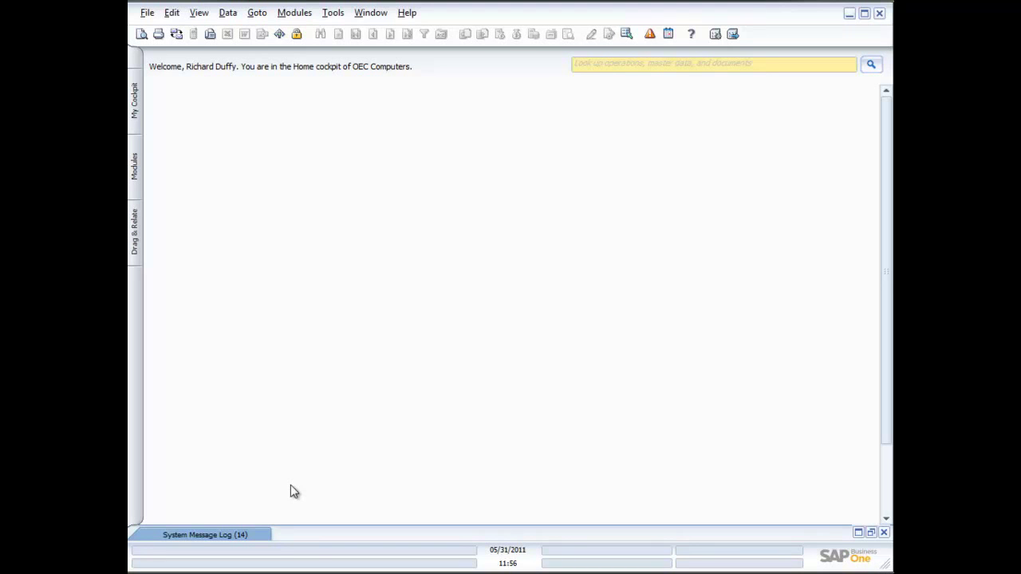
Open a new sales quotation from the Sales - A/R module and reposition its window to show the whole form.
{"action": "left_click", "coordinate": [134, 160]}
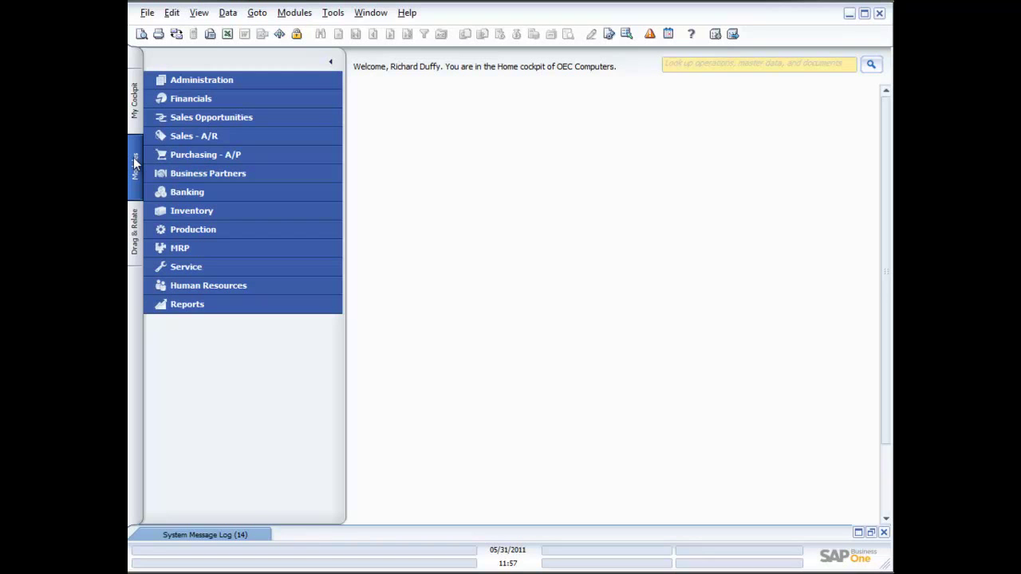
{"action": "left_click", "coordinate": [182, 136]}
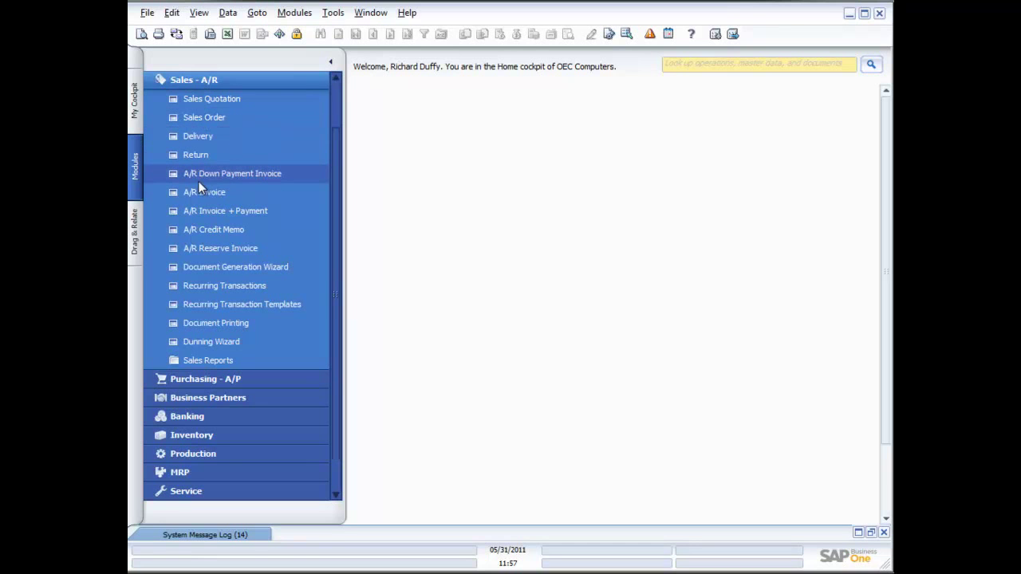
{"action": "left_click", "coordinate": [202, 99]}
{"action": "left_click_drag", "start_coordinate": [551, 119], "coordinate": [489, 89]}
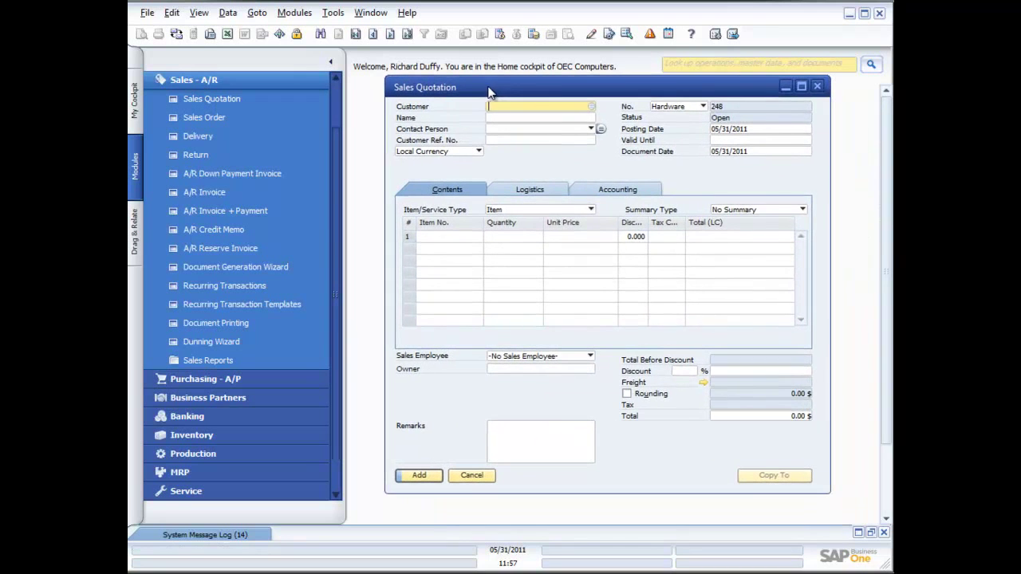
Set Earthshaker Corporation as the quotation's customer, looking it up in the business partner list with the wildcard *.
{"action": "left_click", "coordinate": [593, 108]}
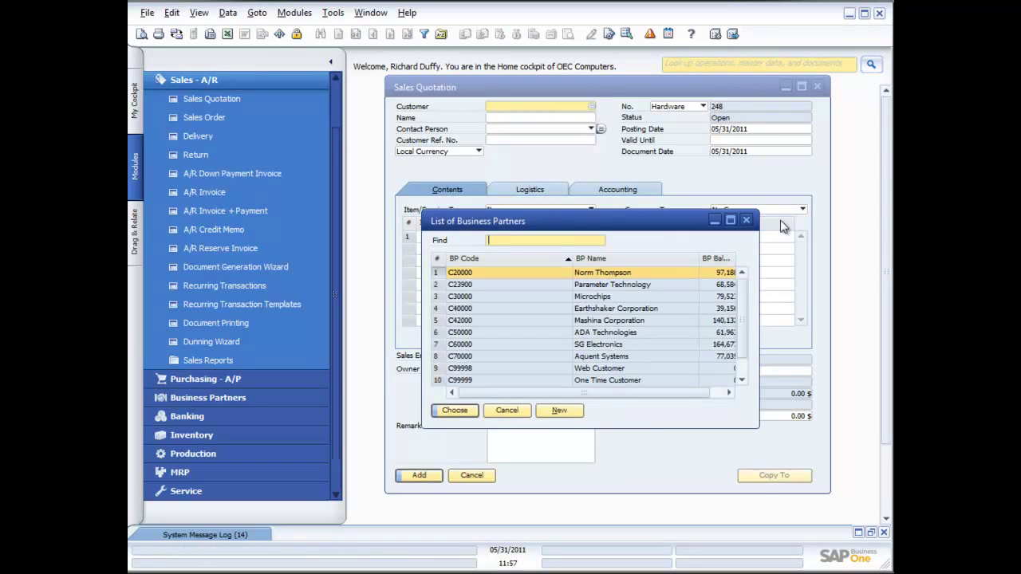
{"action": "left_click", "coordinate": [747, 220]}
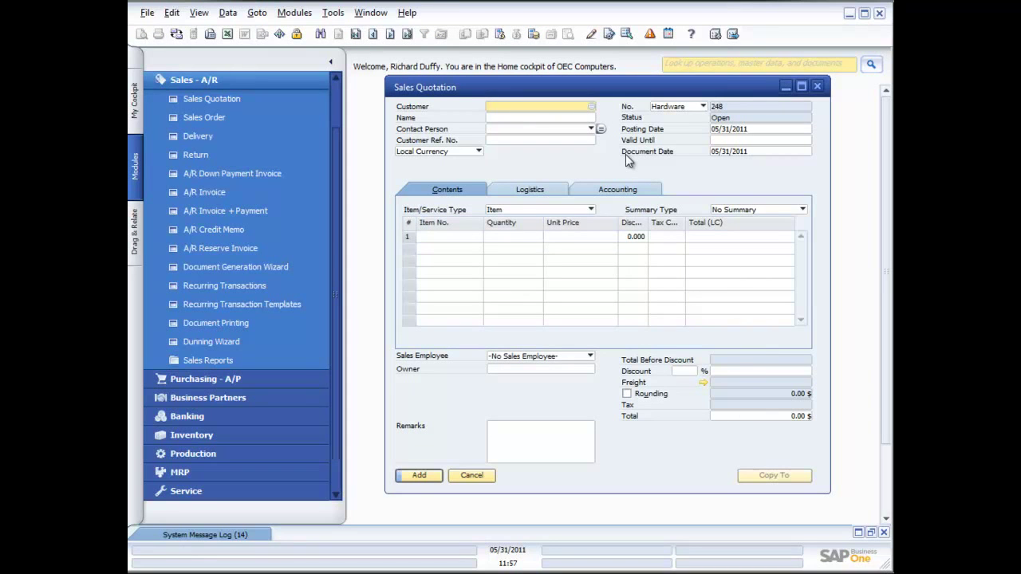
{"action": "type", "text": "*"}
{"action": "key", "text": "Tab"}
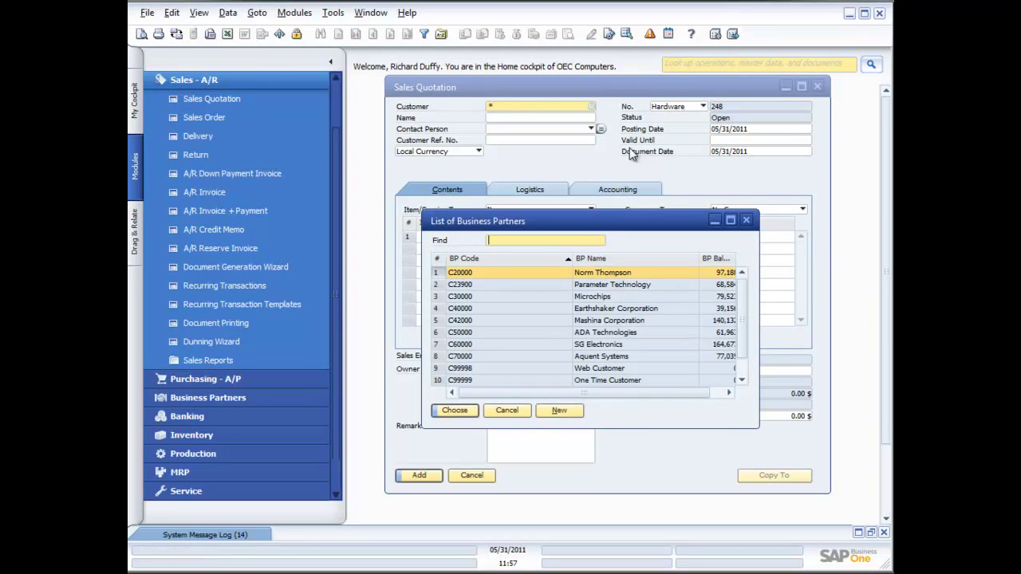
{"action": "double_click", "coordinate": [492, 308]}
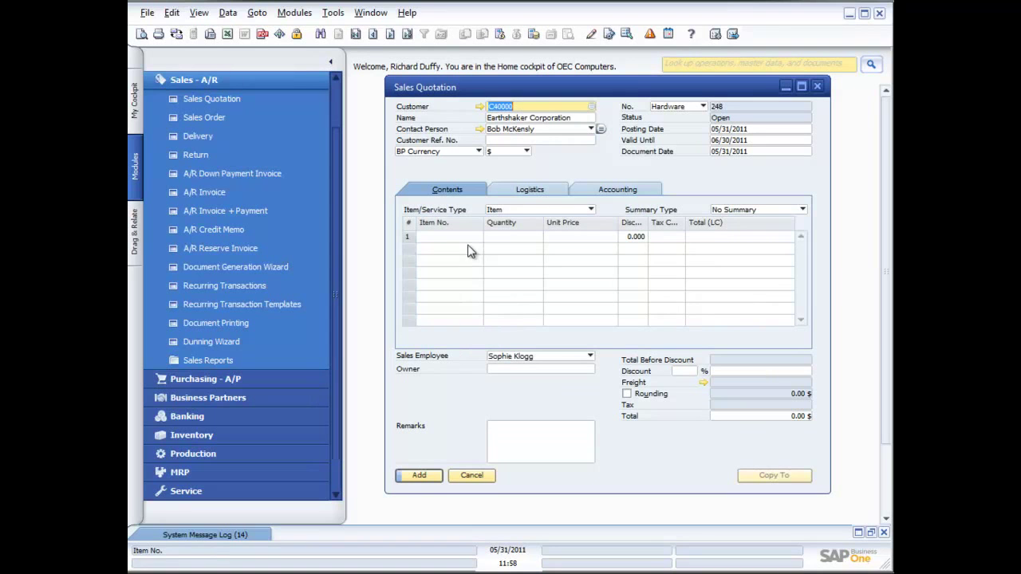
Review the quotation's customer reference, posting date, valid-until date and document date fields.
{"action": "left_click", "coordinate": [500, 140]}
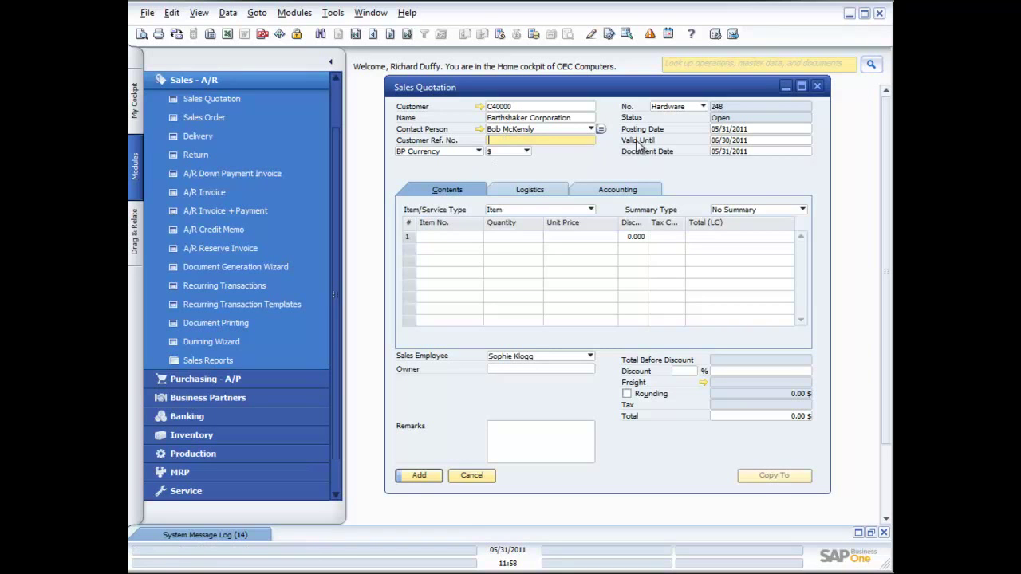
{"action": "left_click", "coordinate": [746, 130]}
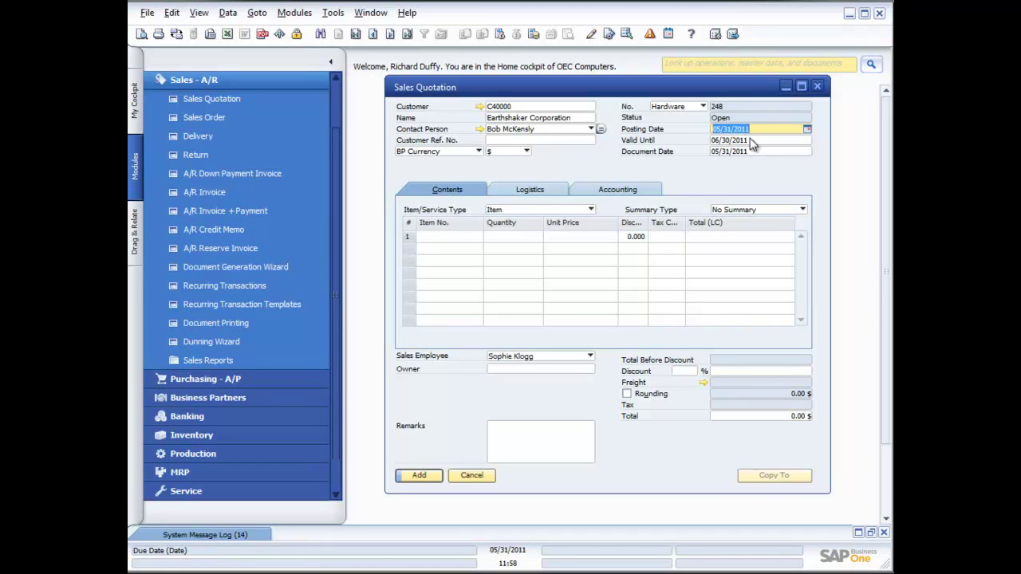
{"action": "left_click", "coordinate": [754, 141]}
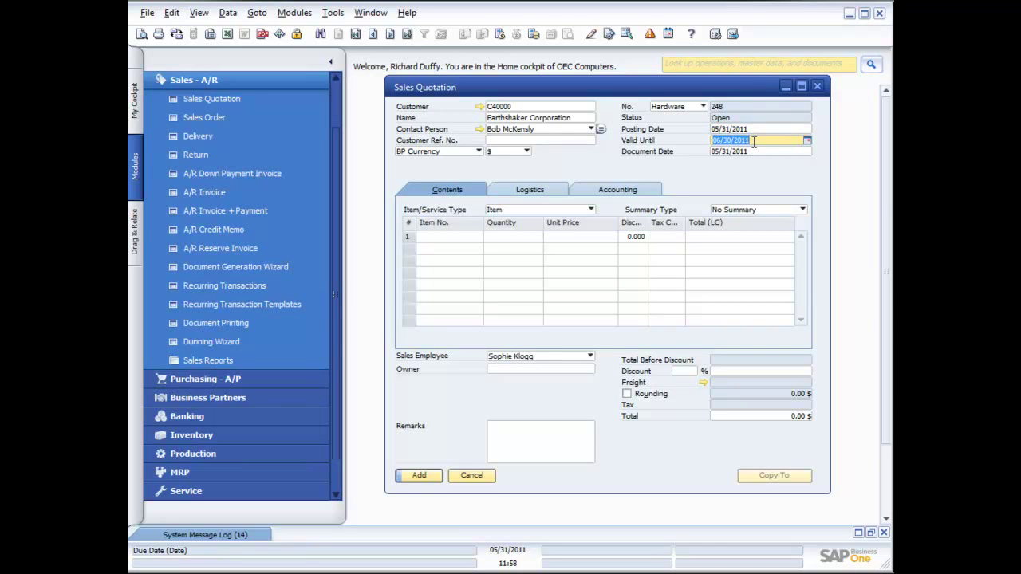
{"action": "left_click", "coordinate": [755, 153]}
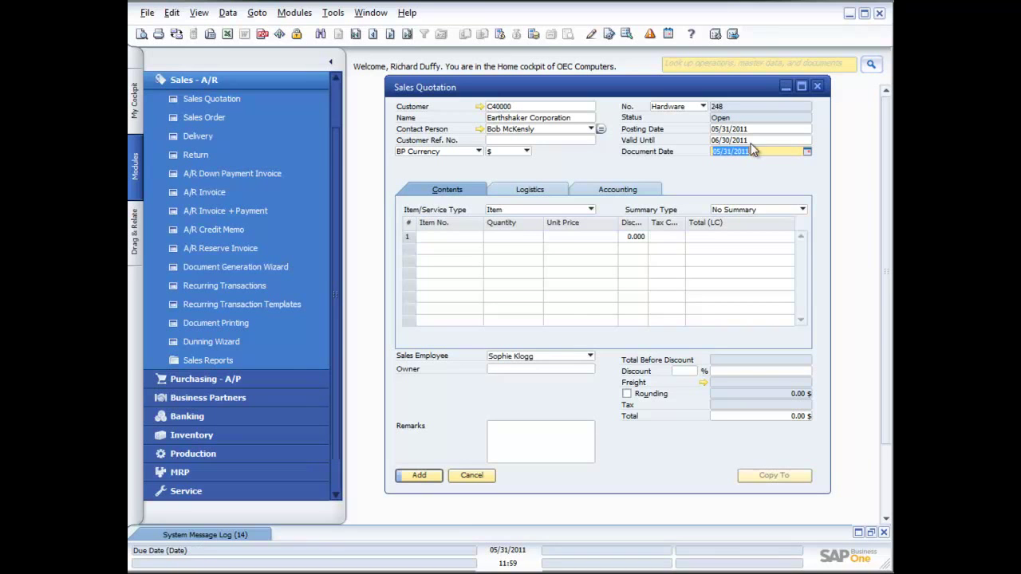
Add item A00001 (IBM Infoprint 1312) to the quotation's first row with a quantity of 5.
{"action": "left_click", "coordinate": [461, 236]}
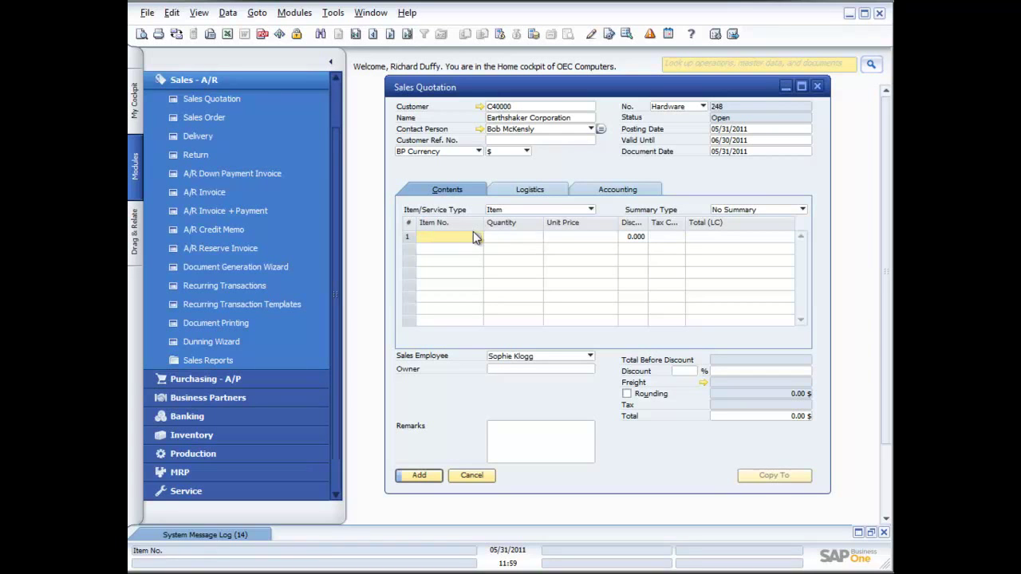
{"action": "key", "text": "Tab"}
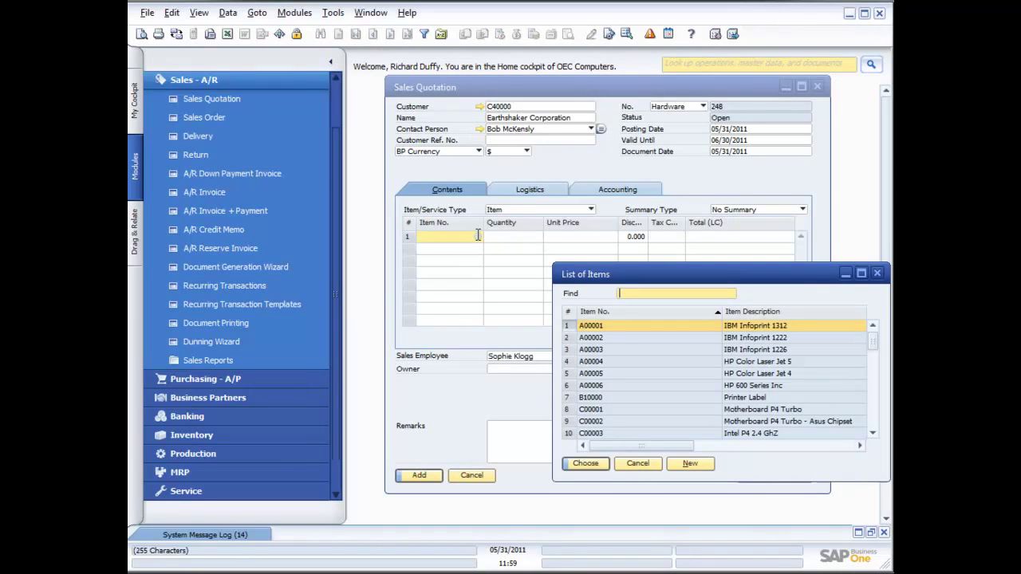
{"action": "double_click", "coordinate": [661, 326]}
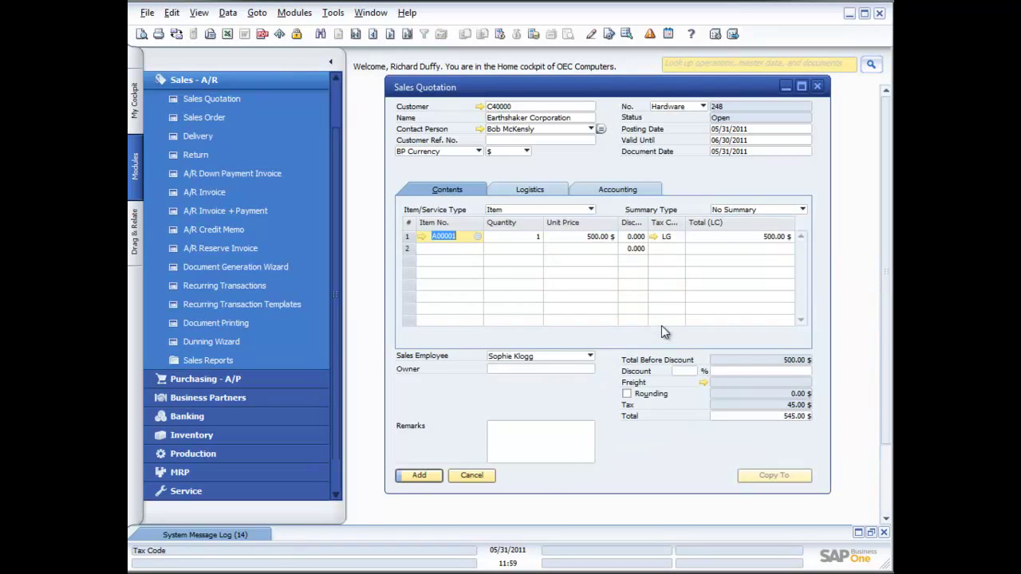
{"action": "left_click", "coordinate": [517, 237]}
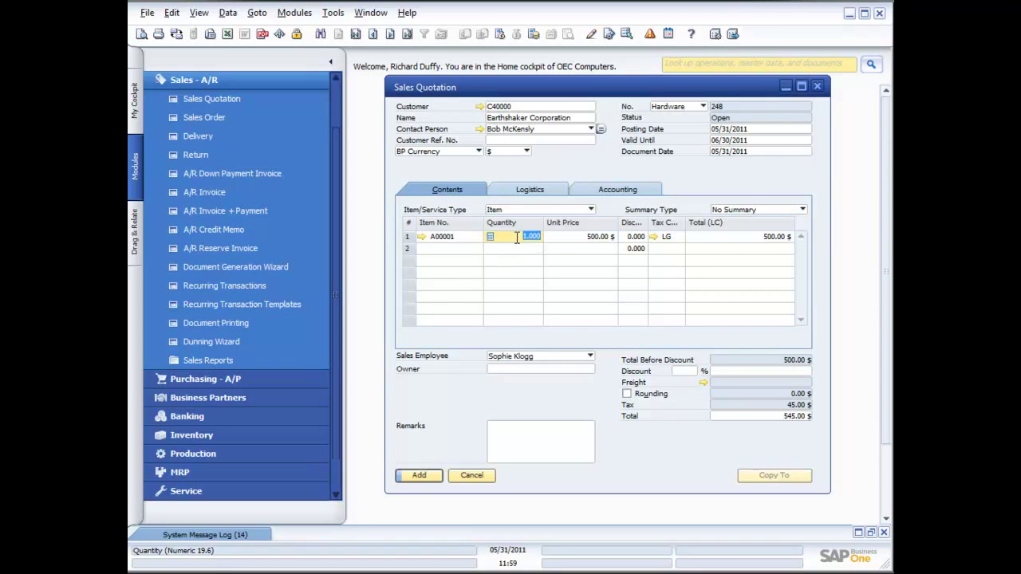
{"action": "type", "text": "5"}
{"action": "key", "text": "Tab"}
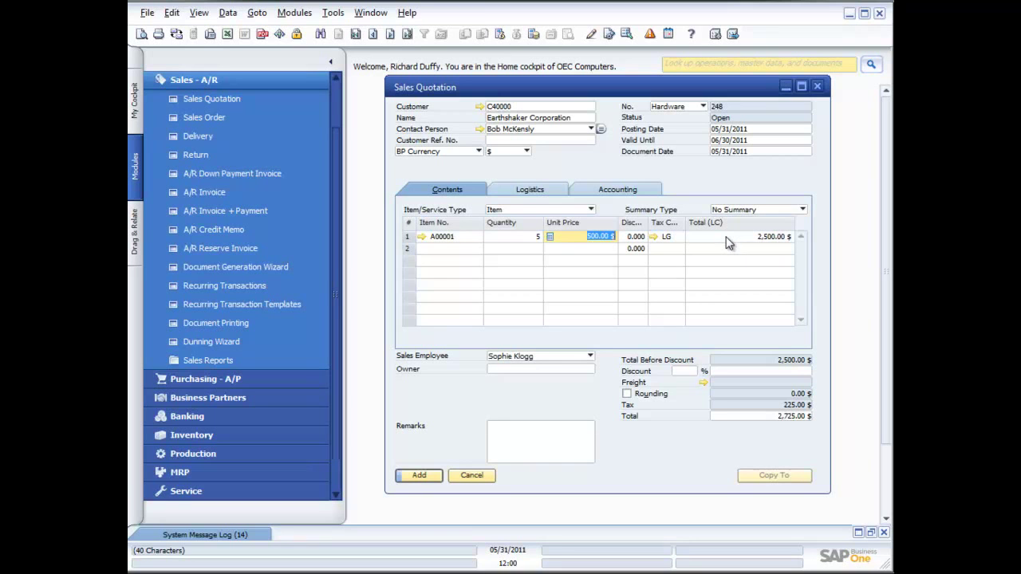
Add item A00002 with a quantity of 5 to the second row and save the quotation.
{"action": "left_click", "coordinate": [452, 250]}
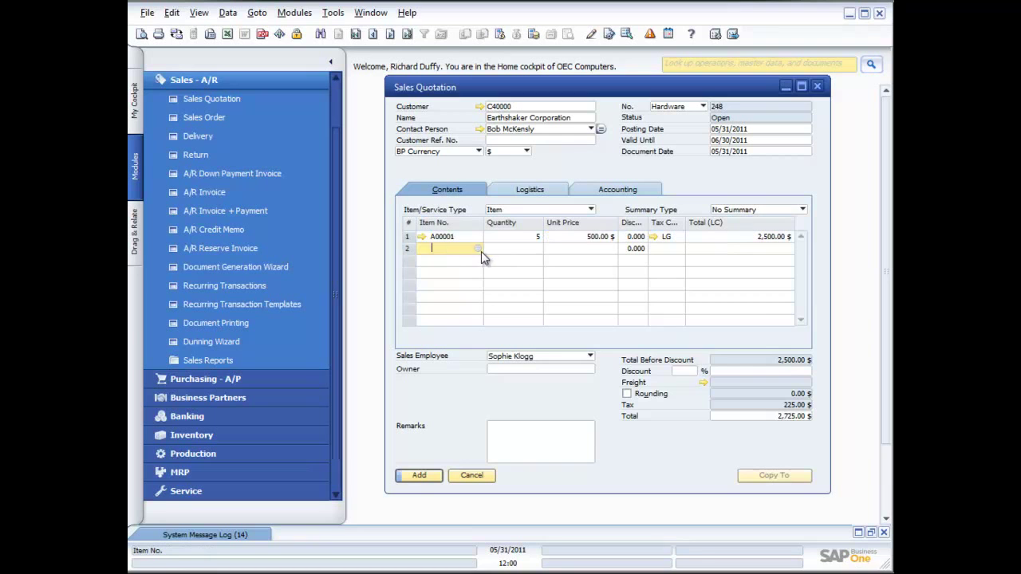
{"action": "left_click", "coordinate": [478, 250]}
{"action": "double_click", "coordinate": [568, 335]}
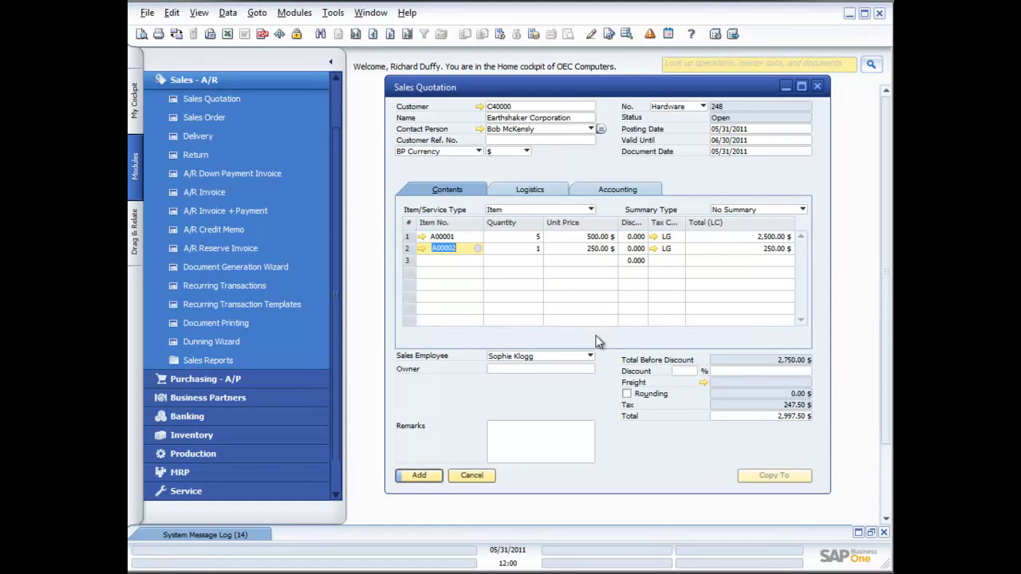
{"action": "left_click", "coordinate": [537, 248]}
{"action": "key", "text": "BackSpace"}
{"action": "type", "text": "5"}
{"action": "key", "text": "Tab"}
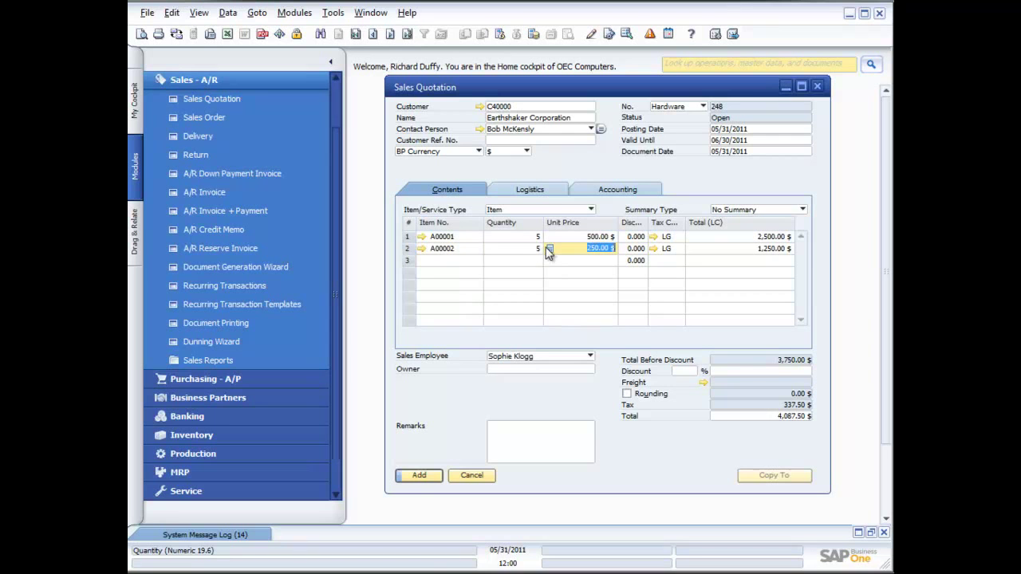
{"action": "left_click", "coordinate": [418, 476]}
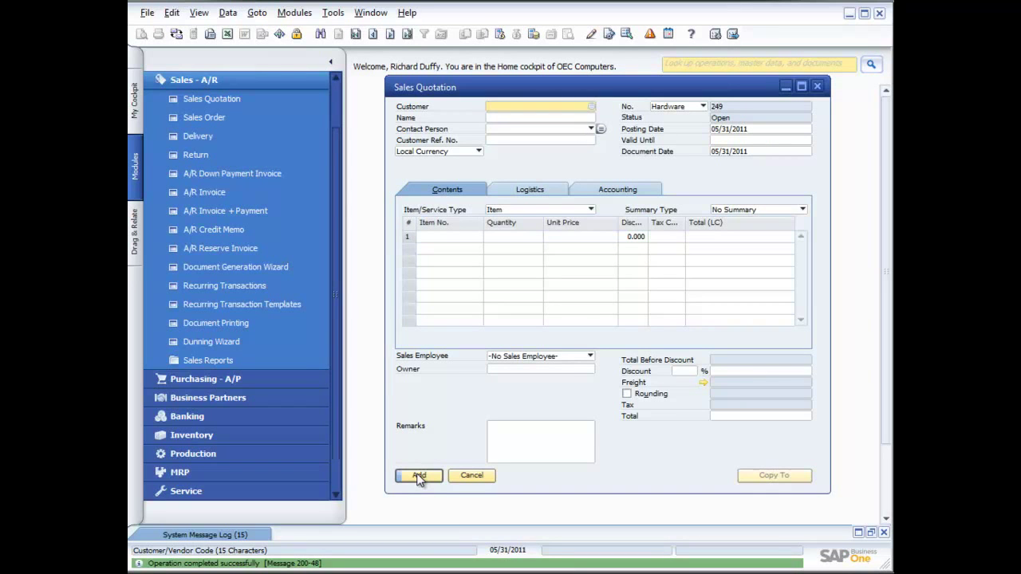
Reopen the last saved quotation and examine its gross profit calculation and the available base price options.
{"action": "left_click", "coordinate": [408, 34]}
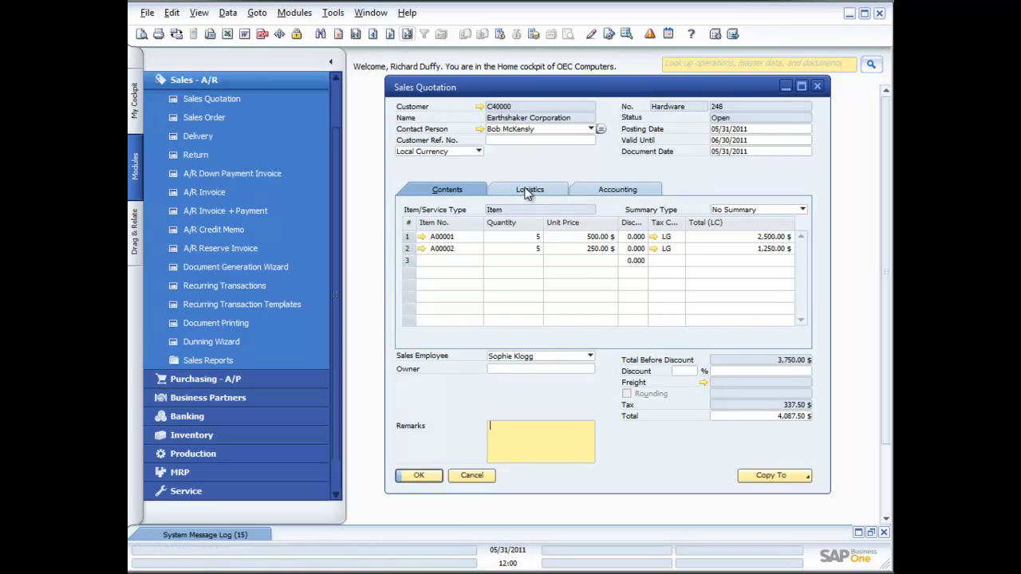
{"action": "left_click", "coordinate": [558, 249]}
{"action": "right_click", "coordinate": [557, 249]}
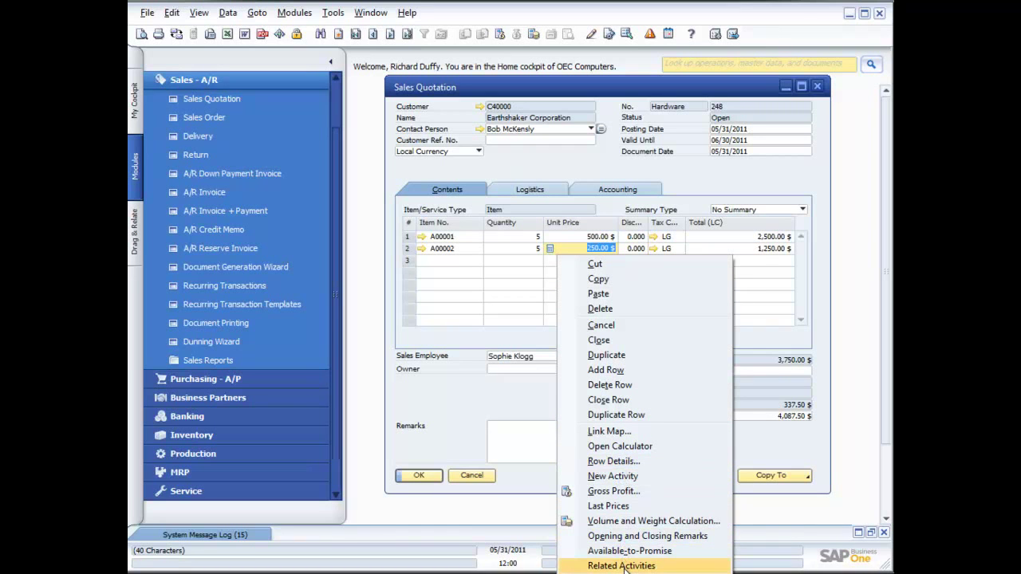
{"action": "left_click", "coordinate": [612, 493]}
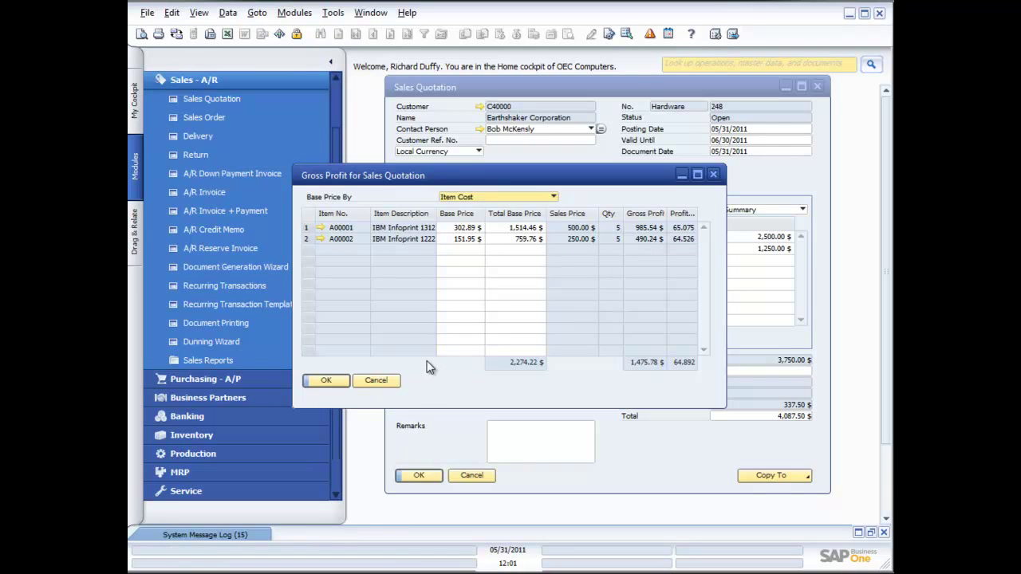
{"action": "left_click", "coordinate": [554, 197]}
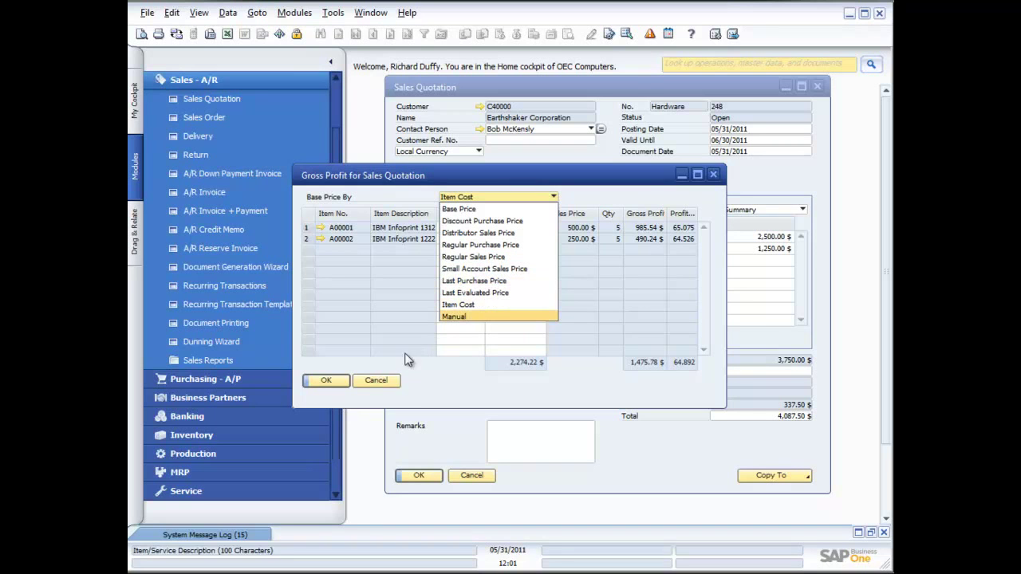
{"action": "left_click", "coordinate": [444, 381]}
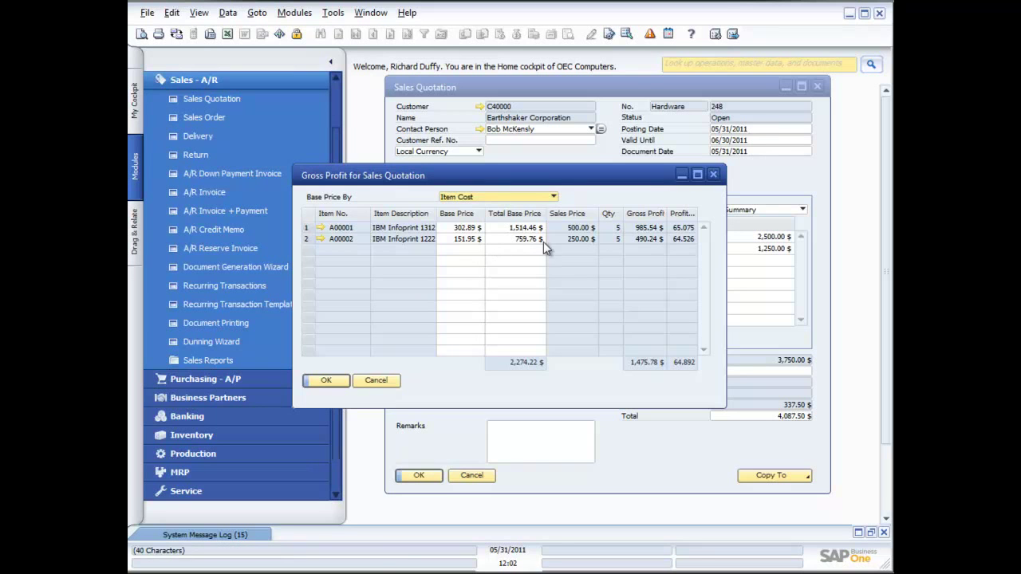
{"action": "left_click", "coordinate": [377, 381]}
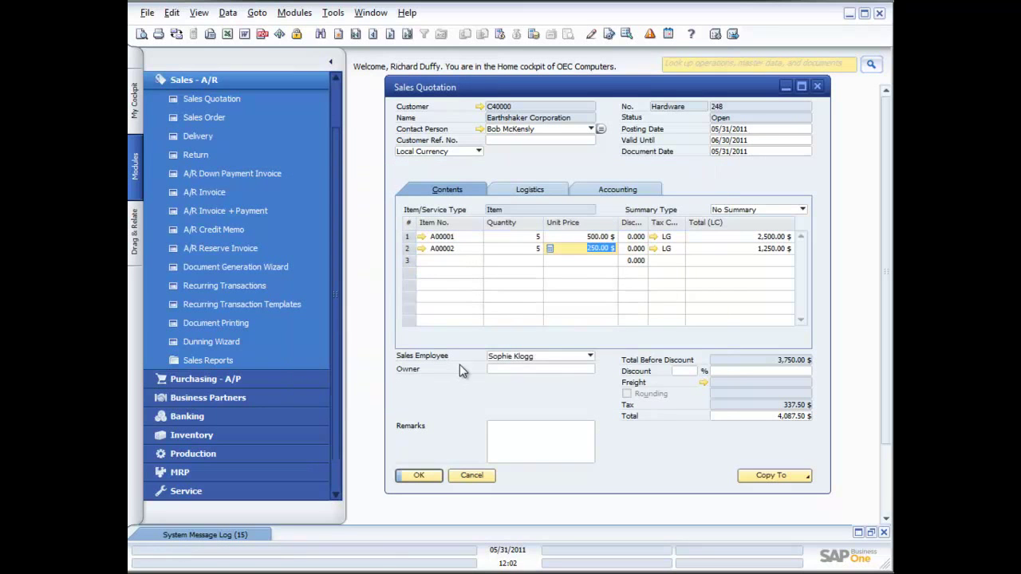
Check the available-to-promise inventory status of item A00002 across all its listed orders and columns.
{"action": "right_click", "coordinate": [585, 257]}
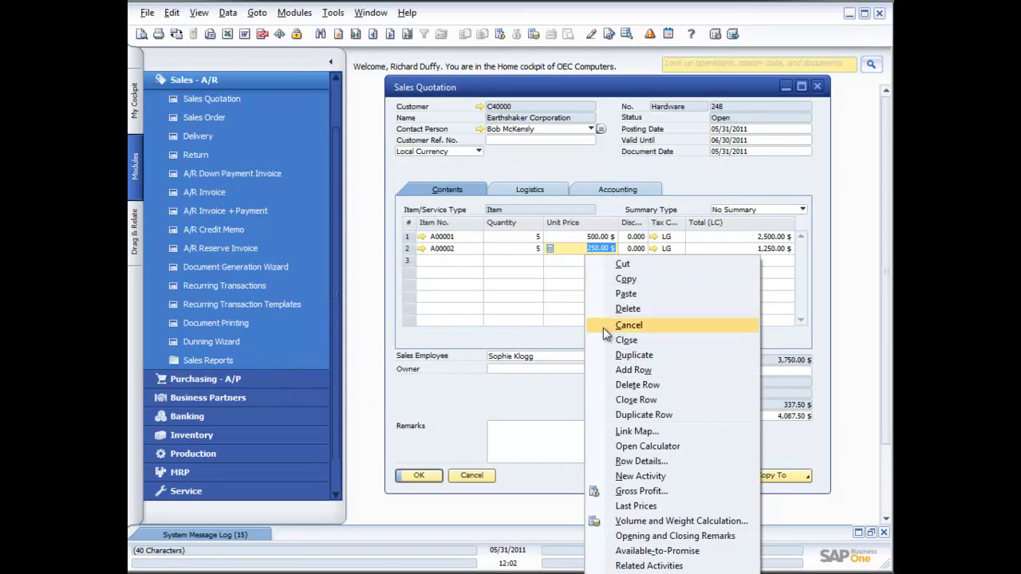
{"action": "left_click", "coordinate": [652, 551]}
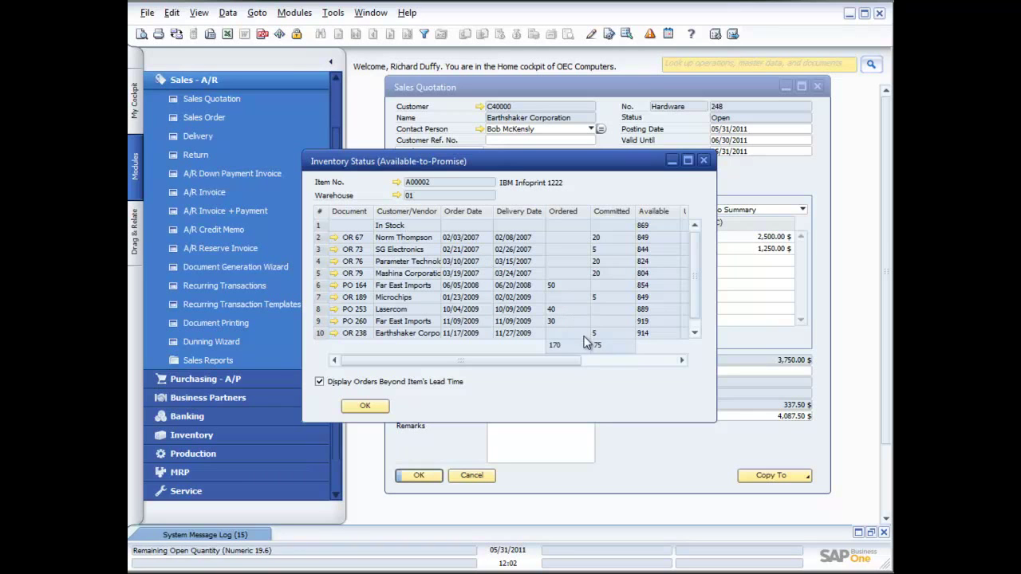
{"action": "left_click", "coordinate": [694, 333]}
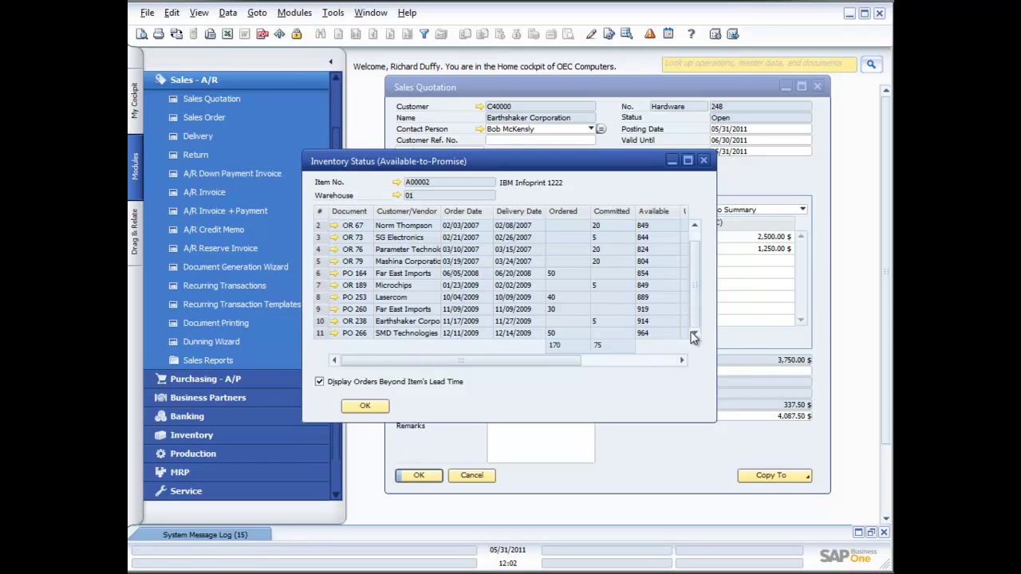
{"action": "left_click", "coordinate": [644, 360]}
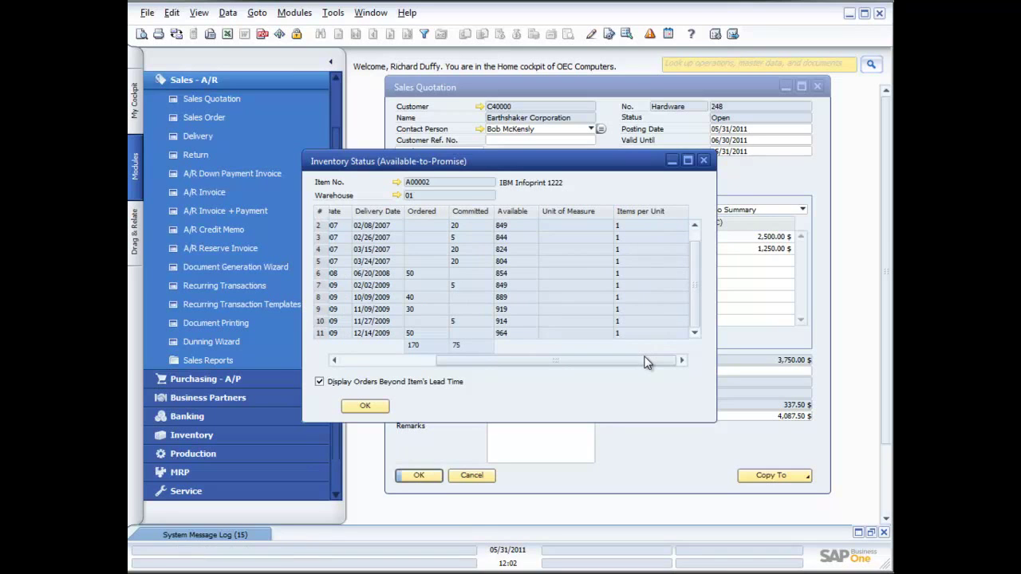
{"action": "left_click", "coordinate": [706, 162]}
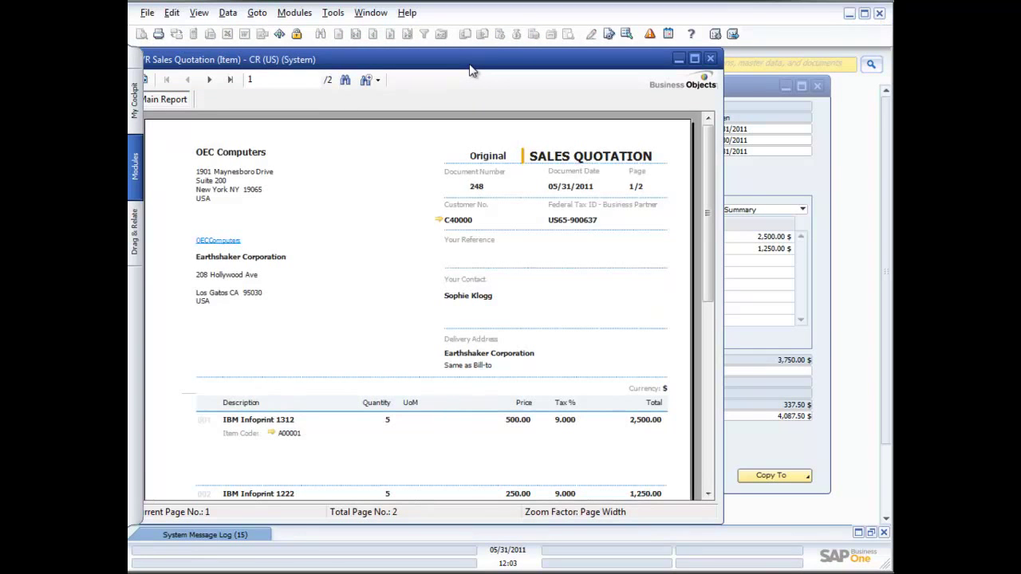
Examine the quotation's print preview down to its tax details and totals, including the linked master data of item A00001.
{"action": "left_click_drag", "start_coordinate": [471, 70], "coordinate": [519, 69]}
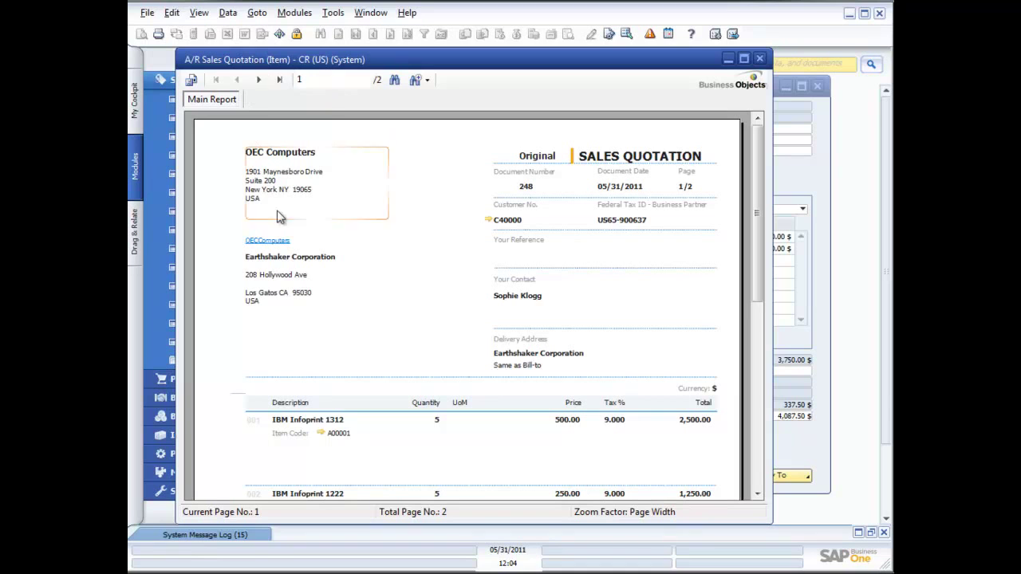
{"action": "left_click", "coordinate": [320, 435]}
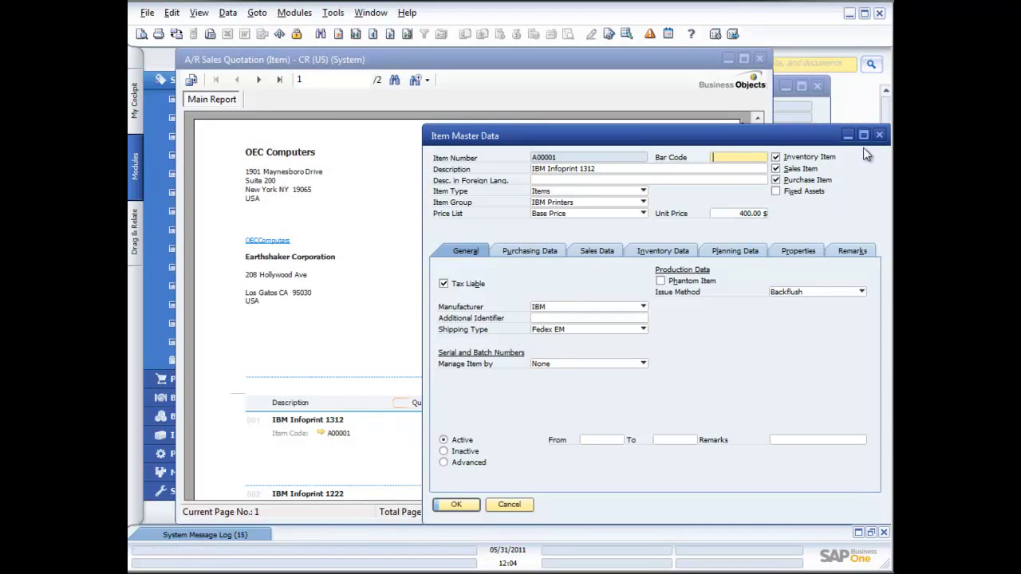
{"action": "left_click", "coordinate": [880, 134]}
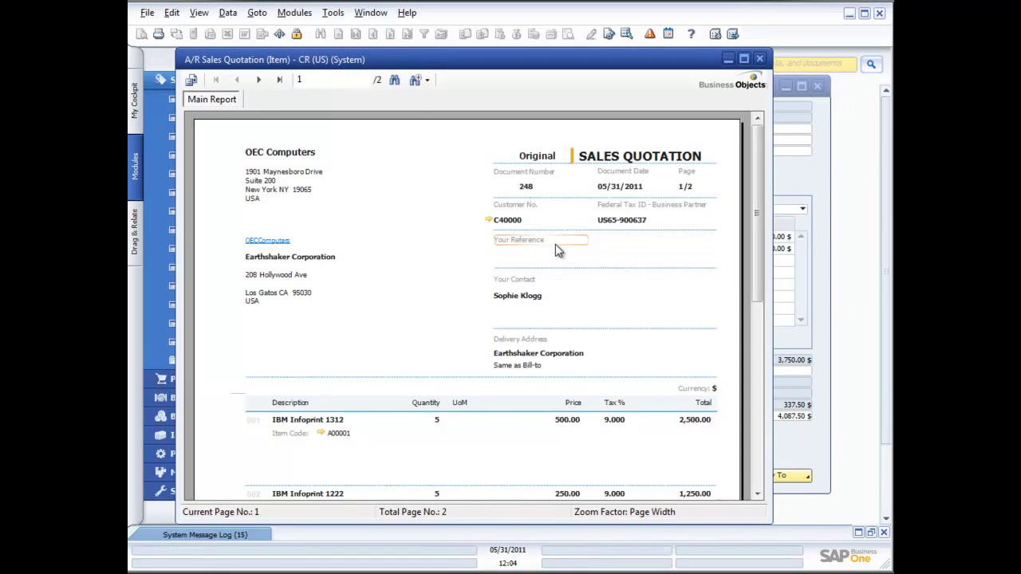
{"action": "left_click", "coordinate": [760, 405]}
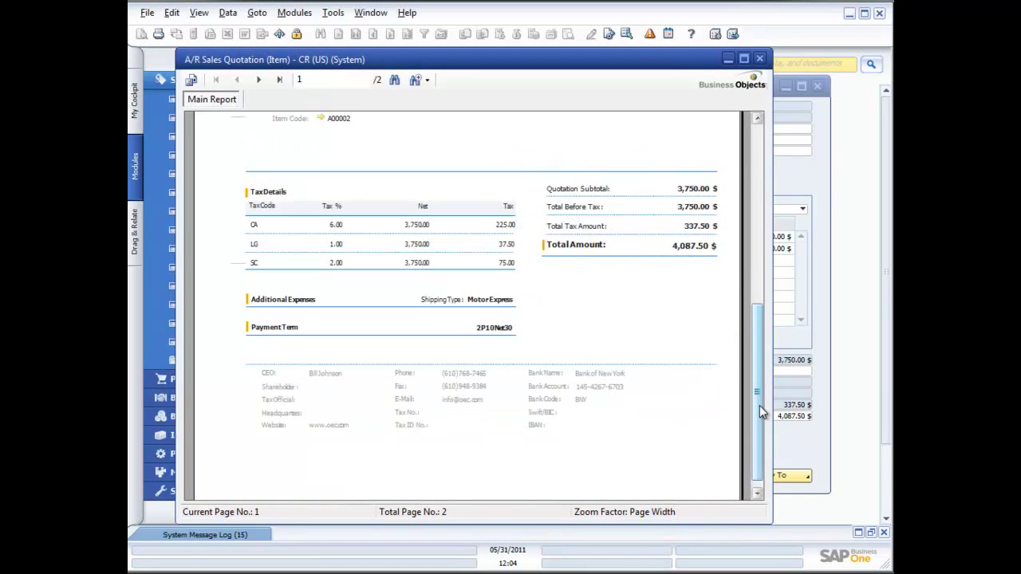
Close the quotation's print preview and copy the quotation to a sales order.
{"action": "left_click_drag", "start_coordinate": [759, 406], "coordinate": [764, 222]}
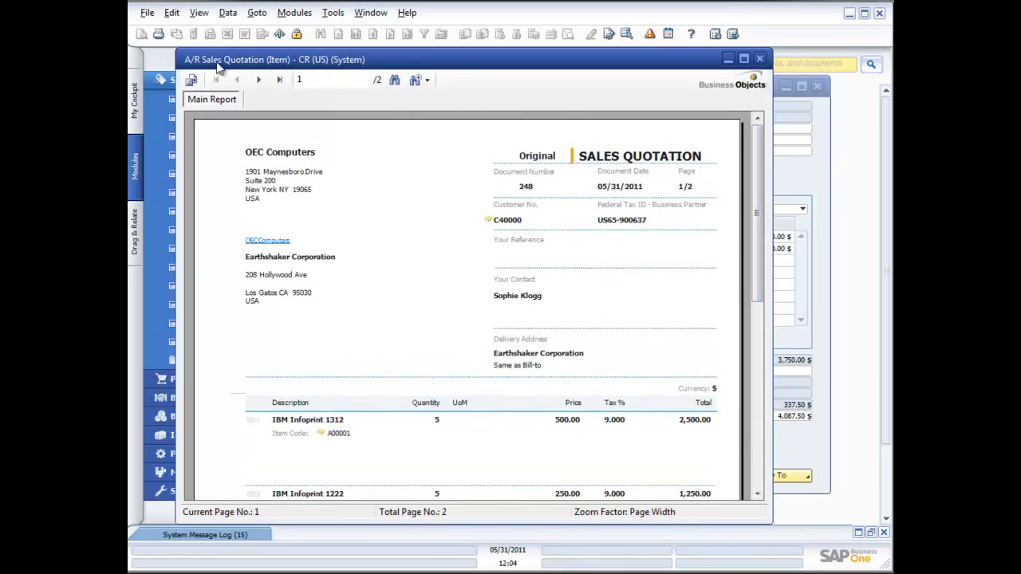
{"action": "left_click", "coordinate": [762, 60]}
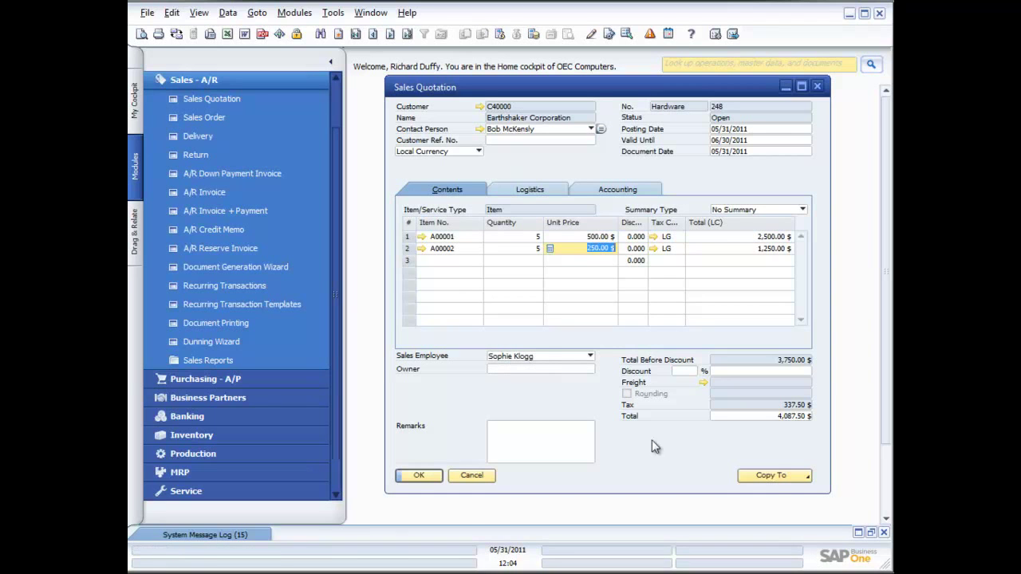
{"action": "left_click", "coordinate": [804, 477]}
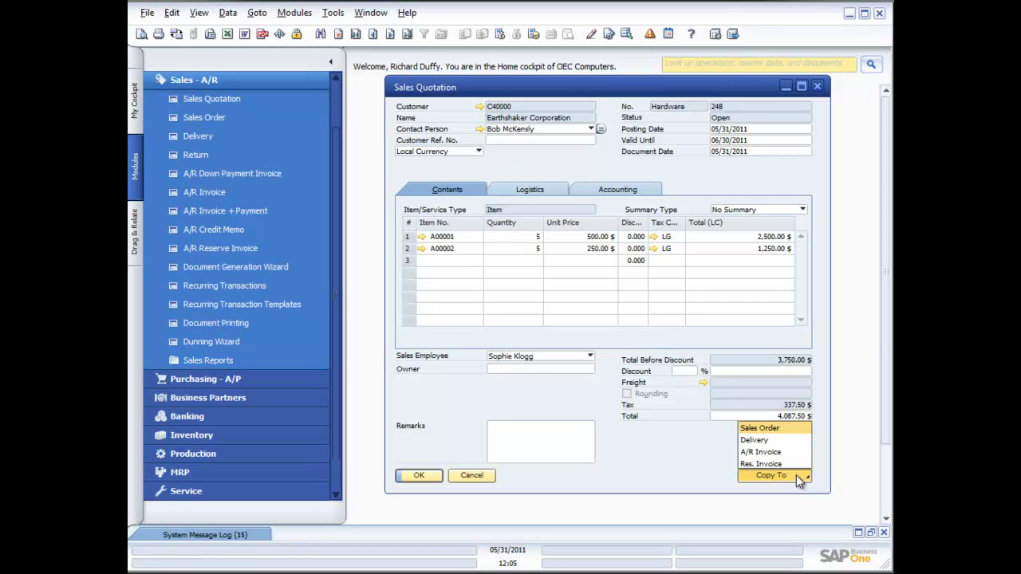
{"action": "left_click", "coordinate": [778, 429]}
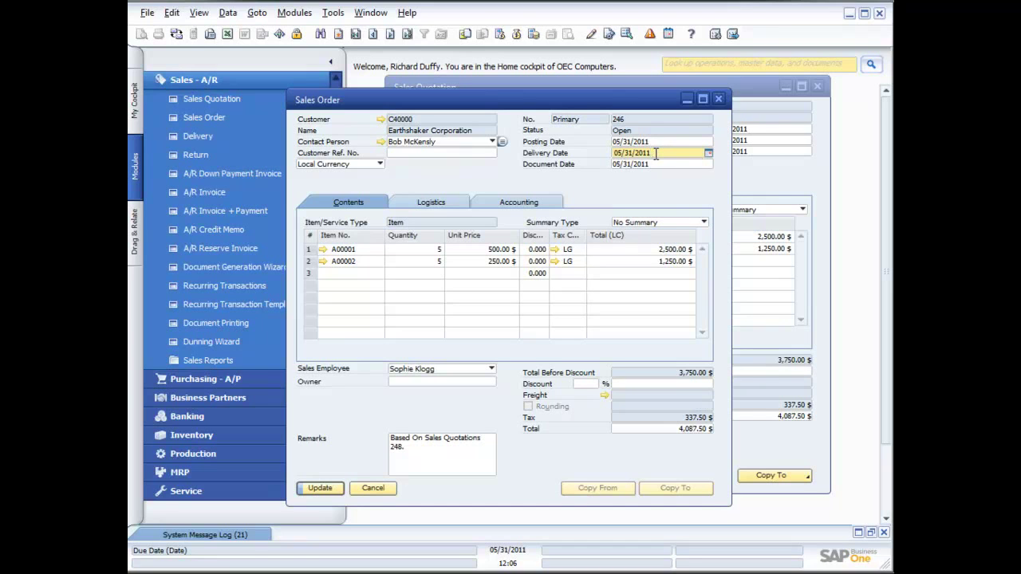
Set the sales order's delivery date to 06/02/2011 and apply it to the existing table rows.
{"action": "left_click_drag", "start_coordinate": [631, 153], "coordinate": [614, 153]}
{"action": "type", "text": "06/02"}
{"action": "left_click", "coordinate": [661, 164]}
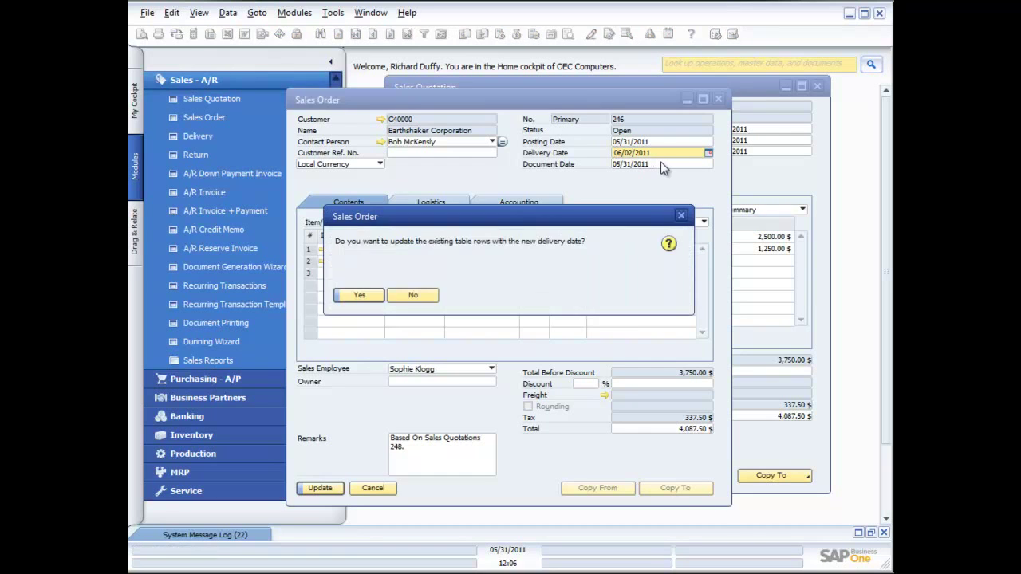
{"action": "left_click", "coordinate": [359, 296]}
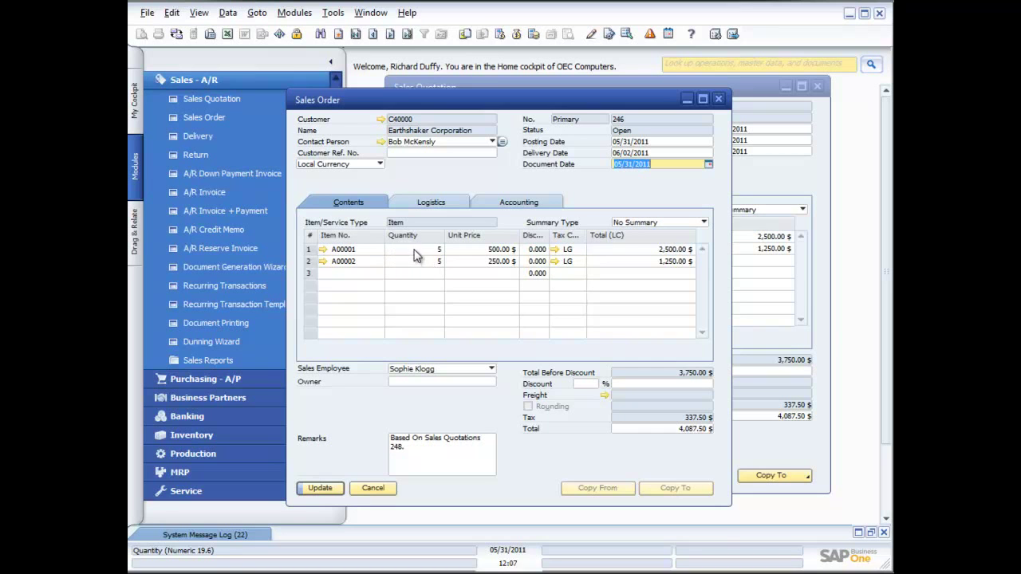
Examine the row details of item A00001 in the sales order, from the item number down to its dimensions.
{"action": "right_click", "coordinate": [478, 252]}
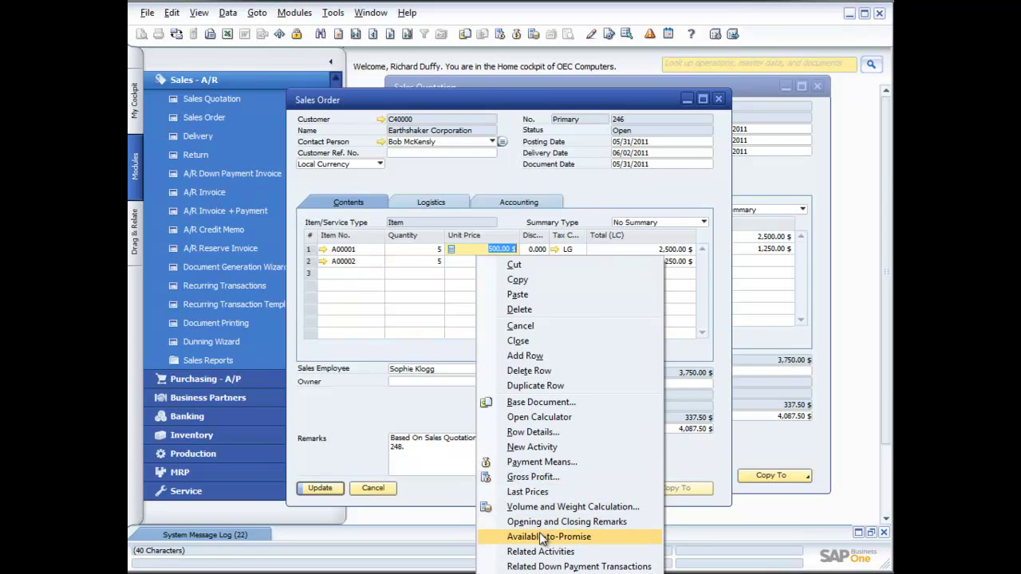
{"action": "left_click", "coordinate": [431, 250]}
{"action": "left_click", "coordinate": [431, 250]}
{"action": "left_click", "coordinate": [477, 250]}
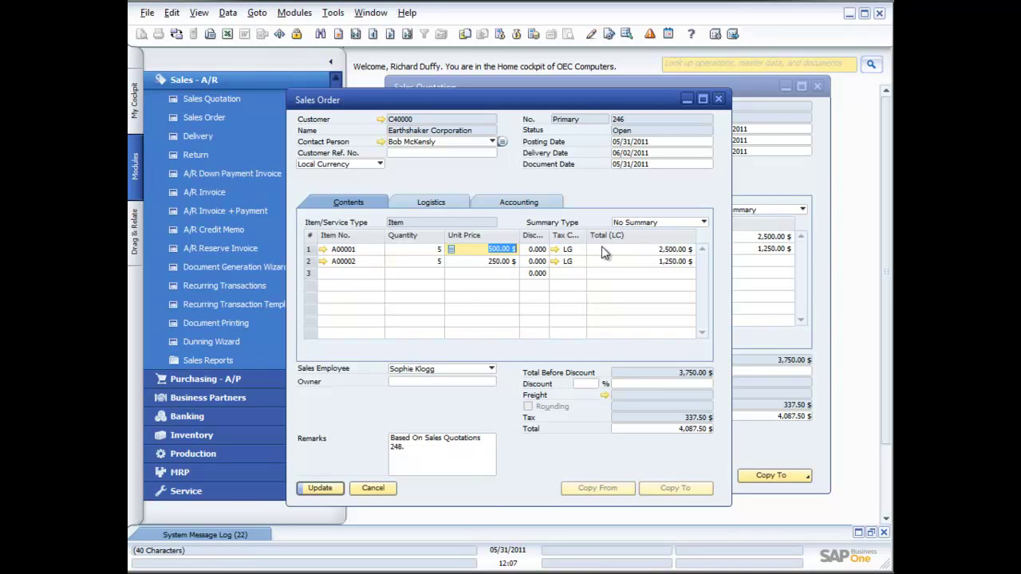
{"action": "left_click_drag", "start_coordinate": [519, 102], "coordinate": [449, 73]}
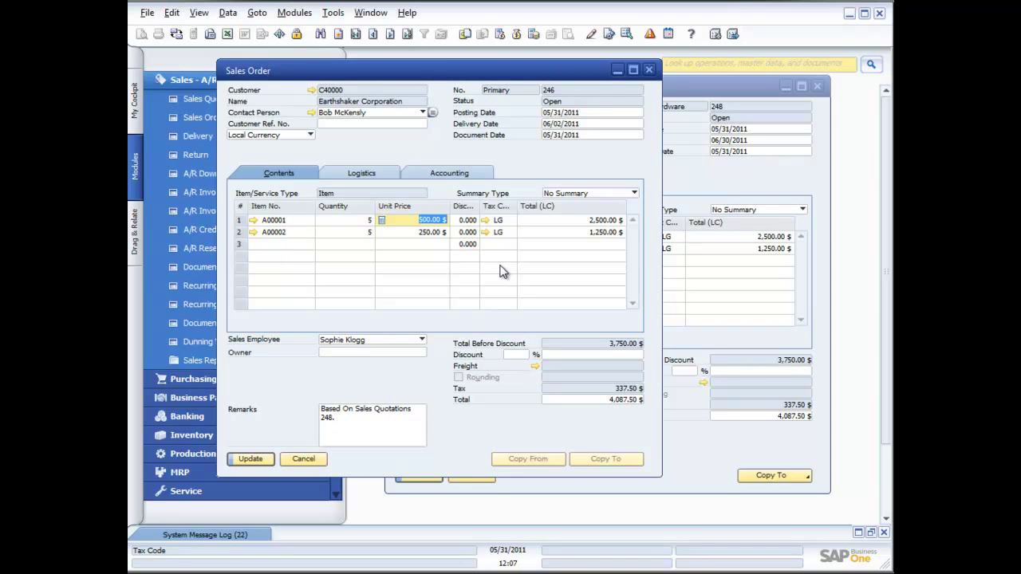
{"action": "key", "text": "ctrl+l"}
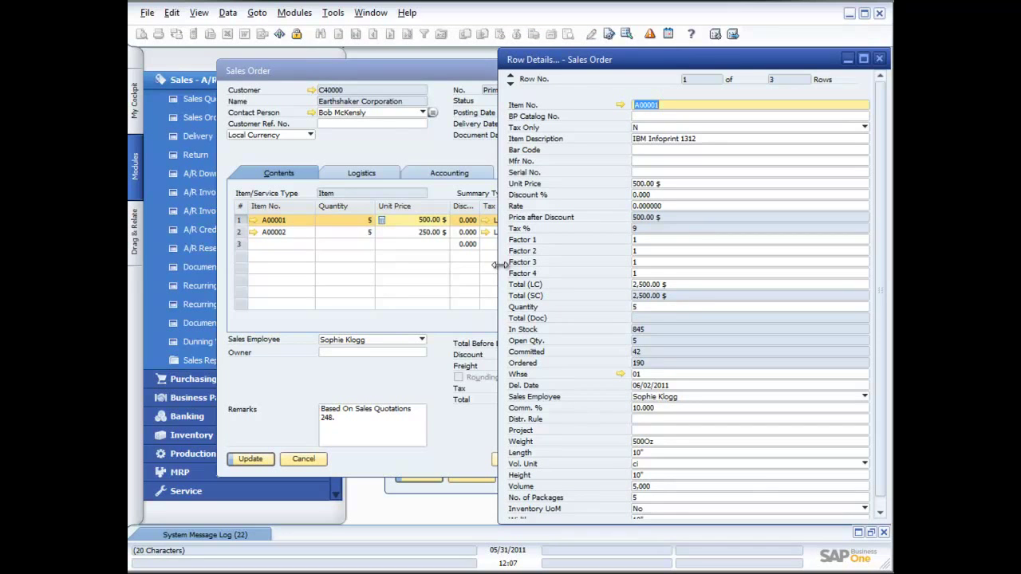
{"action": "left_click_drag", "start_coordinate": [377, 73], "coordinate": [313, 66]}
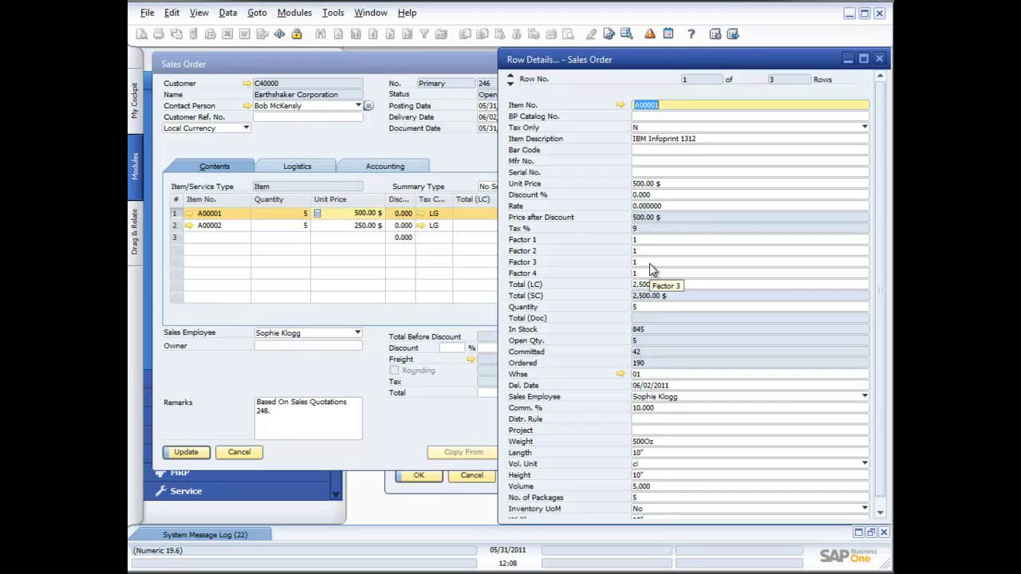
{"action": "left_click", "coordinate": [655, 150]}
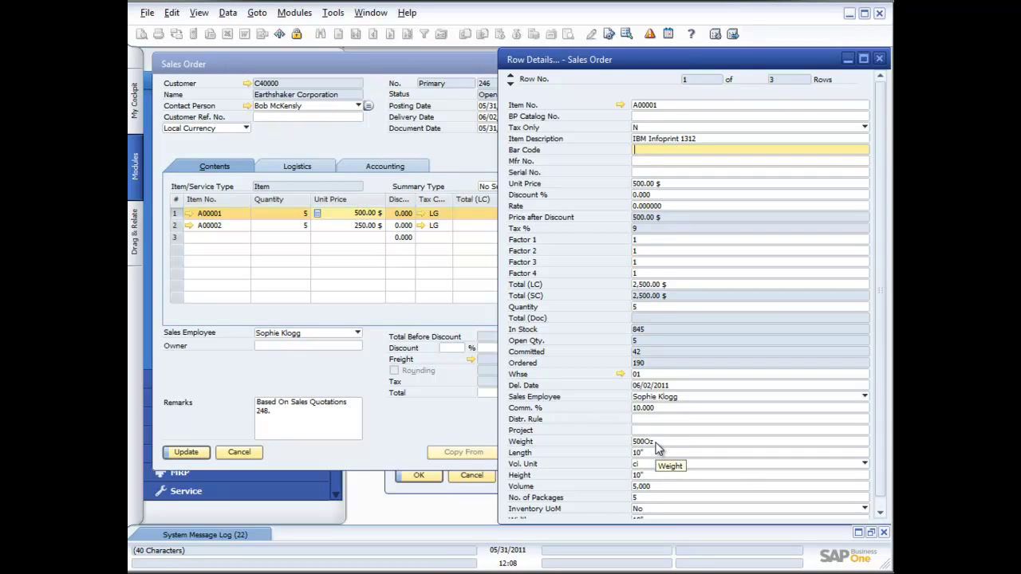
{"action": "scroll", "coordinate": [657, 449], "scroll_direction": "down", "scroll_amount": 1}
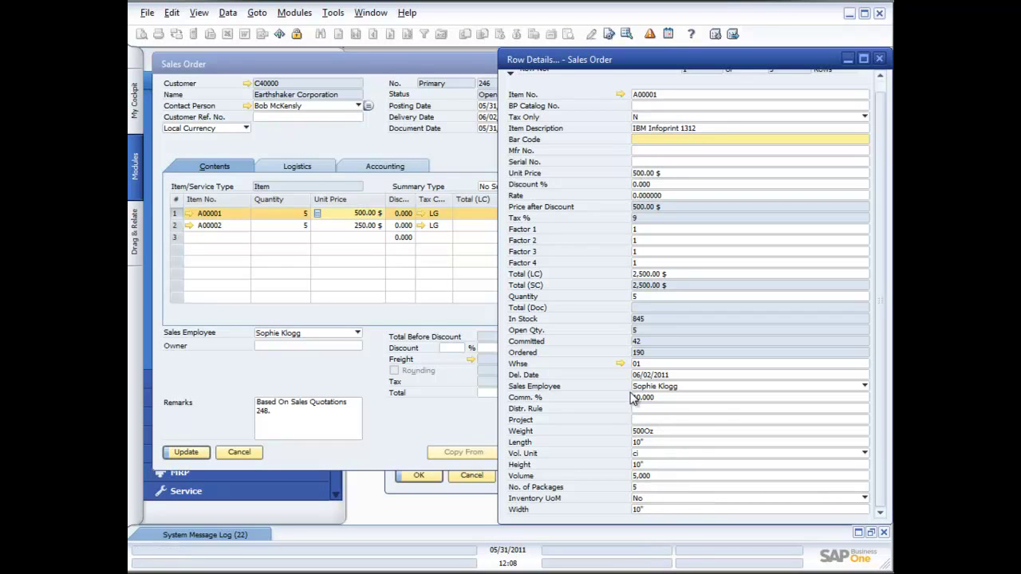
Check the warehouse list for item A00001 from its row details, keep the current warehouse, and close the details.
{"action": "left_click", "coordinate": [661, 363]}
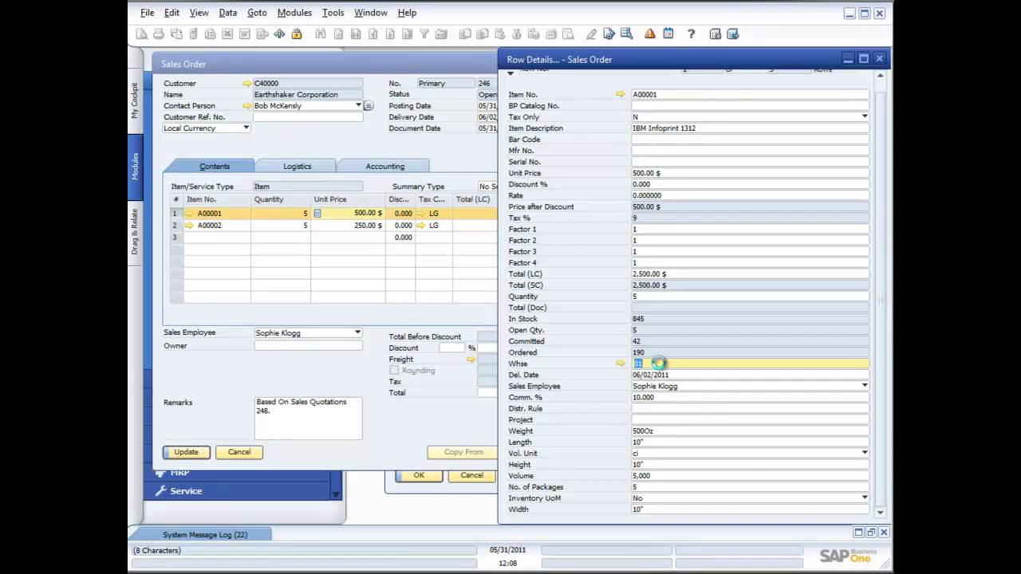
{"action": "key", "text": "ctrl+Tab"}
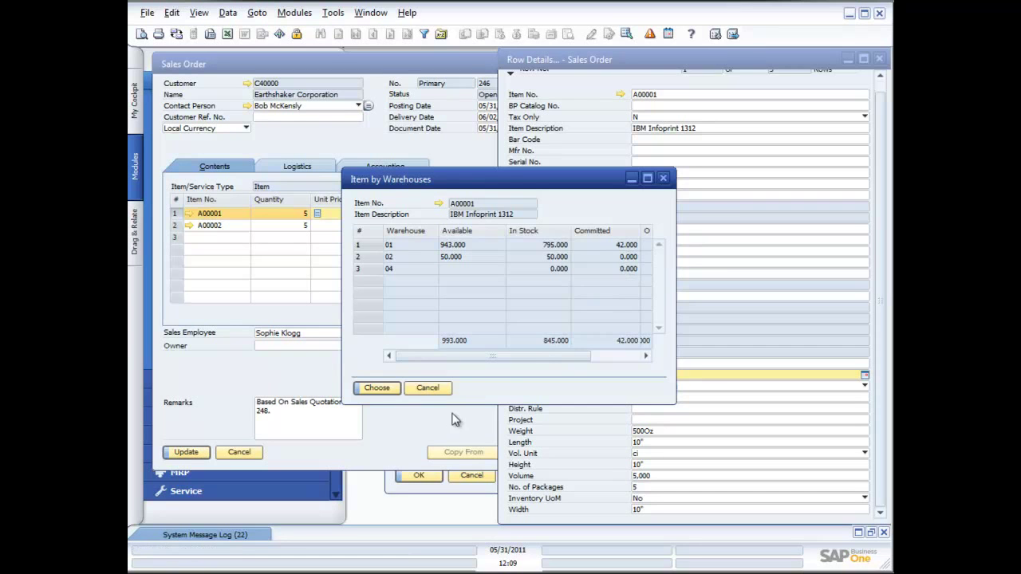
{"action": "left_click", "coordinate": [435, 389]}
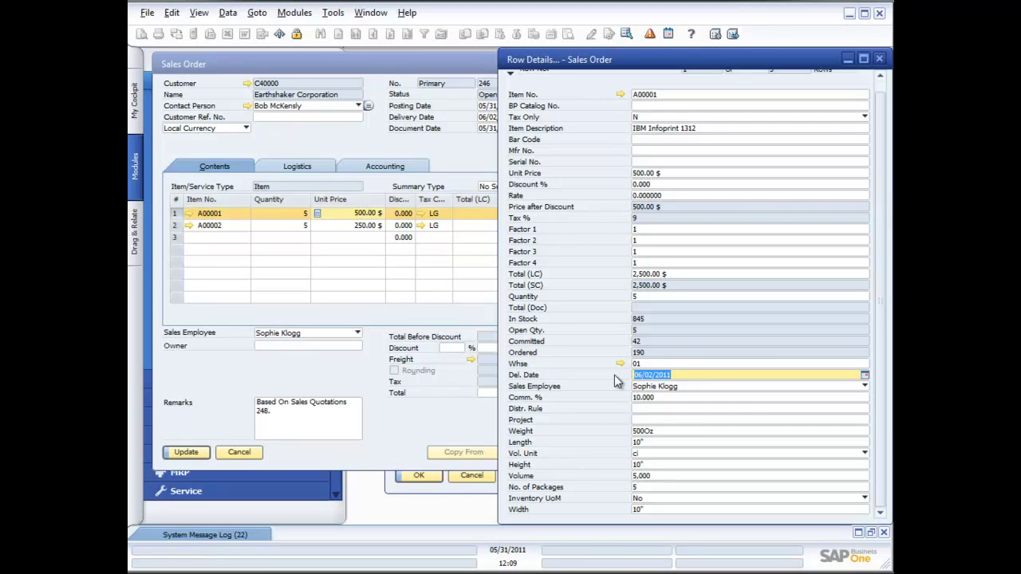
{"action": "left_click", "coordinate": [879, 59]}
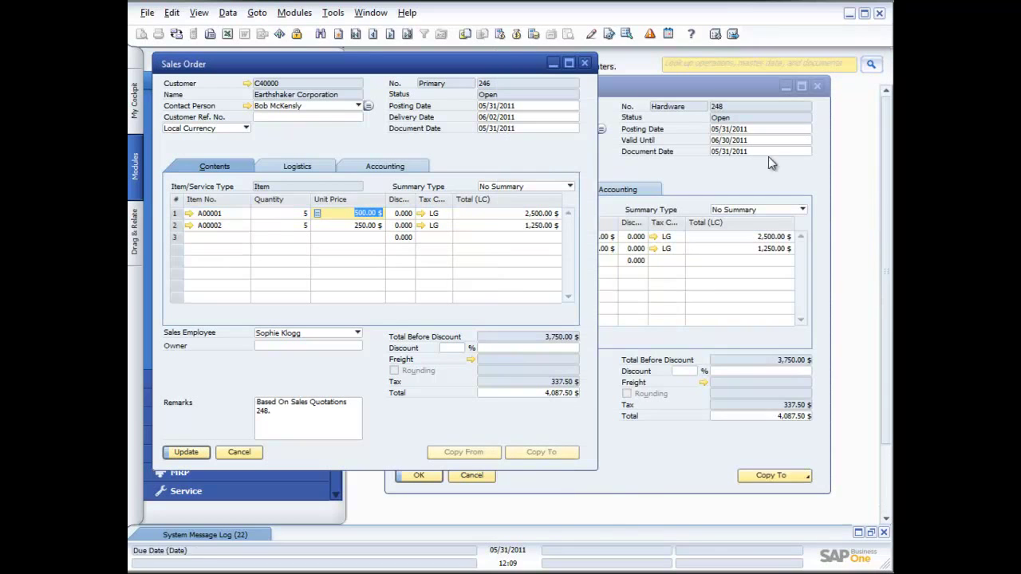
Maximize the sales order window, open its form settings and review the row format column options.
{"action": "left_click", "coordinate": [568, 62]}
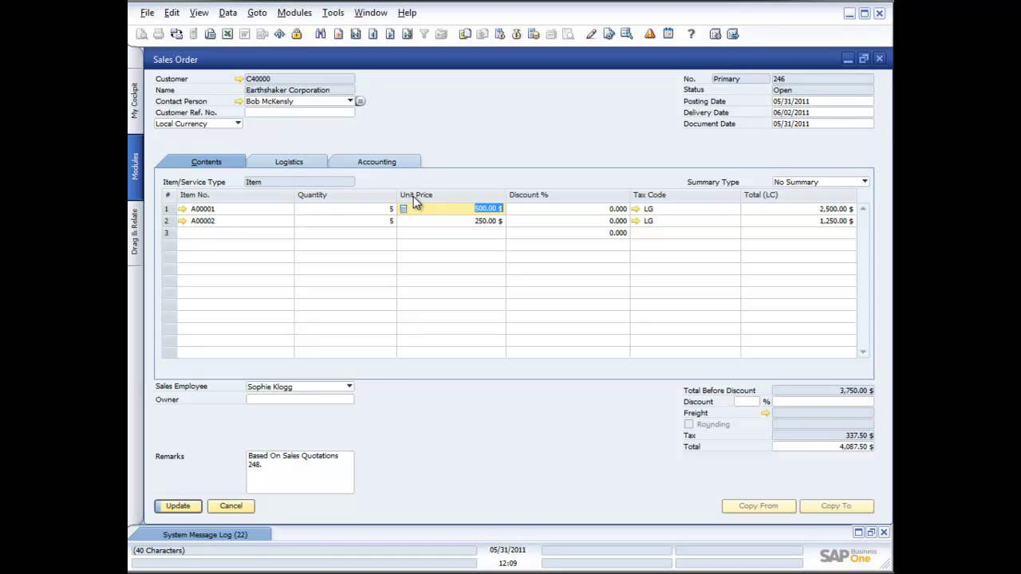
{"action": "left_click", "coordinate": [333, 14]}
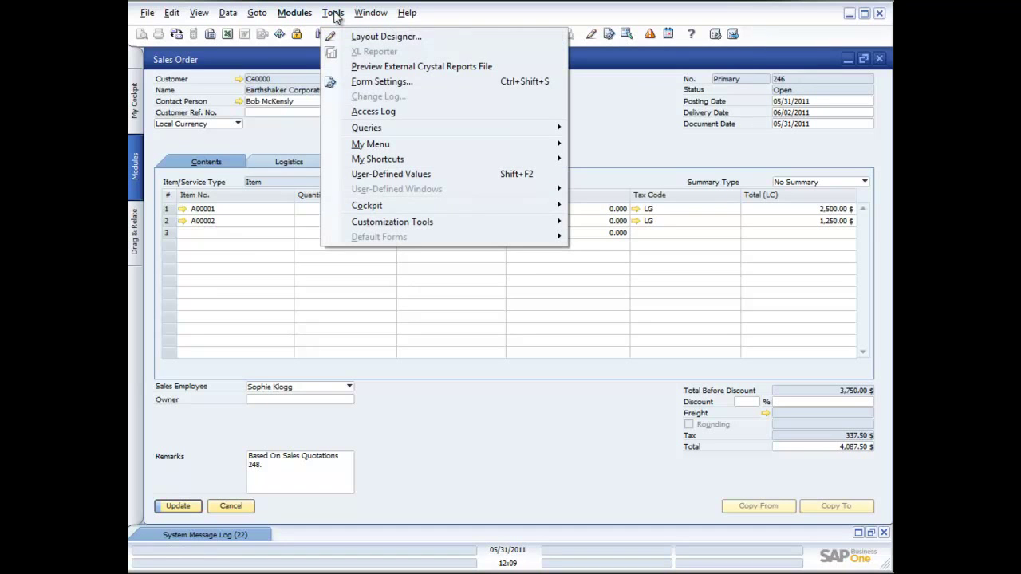
{"action": "left_click", "coordinate": [383, 81]}
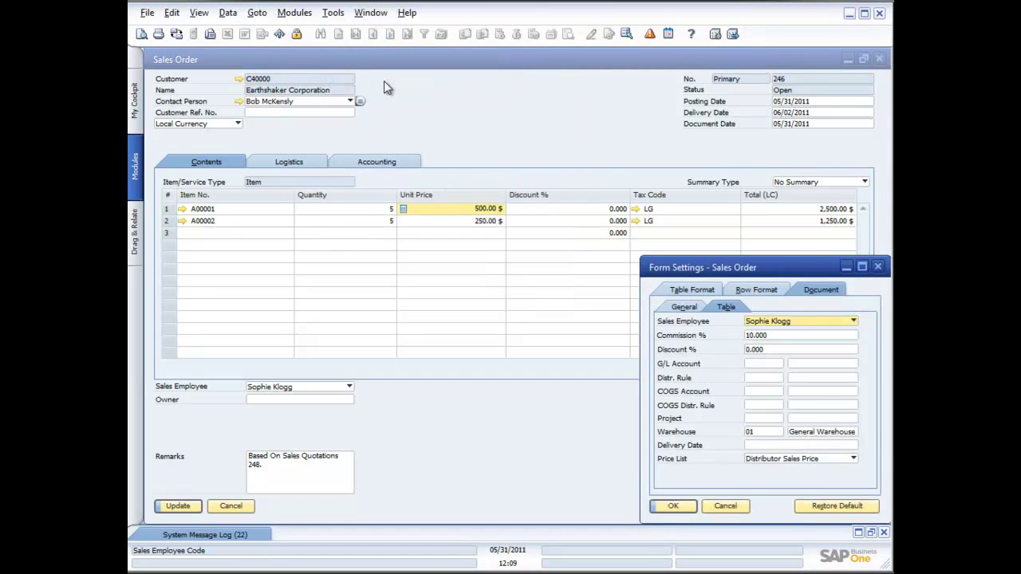
{"action": "left_click_drag", "start_coordinate": [731, 270], "coordinate": [439, 240]}
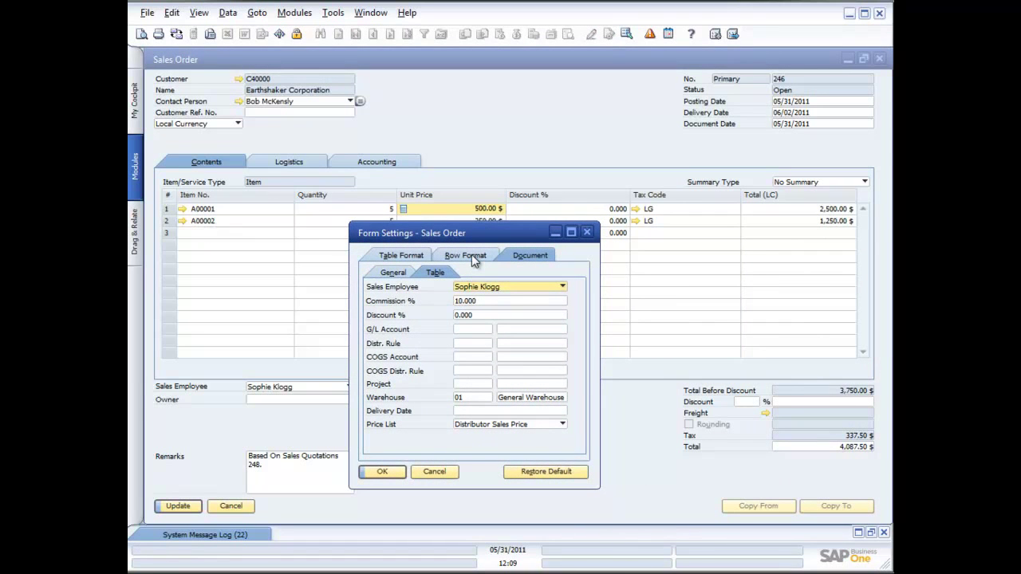
{"action": "left_click", "coordinate": [469, 257]}
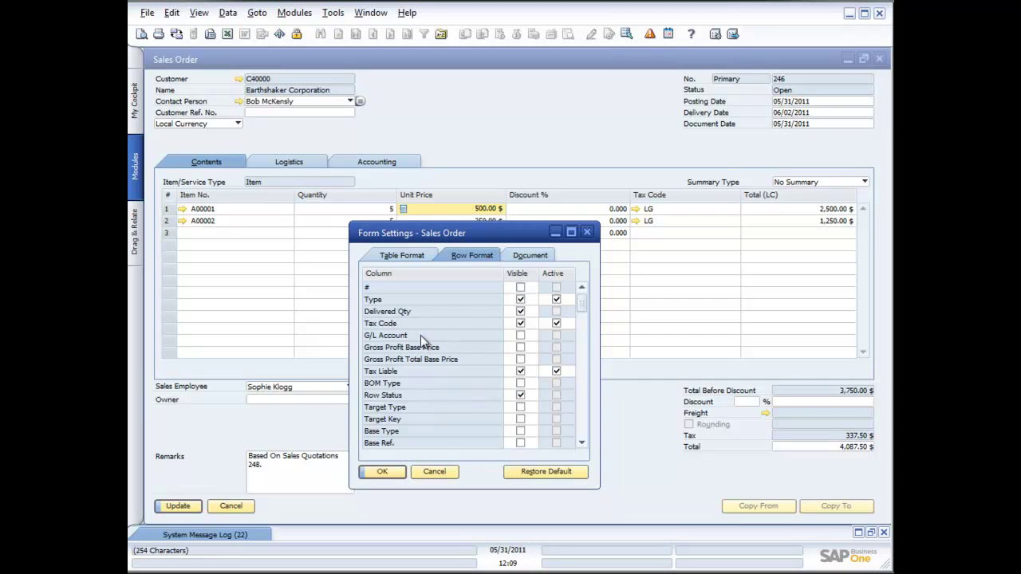
{"action": "left_click", "coordinate": [556, 298]}
Make the Whse column visible and active in the table format, place it before Unit Price, and apply the form settings.
{"action": "left_click", "coordinate": [403, 256]}
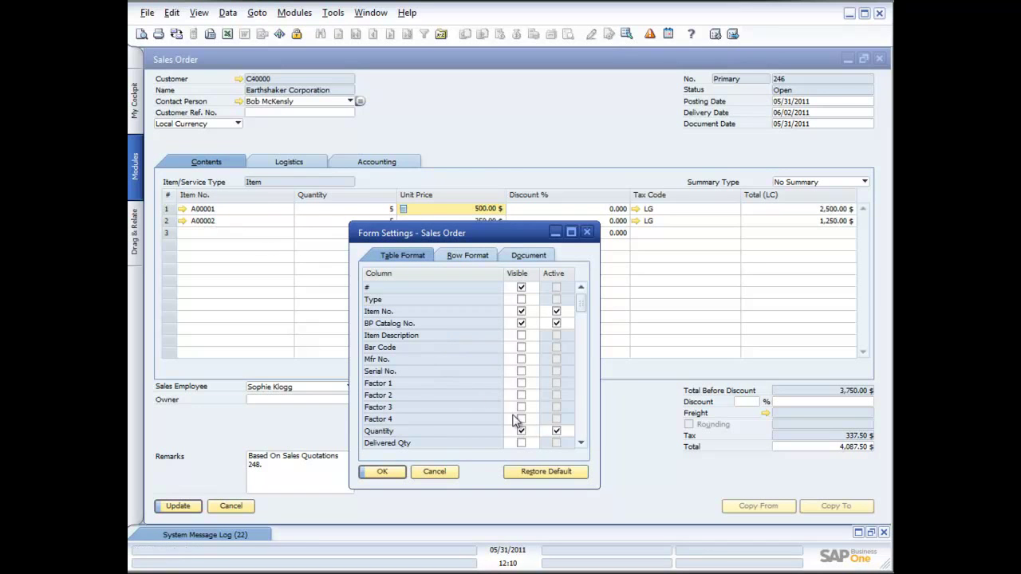
{"action": "left_click", "coordinate": [582, 444]}
{"action": "scroll", "coordinate": [582, 444], "scroll_direction": "down", "scroll_amount": 3}
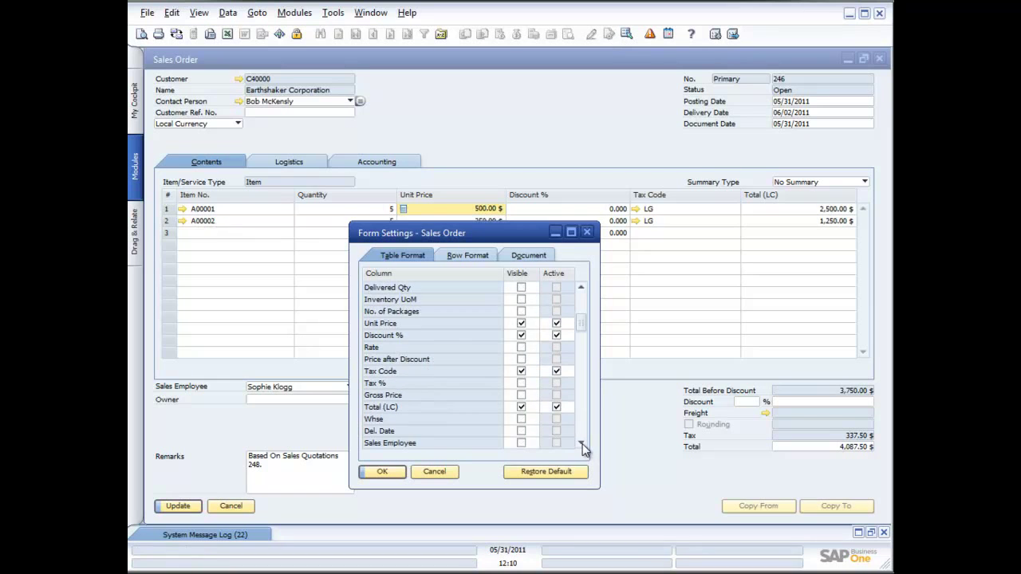
{"action": "left_click", "coordinate": [520, 419]}
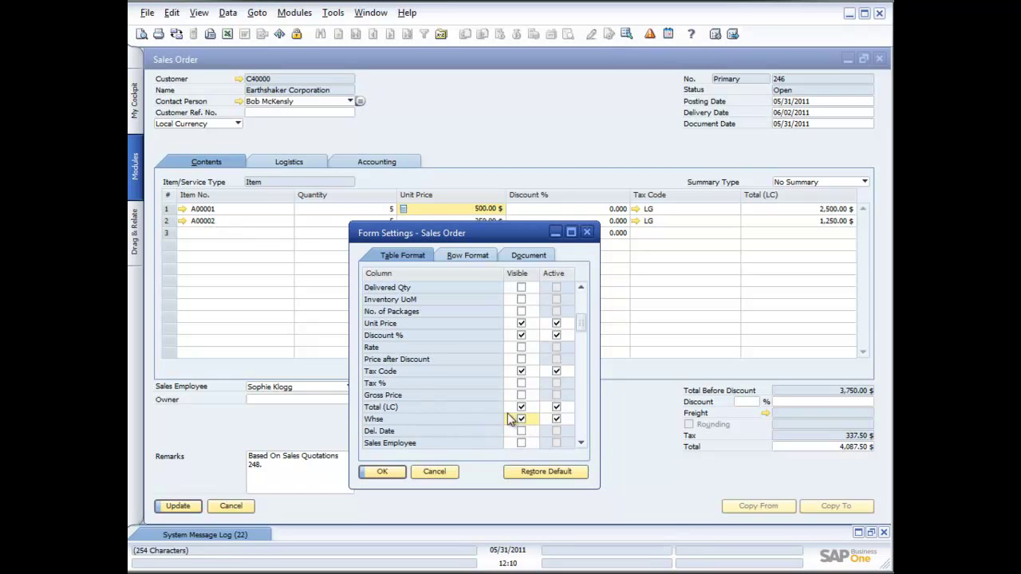
{"action": "left_click", "coordinate": [557, 421]}
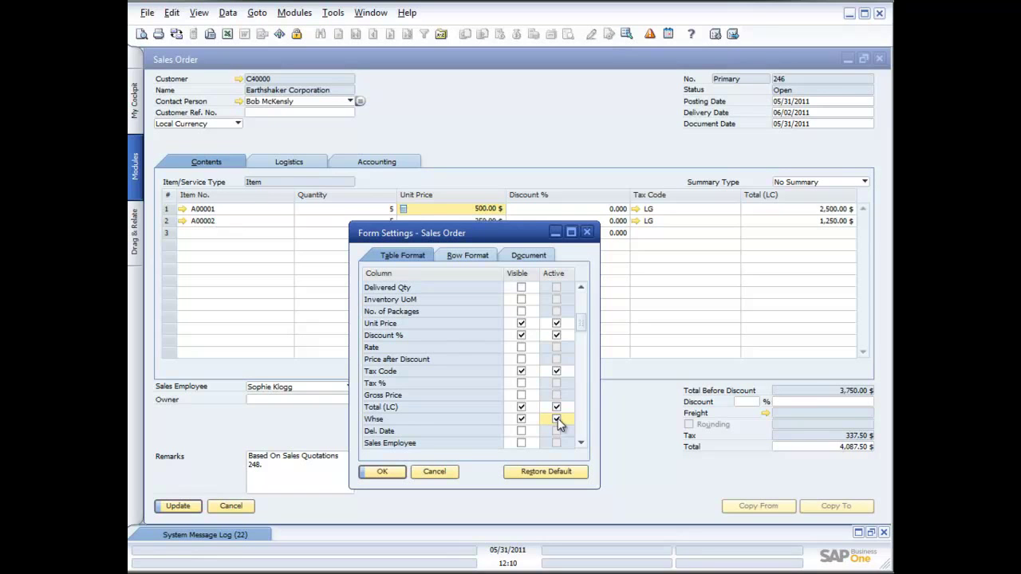
{"action": "left_click", "coordinate": [557, 420]}
{"action": "left_click_drag", "start_coordinate": [376, 425], "coordinate": [380, 324]}
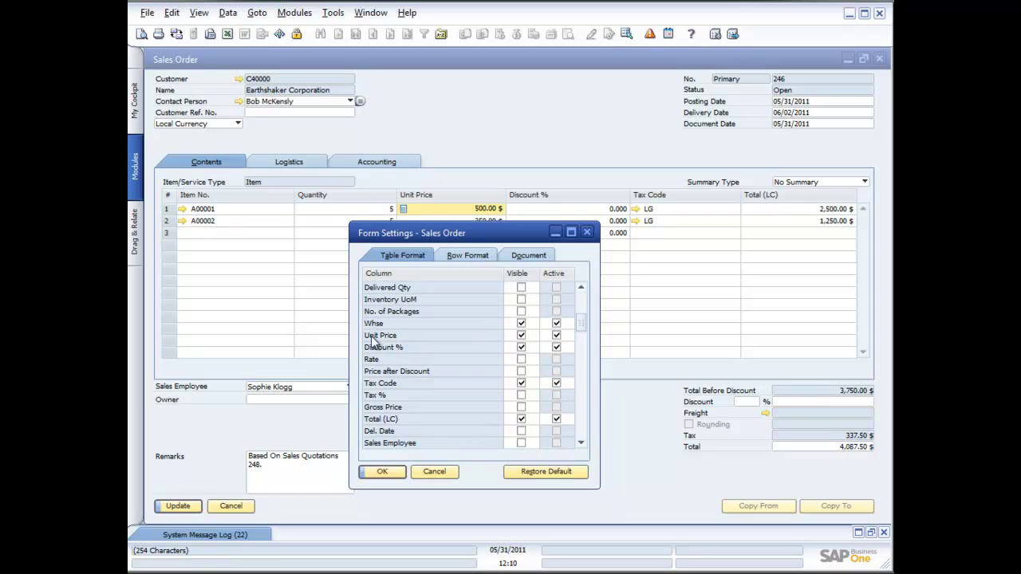
{"action": "left_click", "coordinate": [384, 471]}
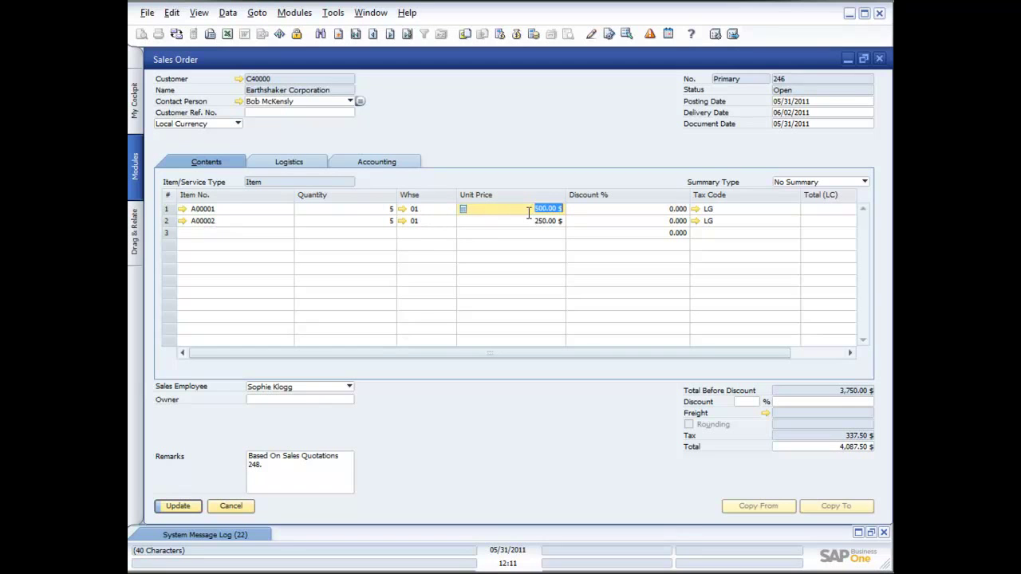
Check item A00001's availability by warehouse from the order row's Whse field without choosing another warehouse.
{"action": "left_click", "coordinate": [448, 210]}
{"action": "left_click", "coordinate": [448, 210]}
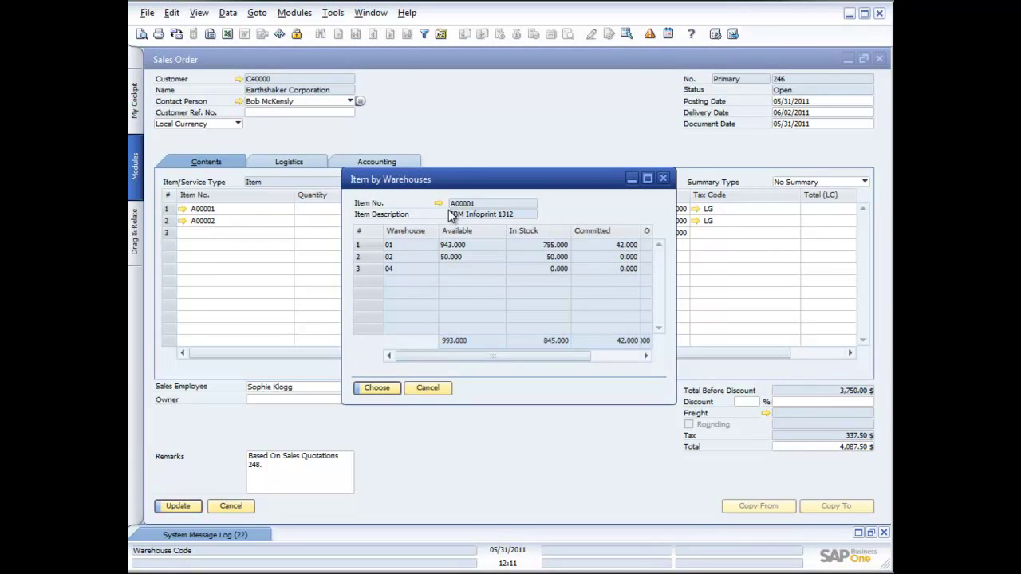
{"action": "left_click", "coordinate": [428, 388]}
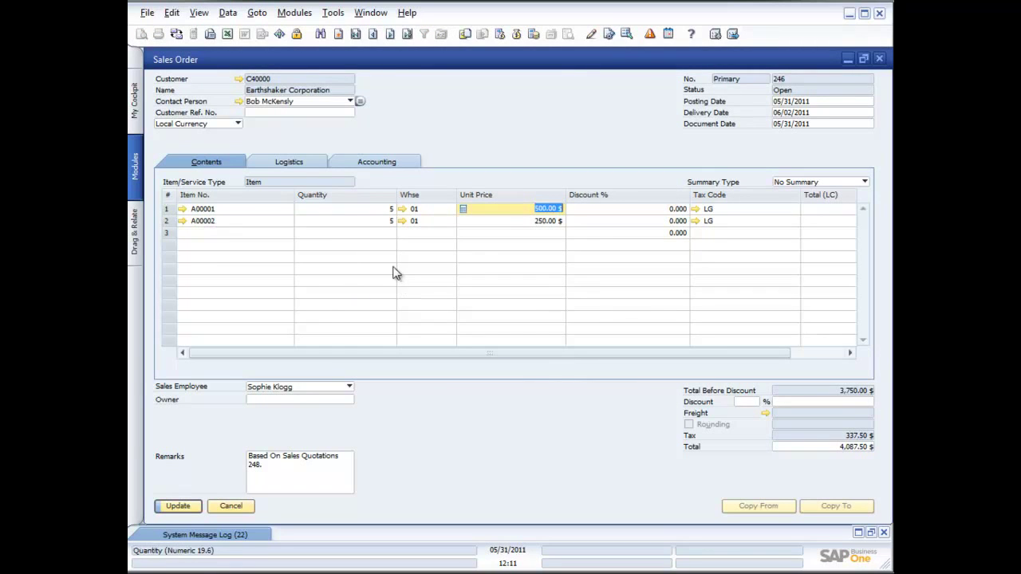
Save the sales order's changes, view its order confirmation print preview and close the preview.
{"action": "left_click", "coordinate": [178, 508]}
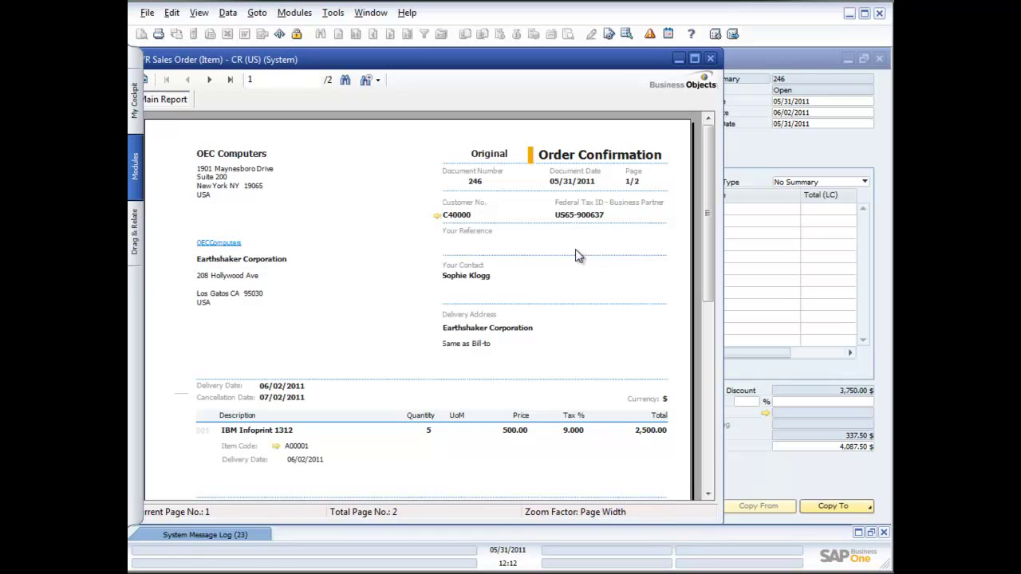
{"action": "left_click", "coordinate": [710, 59]}
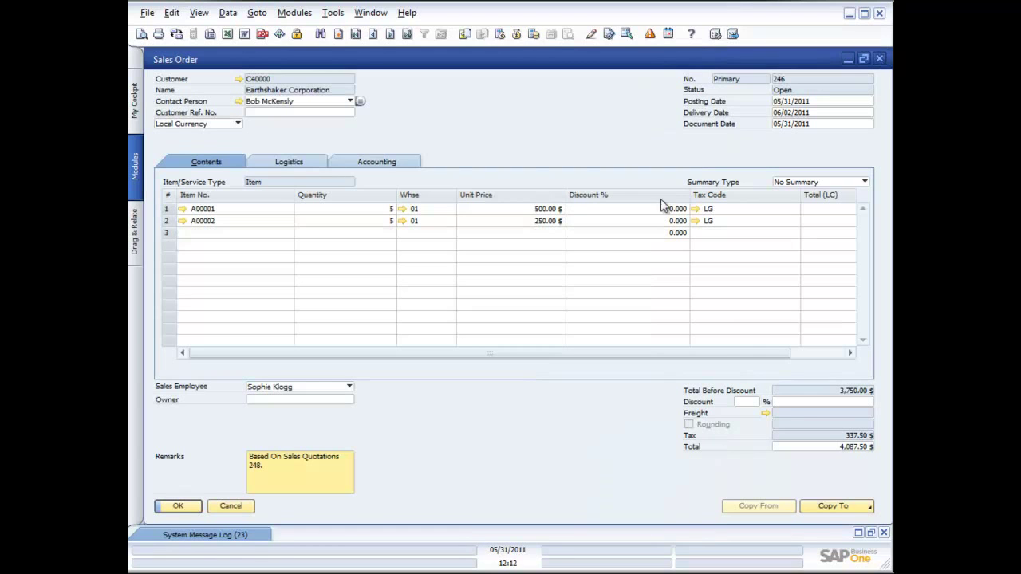
Copy the sales order to a delivery and add the delivery, confirming that it cannot be changed once added.
{"action": "left_click", "coordinate": [834, 506]}
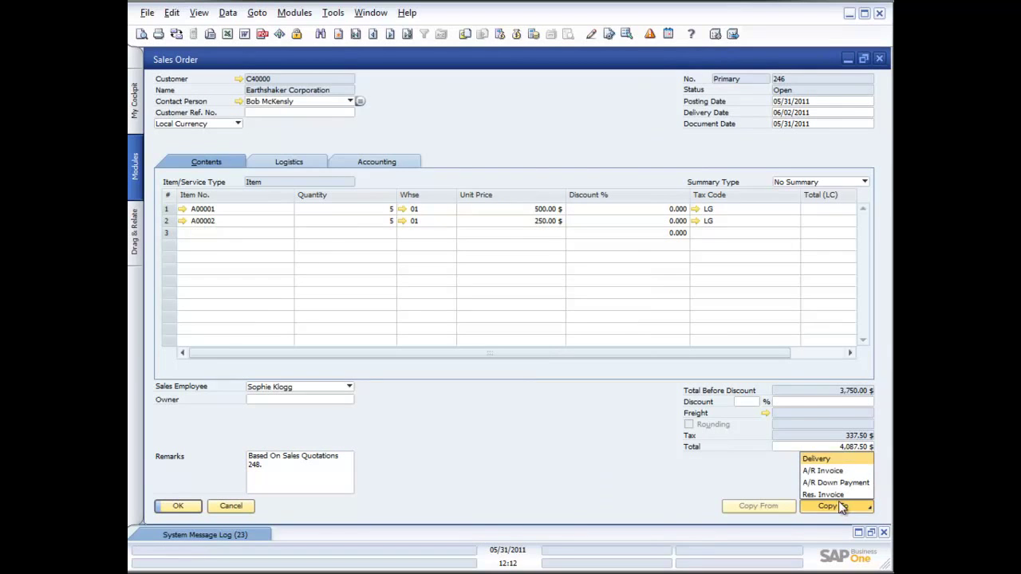
{"action": "left_click", "coordinate": [817, 460]}
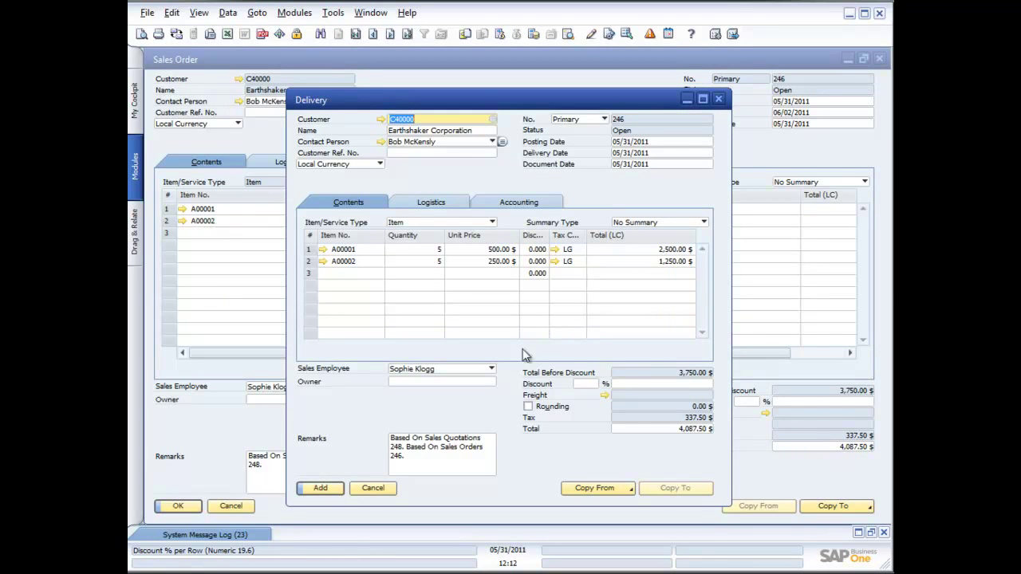
{"action": "left_click", "coordinate": [321, 488]}
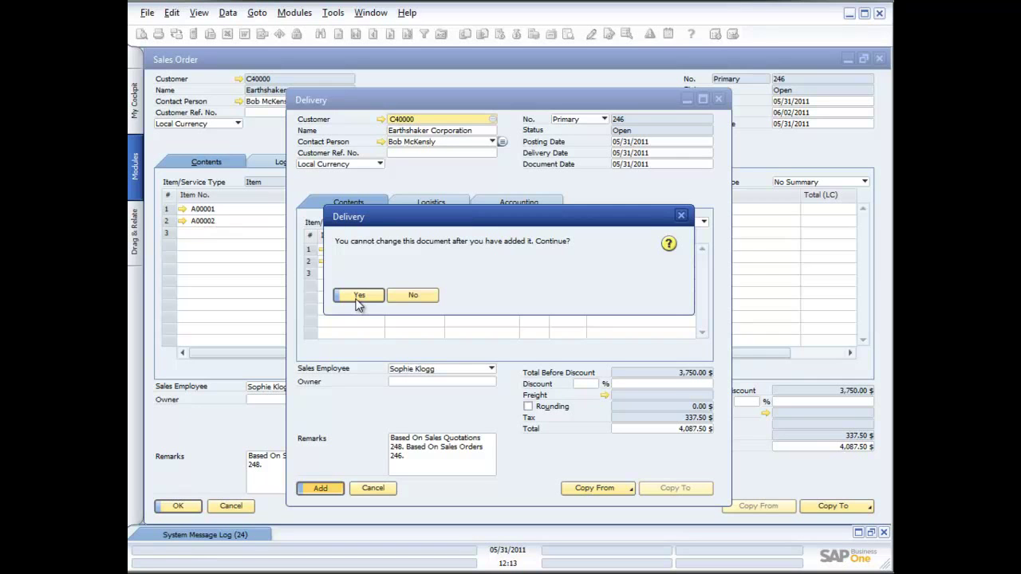
{"action": "left_click", "coordinate": [356, 303]}
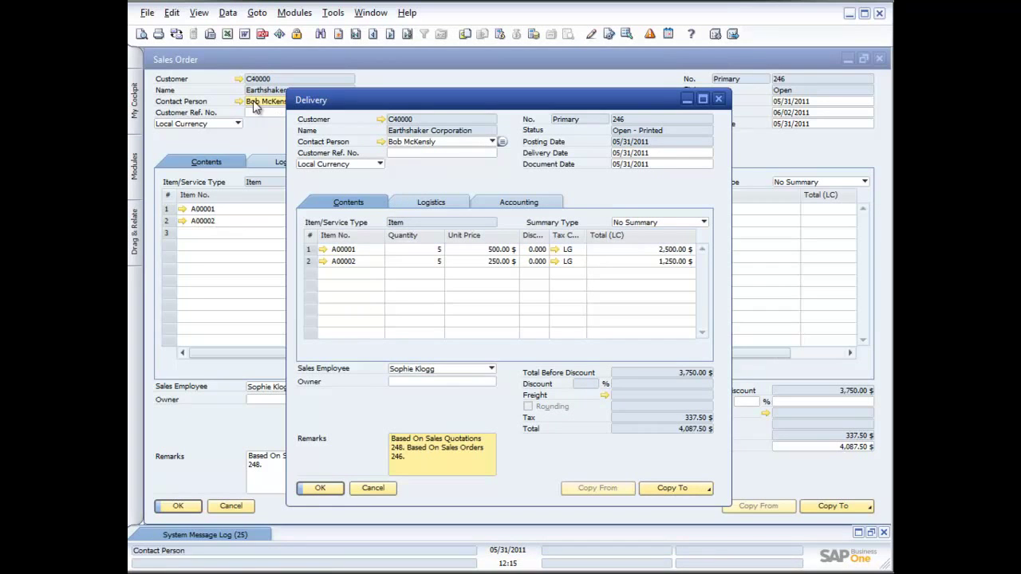
View the delivery's print sequence options and close them without printing.
{"action": "left_click", "coordinate": [148, 17]}
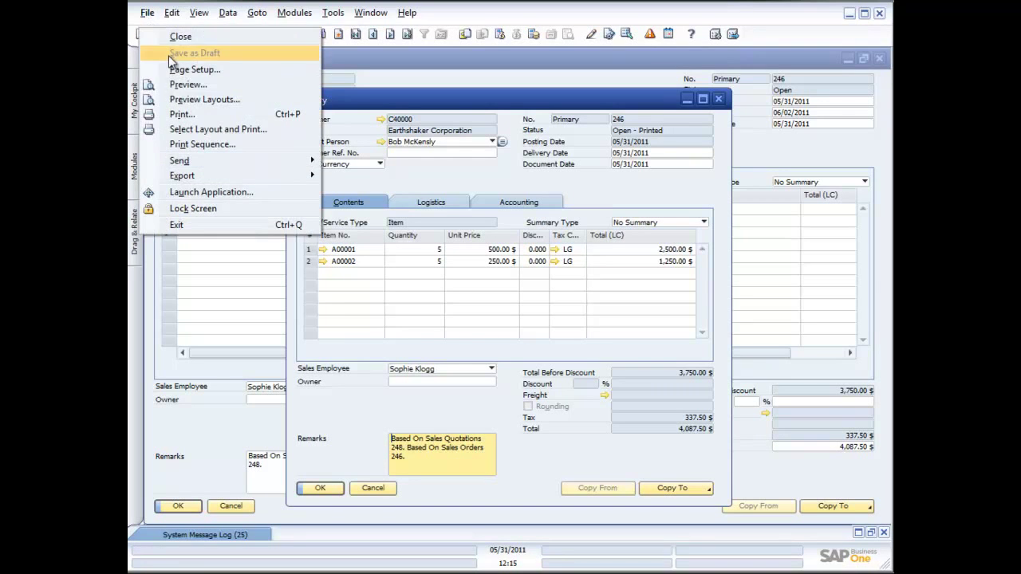
{"action": "left_click", "coordinate": [202, 145]}
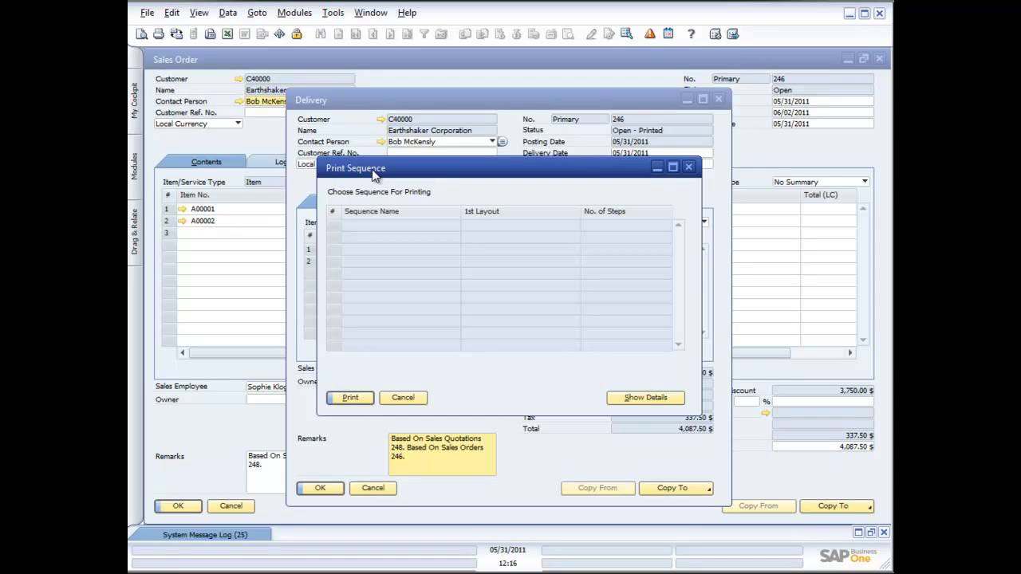
{"action": "left_click", "coordinate": [409, 398]}
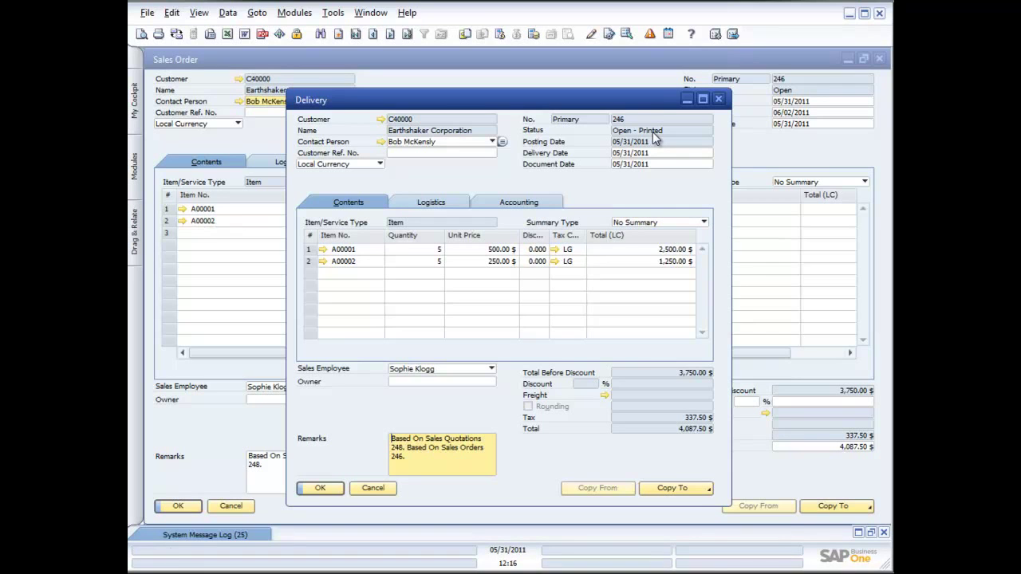
Copy the delivery to an A/R invoice and move the invoice window so the whole form is in view.
{"action": "left_click", "coordinate": [705, 488]}
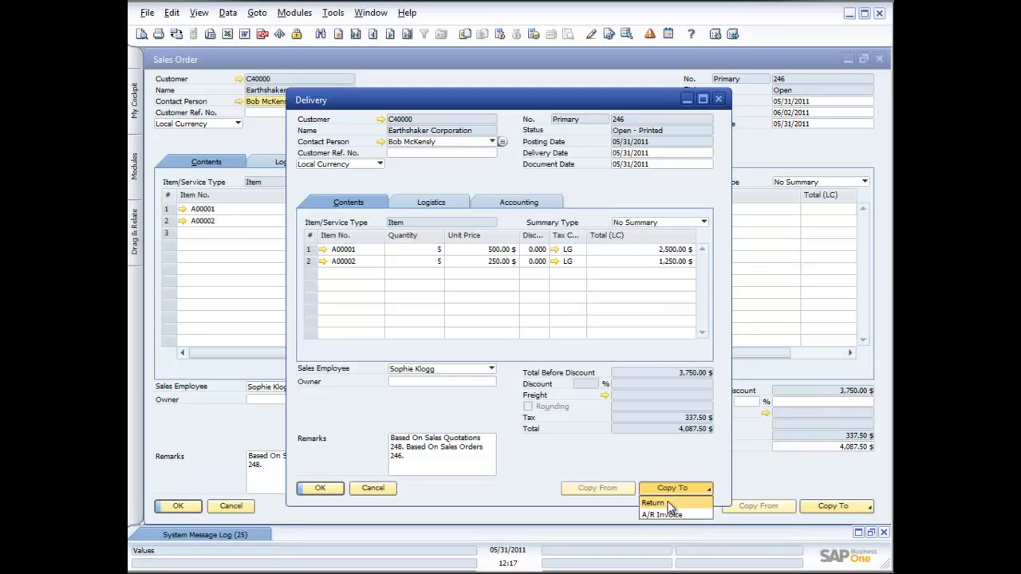
{"action": "left_click", "coordinate": [665, 513]}
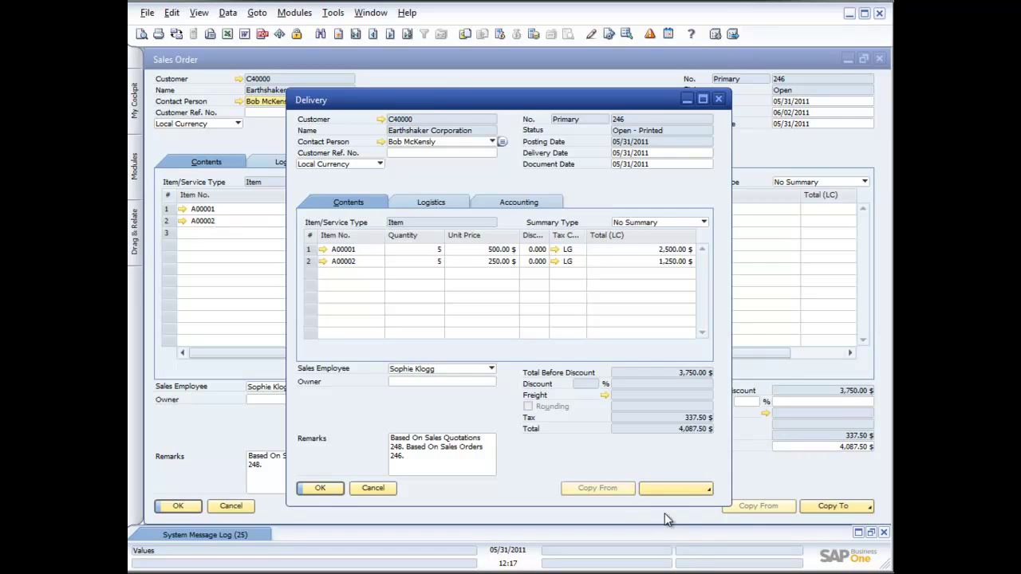
{"action": "left_click_drag", "start_coordinate": [538, 106], "coordinate": [372, 54]}
{"action": "left_click_drag", "start_coordinate": [444, 56], "coordinate": [444, 68]}
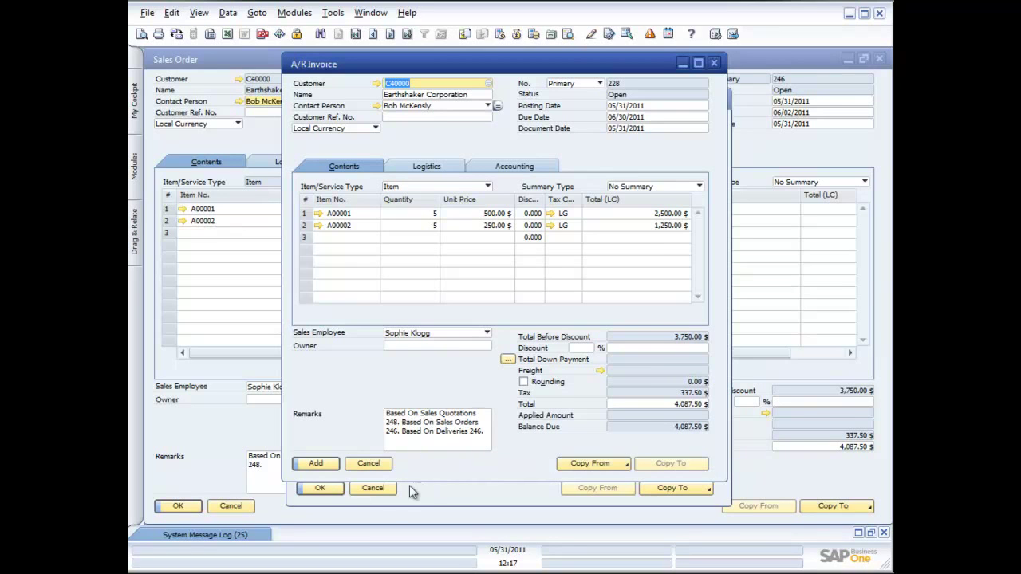
{"action": "left_click", "coordinate": [318, 464]}
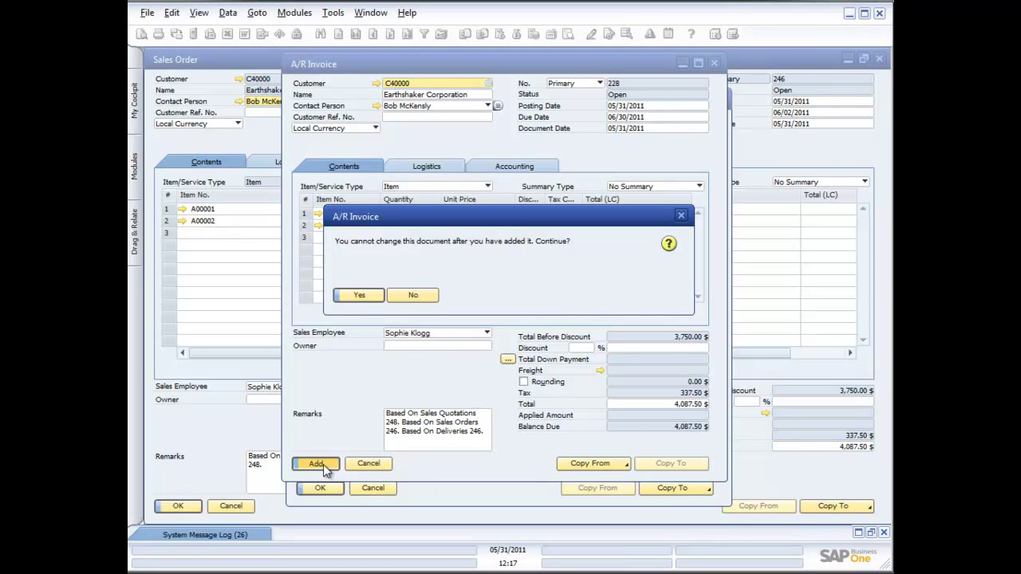
{"action": "left_click", "coordinate": [413, 296]}
{"action": "right_click", "coordinate": [428, 379]}
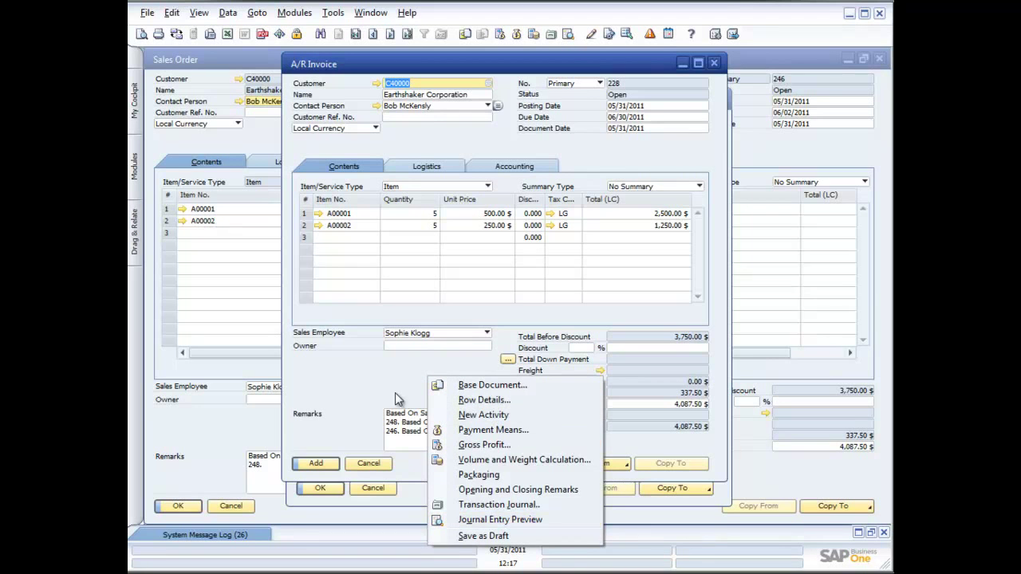
{"action": "left_click", "coordinate": [362, 381]}
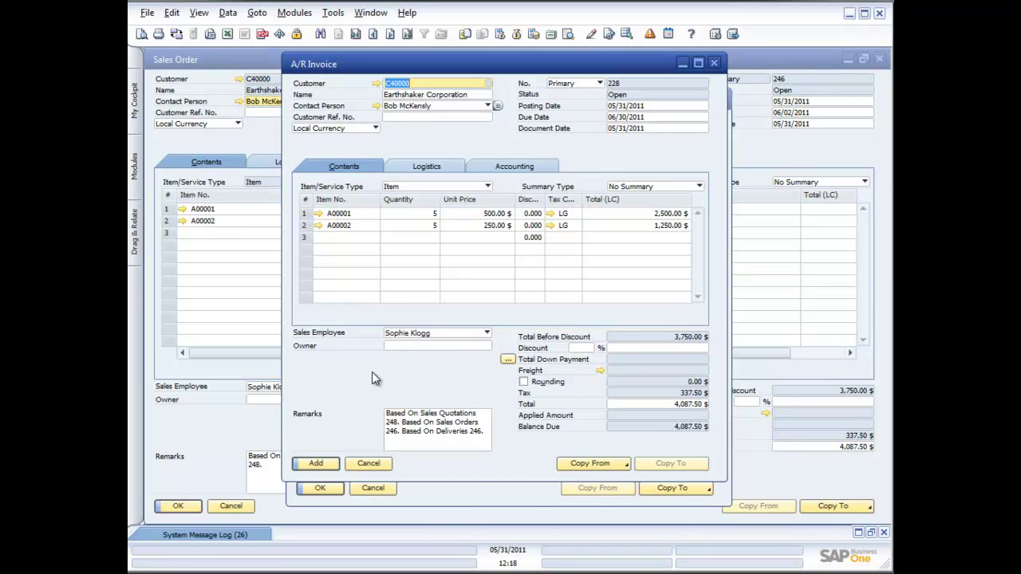
Preview the journal entry the A/R invoice would post, examine its debit and credit rows, and close the preview.
{"action": "right_click", "coordinate": [372, 372]}
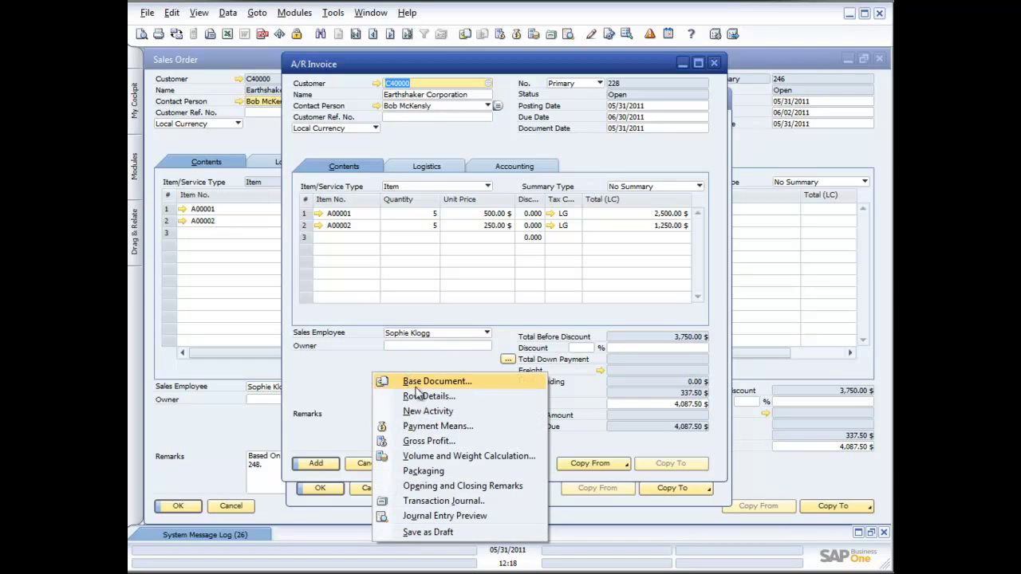
{"action": "left_click", "coordinate": [420, 516]}
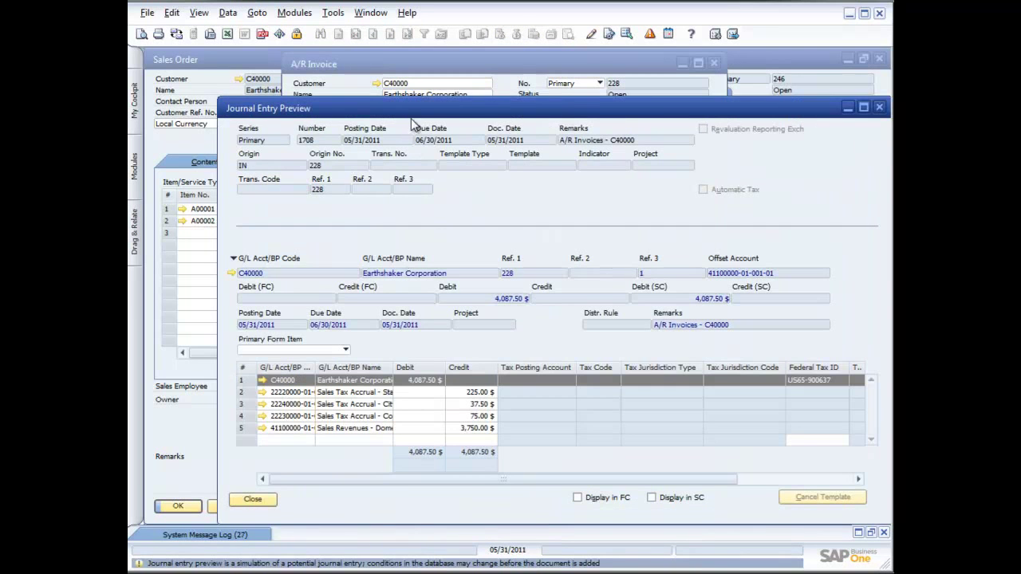
{"action": "left_click_drag", "start_coordinate": [376, 100], "coordinate": [313, 75]}
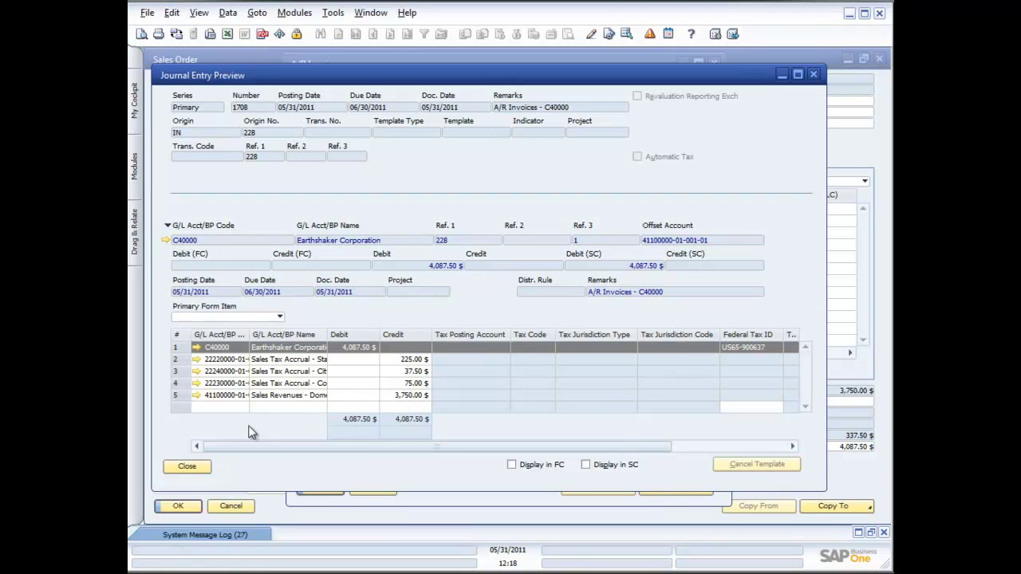
{"action": "left_click", "coordinate": [194, 469]}
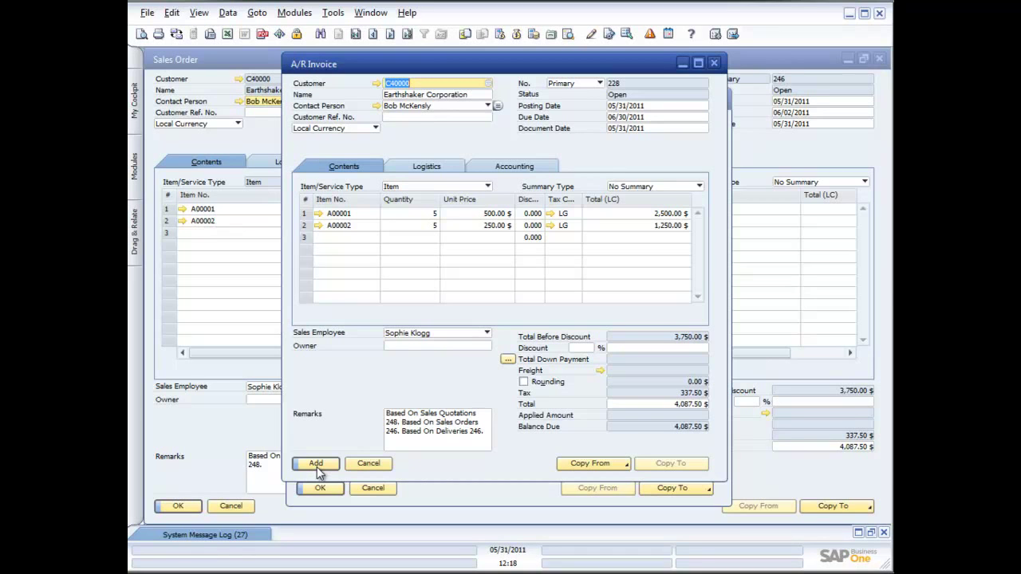
Add the A/R invoice with confirmation, and close the invoice, delivery, sales order and sales quotation windows.
{"action": "left_click", "coordinate": [316, 465]}
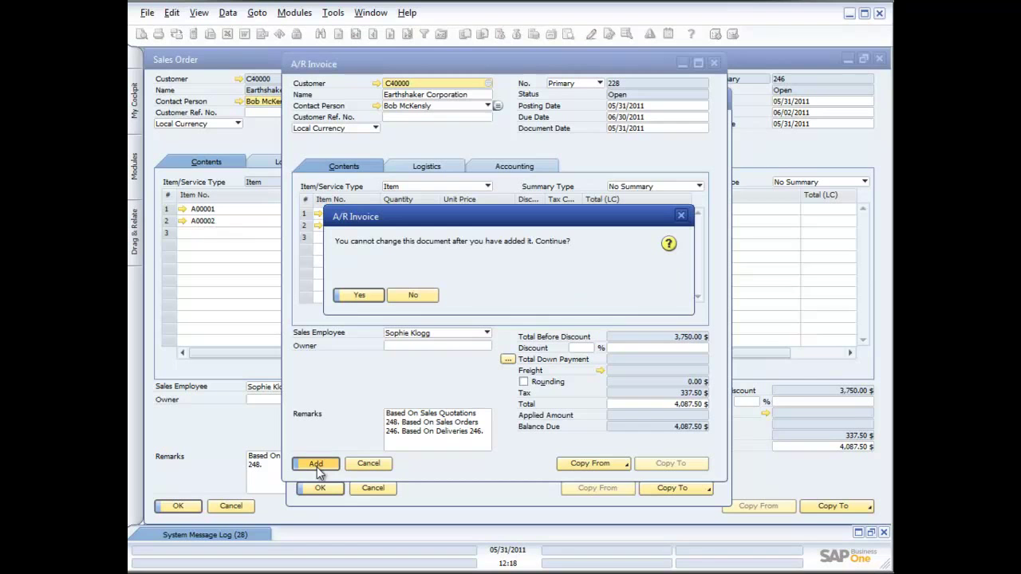
{"action": "left_click", "coordinate": [359, 296]}
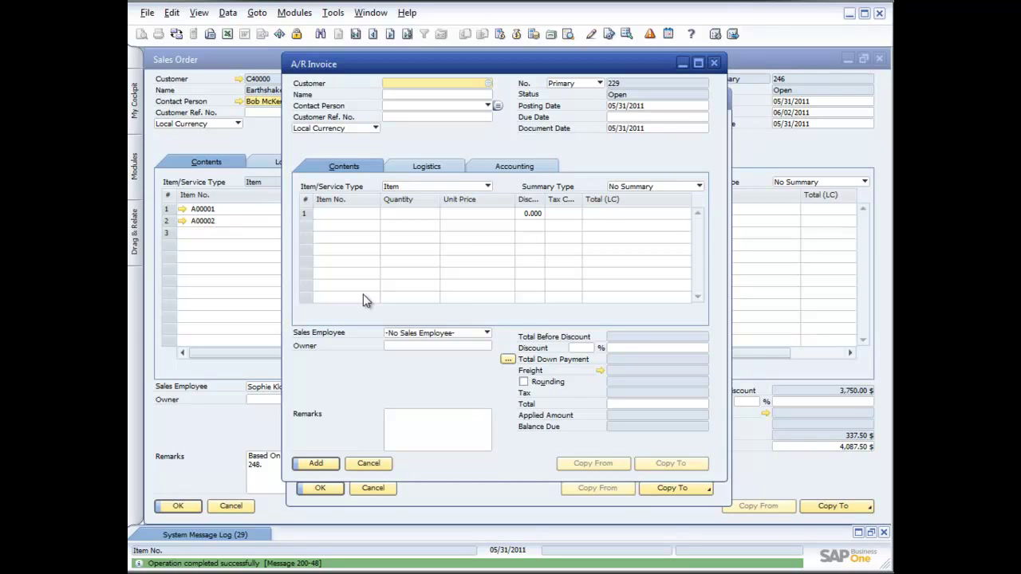
{"action": "left_click", "coordinate": [714, 62]}
{"action": "left_click", "coordinate": [718, 98]}
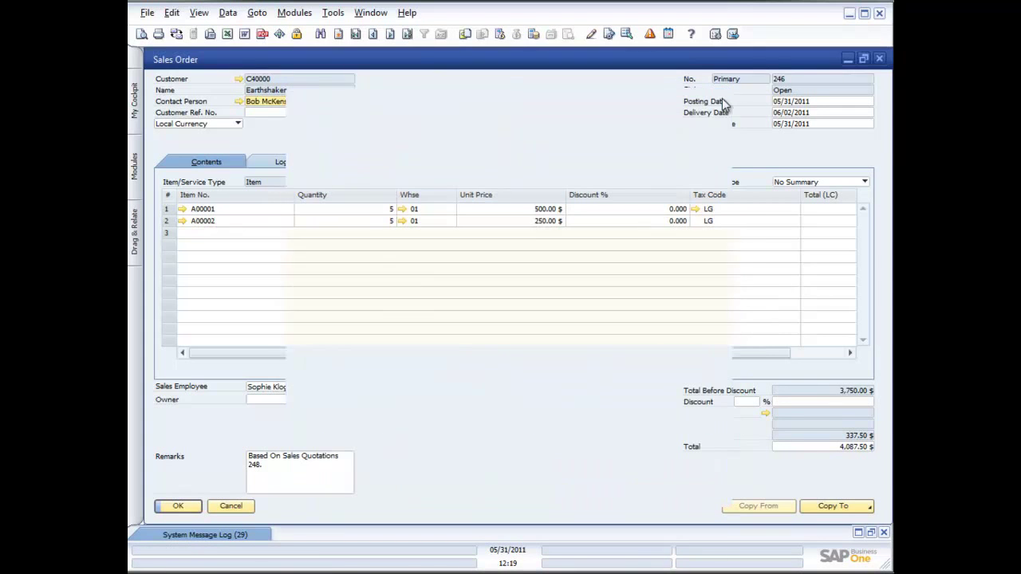
{"action": "left_click", "coordinate": [879, 59]}
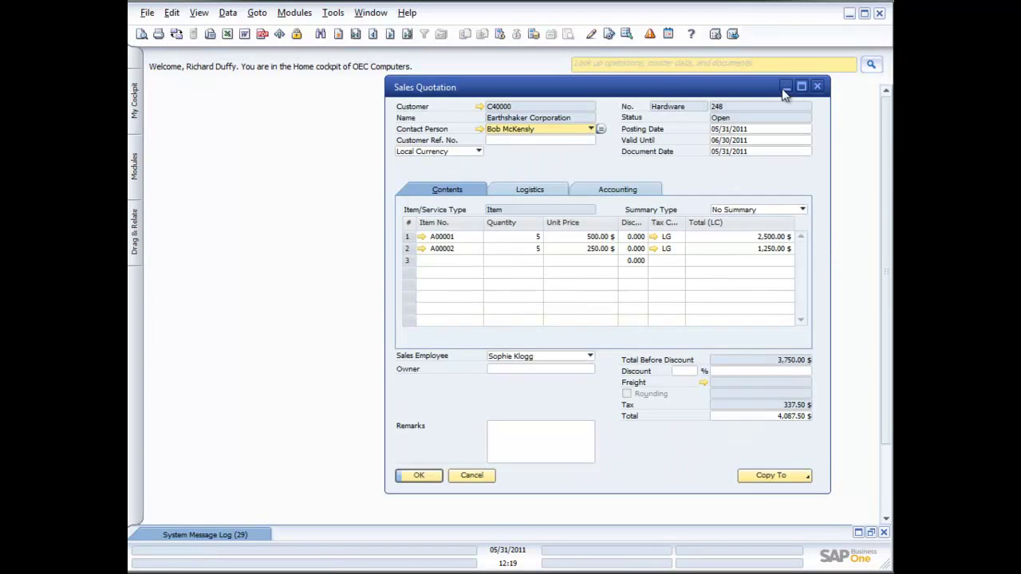
{"action": "left_click", "coordinate": [819, 86]}
Start the Document Generation Wizard for sales documents and advance to its Document Generation Options.
{"action": "left_click", "coordinate": [135, 171]}
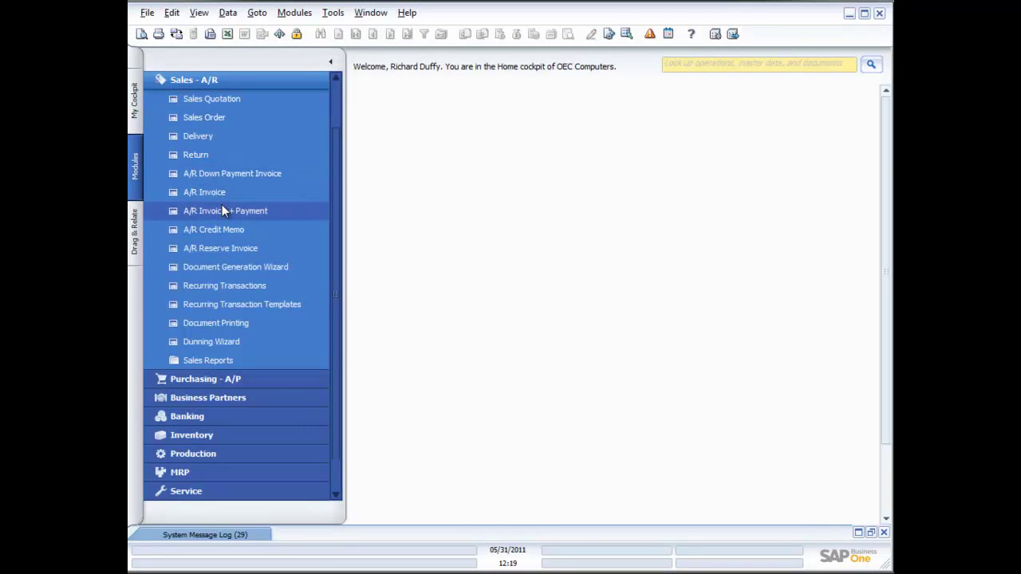
{"action": "left_click", "coordinate": [230, 266]}
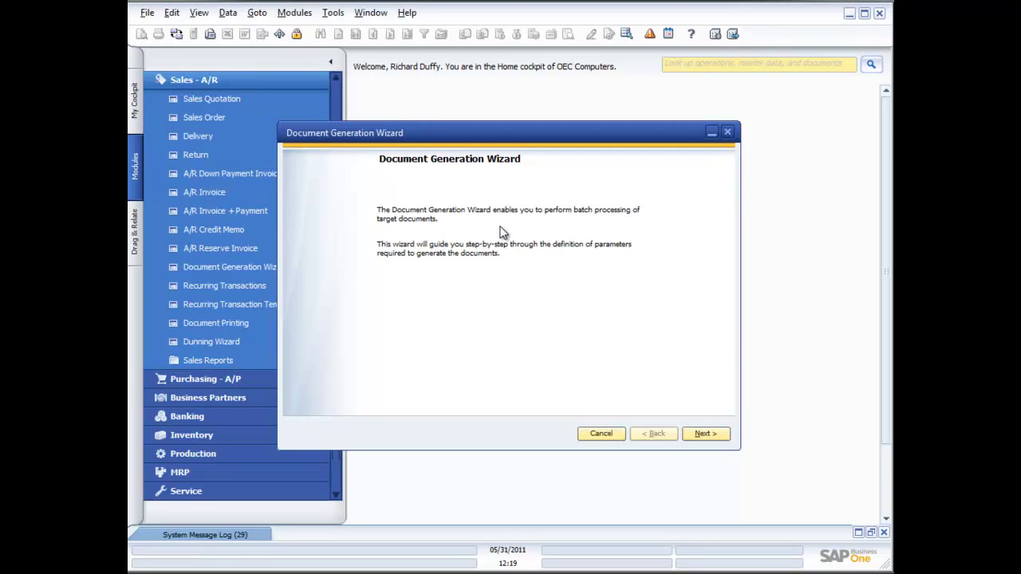
{"action": "left_click", "coordinate": [712, 435]}
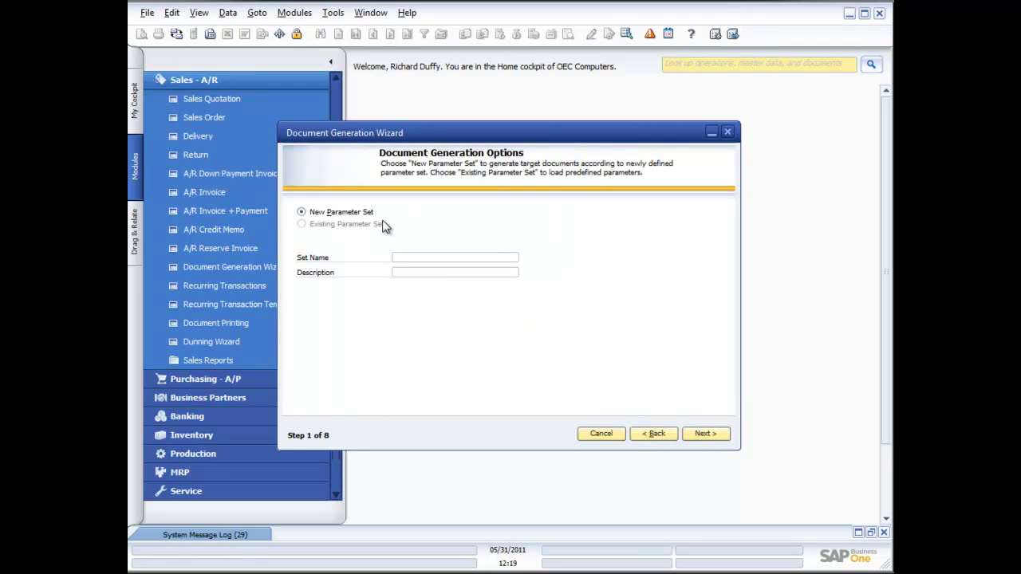
Name the new parameter set "Default SO Gen.", describe it as "Use this to generate Sales orders", and continue to the target document settings.
{"action": "left_click", "coordinate": [424, 255]}
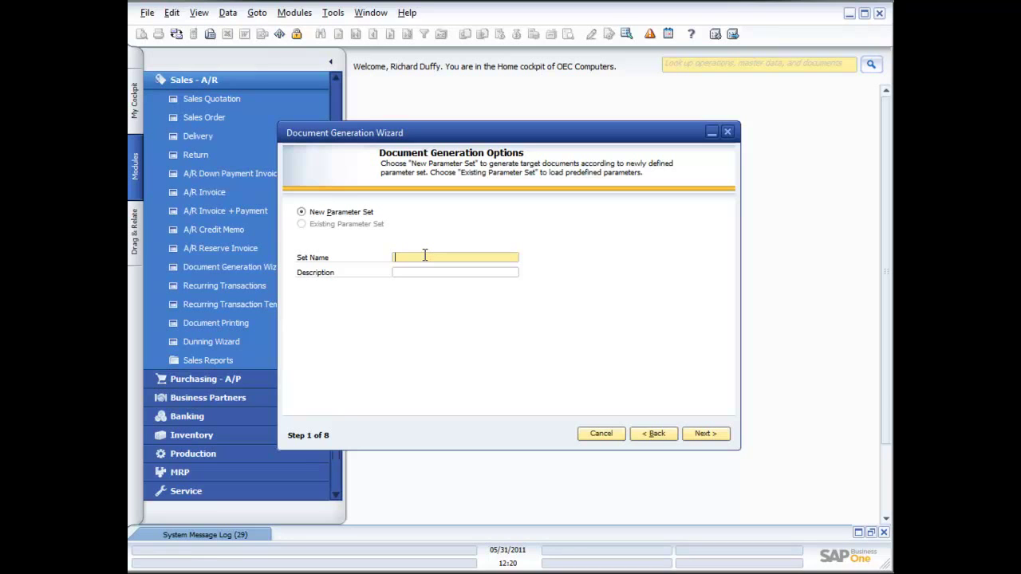
{"action": "type", "text": "Default SO Generatio"}
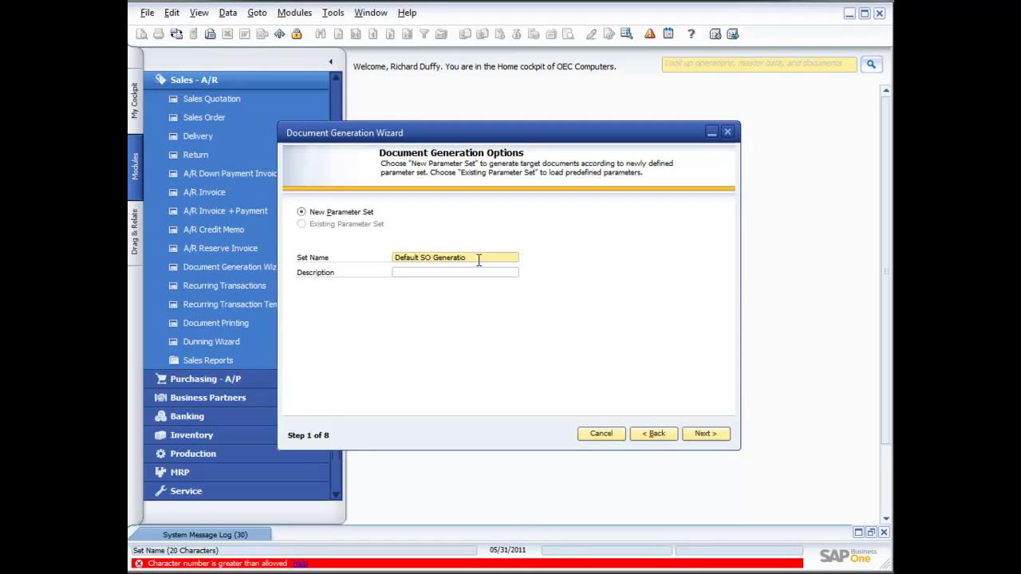
{"action": "key", "text": "BackSpace"}
{"action": "key", "text": "BackSpace"}
{"action": "key", "text": "BackSpace"}
{"action": "key", "text": "BackSpace"}
{"action": "key", "text": "BackSpace"}
{"action": "key", "text": "BackSpace"}
{"action": "type", "text": "."}
{"action": "key", "text": "Tab"}
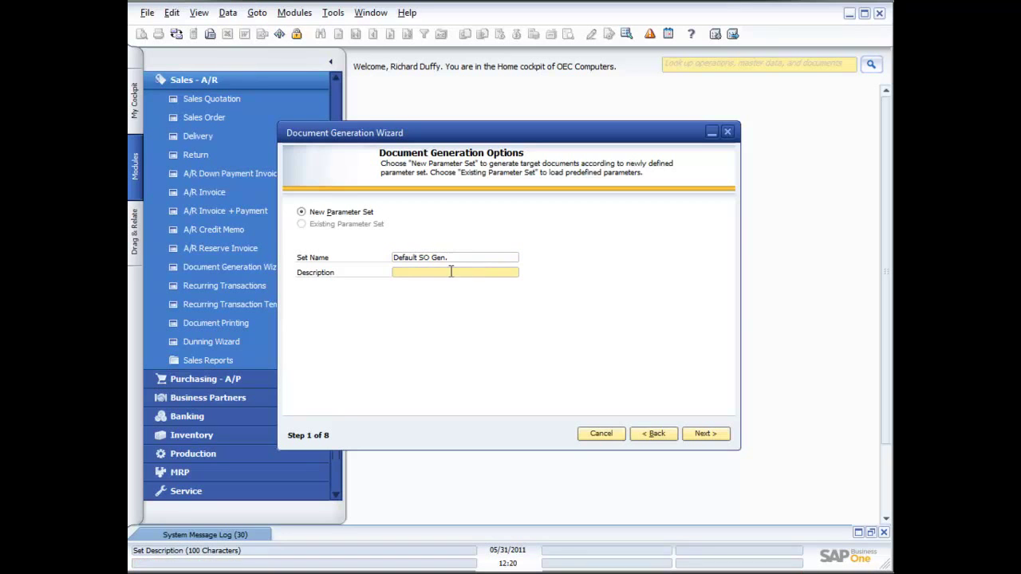
{"action": "type", "text": "Use this to generate Sales orders"}
{"action": "left_click", "coordinate": [706, 438]}
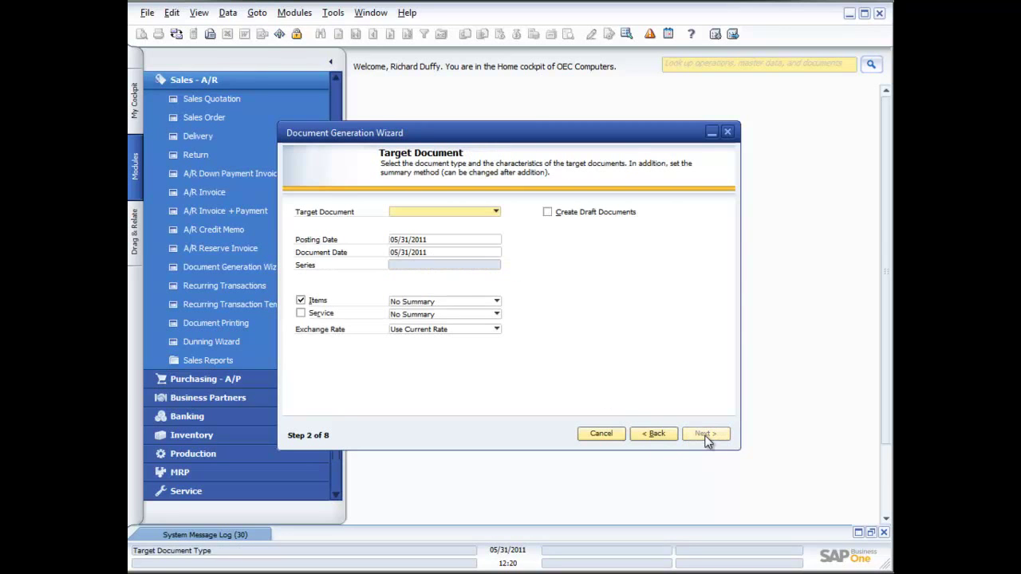
Set the target document to Sales Order with No Summary for items and exchange rate Use Base Doc. and Row Rate, and continue to base documents.
{"action": "left_click", "coordinate": [496, 213]}
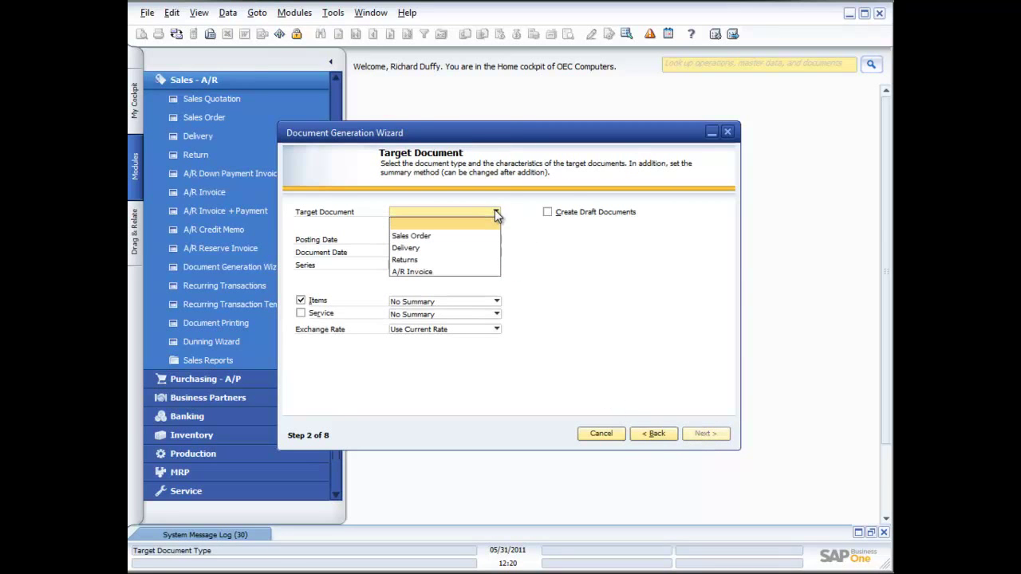
{"action": "left_click", "coordinate": [439, 237]}
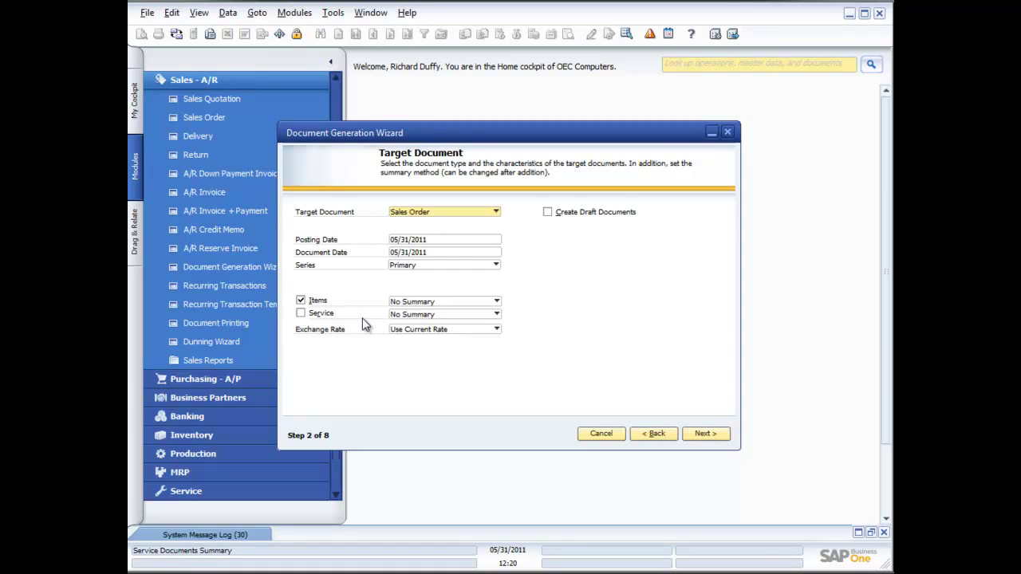
{"action": "left_click", "coordinate": [496, 303]}
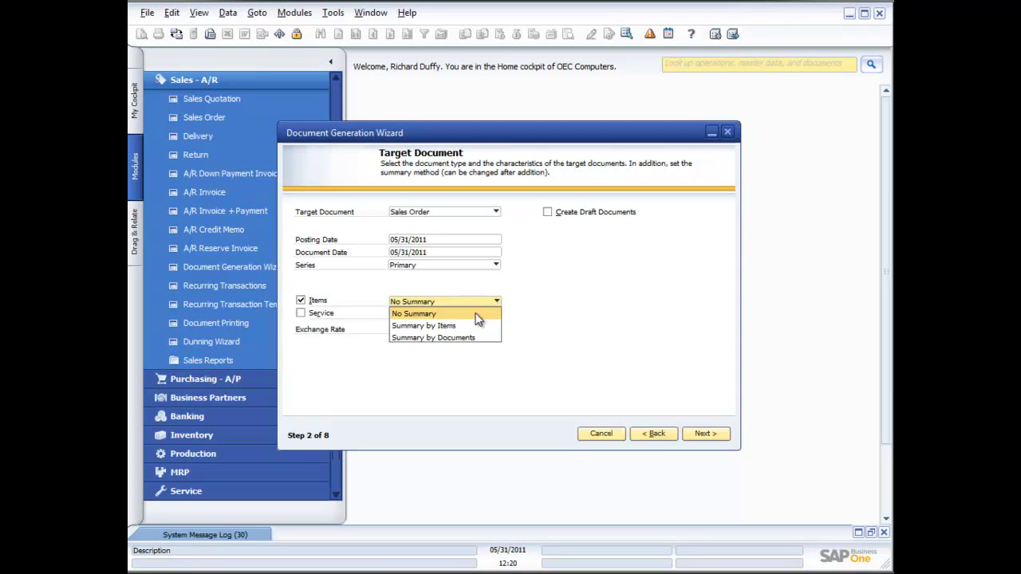
{"action": "left_click", "coordinate": [478, 316]}
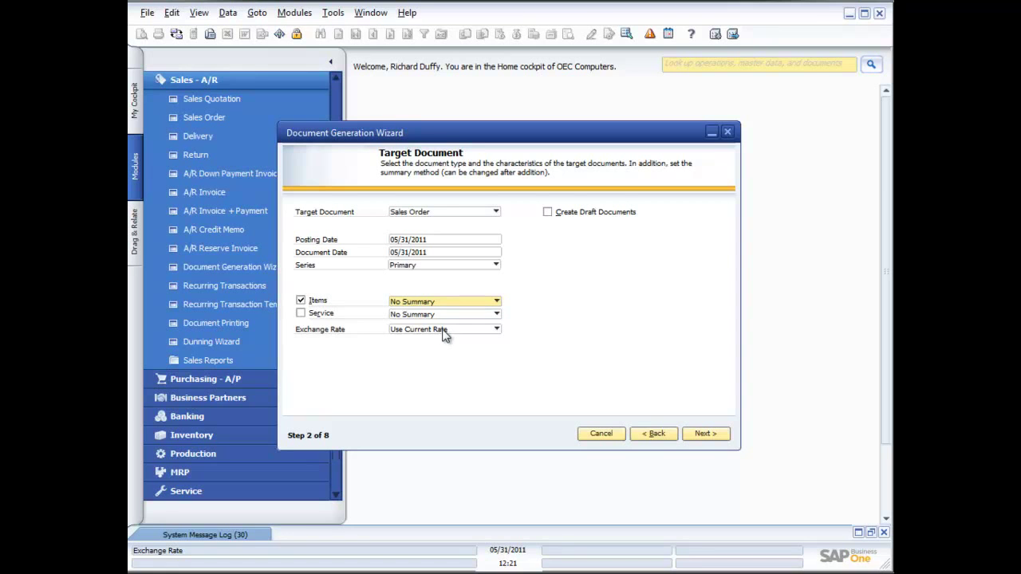
{"action": "left_click", "coordinate": [495, 330]}
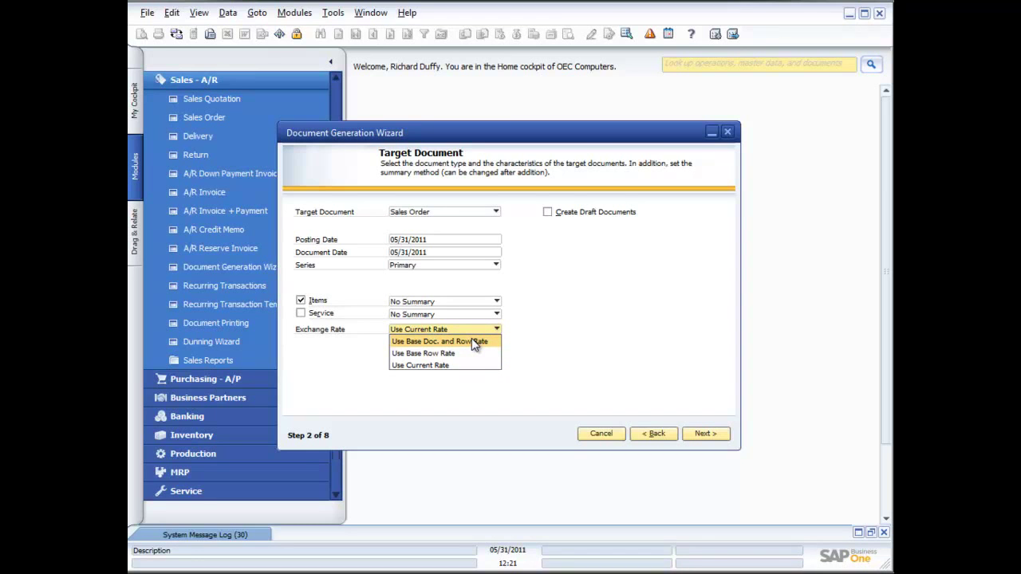
{"action": "left_click", "coordinate": [474, 341]}
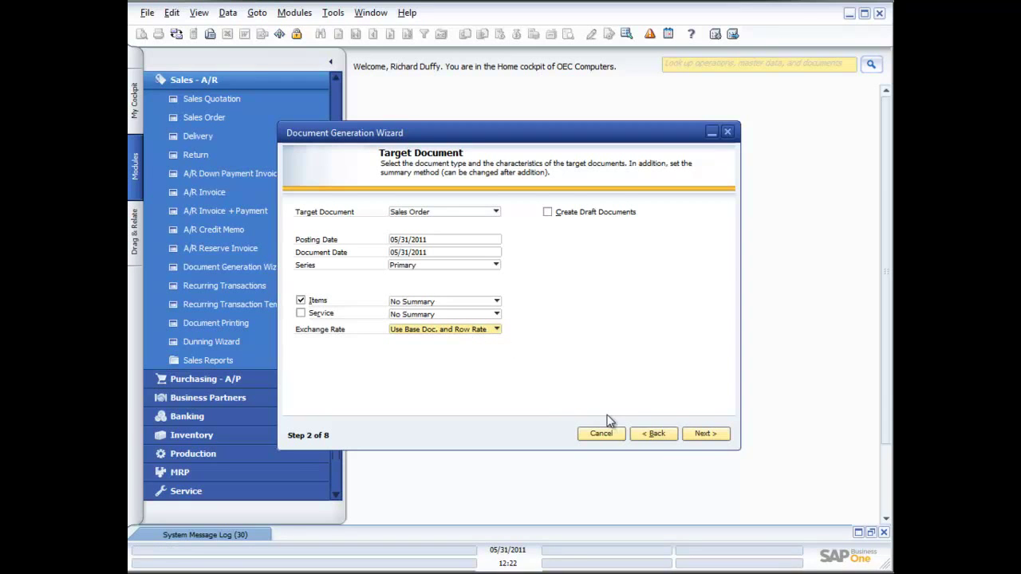
{"action": "left_click", "coordinate": [706, 440]}
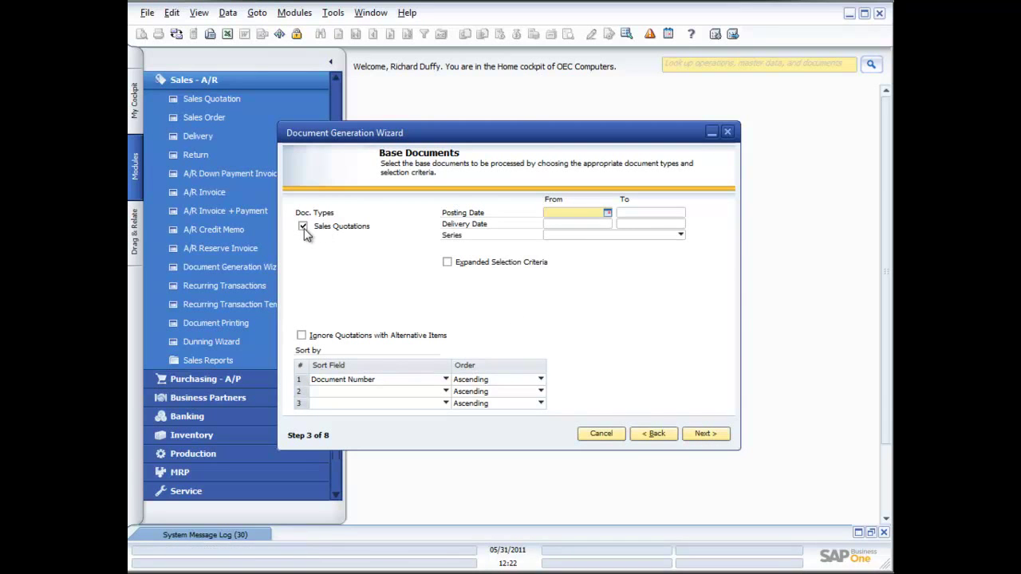
Recheck the target document settings and examine the fields offered by the expanded selection criteria for base documents.
{"action": "left_click", "coordinate": [653, 435]}
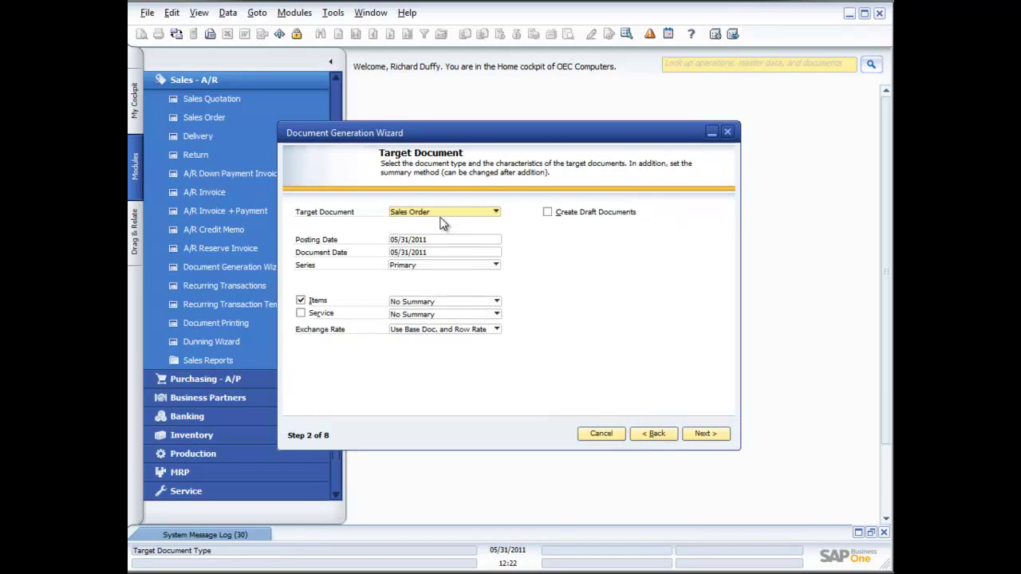
{"action": "left_click", "coordinate": [706, 433]}
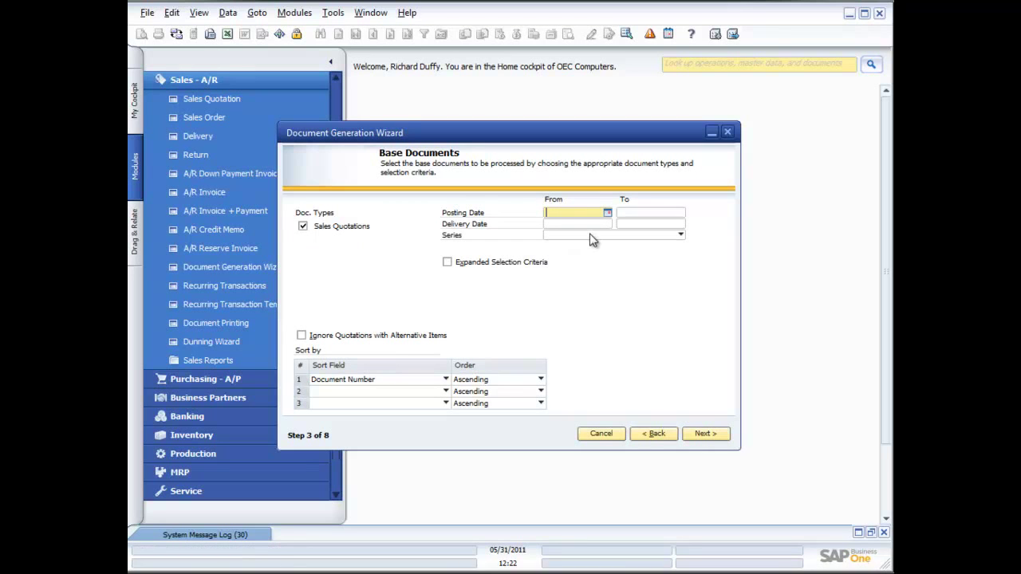
{"action": "left_click", "coordinate": [447, 262]}
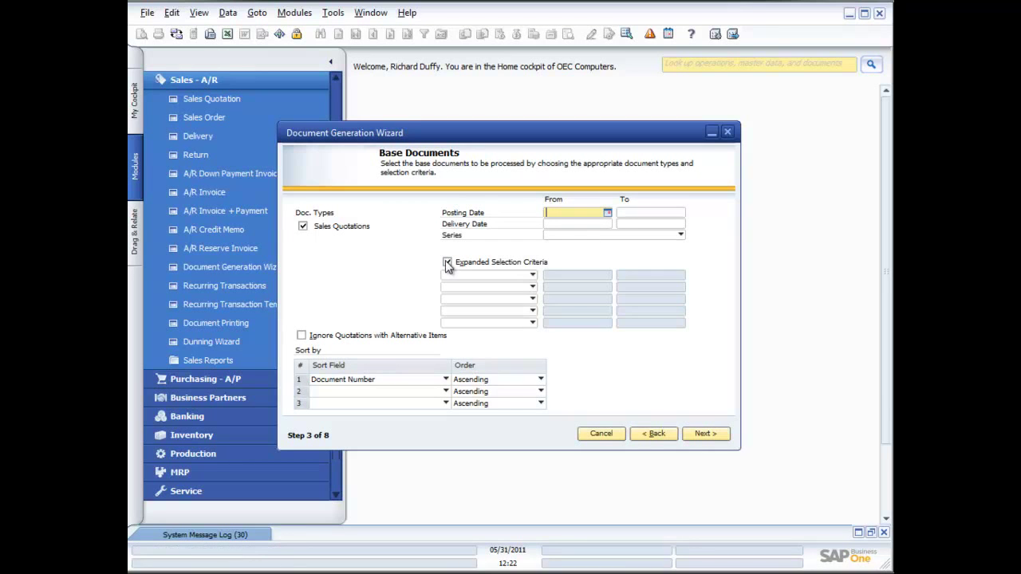
{"action": "left_click", "coordinate": [531, 274]}
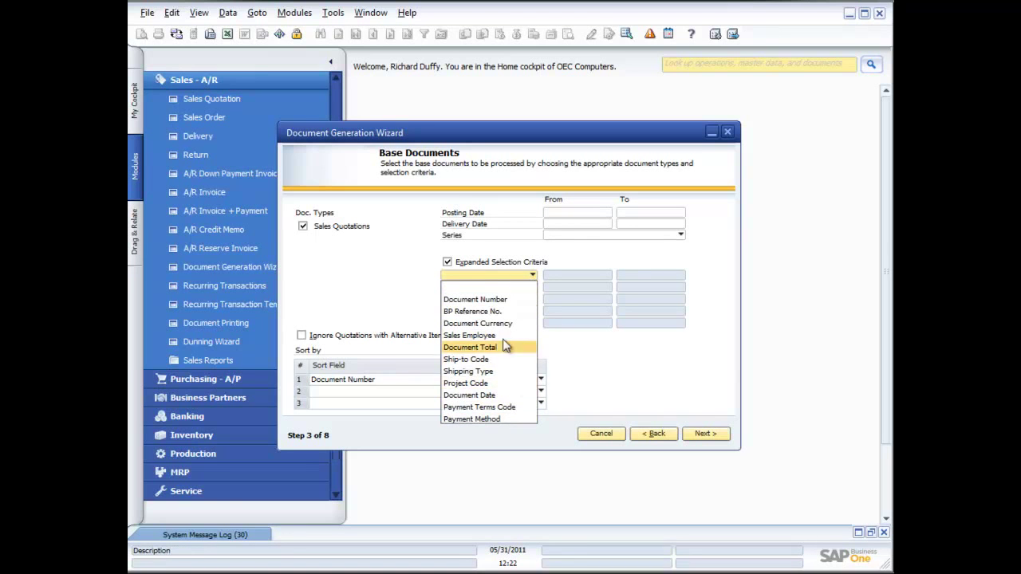
{"action": "left_click", "coordinate": [405, 289]}
{"action": "left_click", "coordinate": [447, 262]}
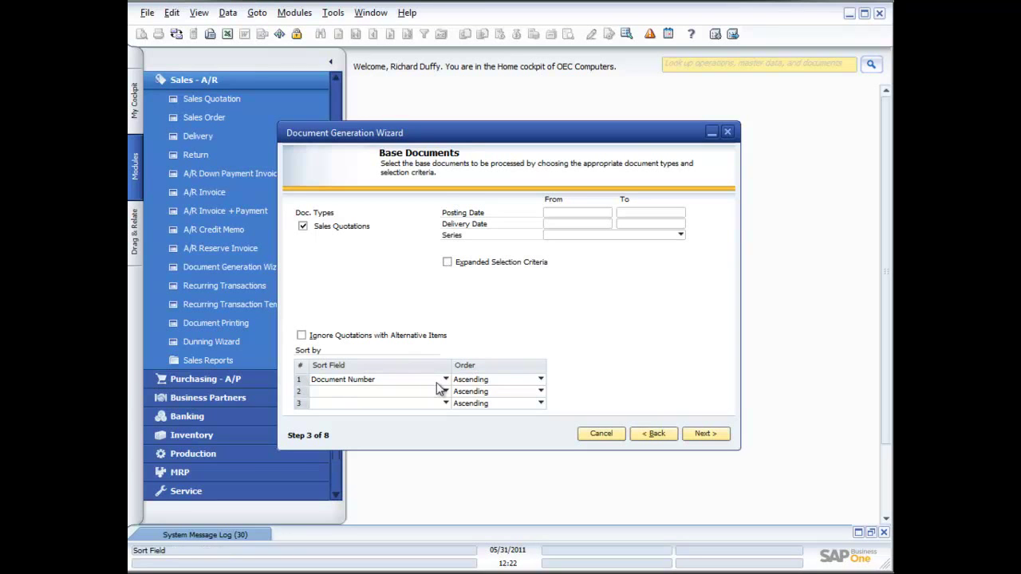
Set the consolidation option to No Consolidation, leave the expanded consolidation options off, and continue to customer selection.
{"action": "left_click", "coordinate": [705, 435]}
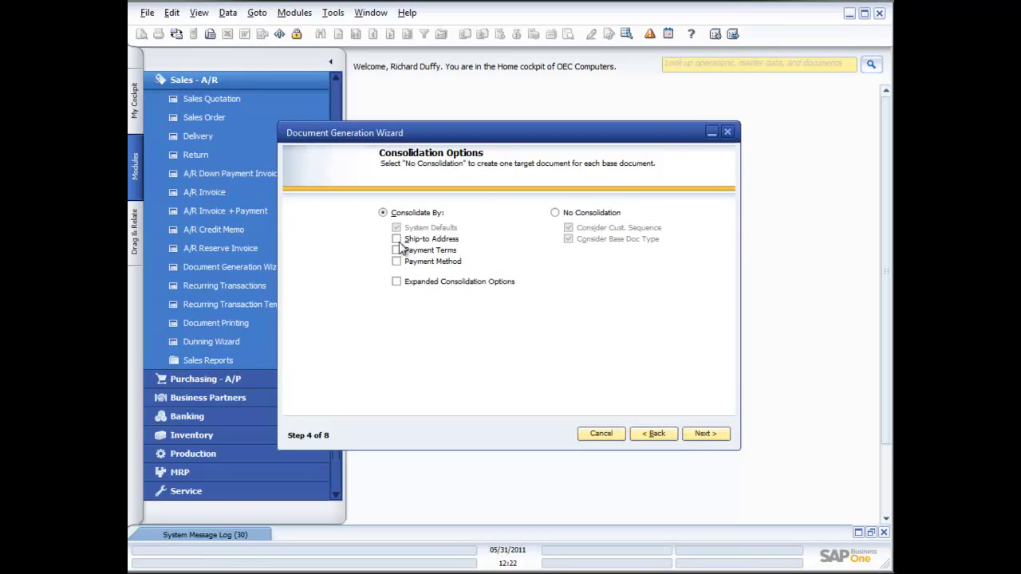
{"action": "left_click", "coordinate": [397, 282]}
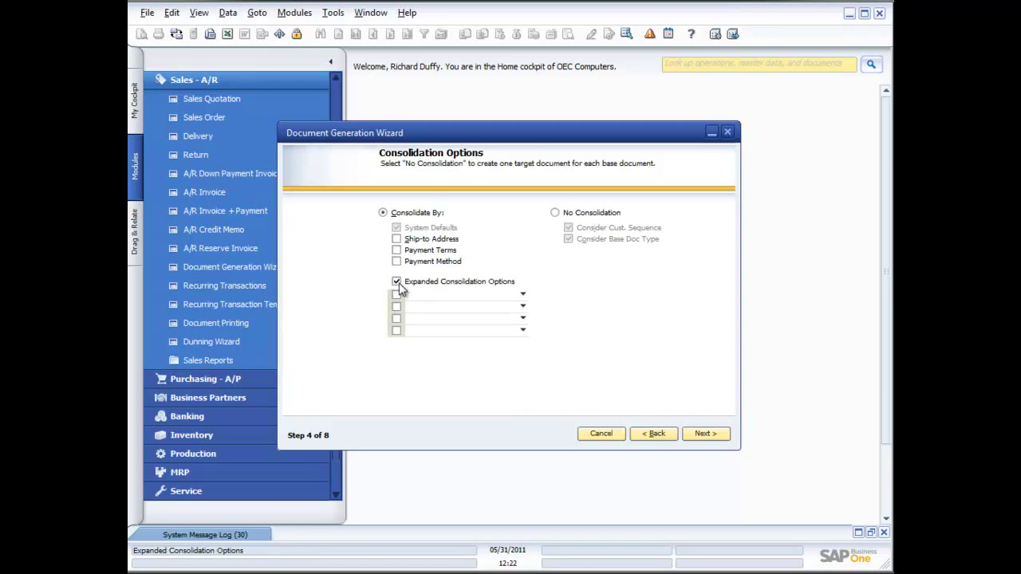
{"action": "left_click", "coordinate": [397, 282]}
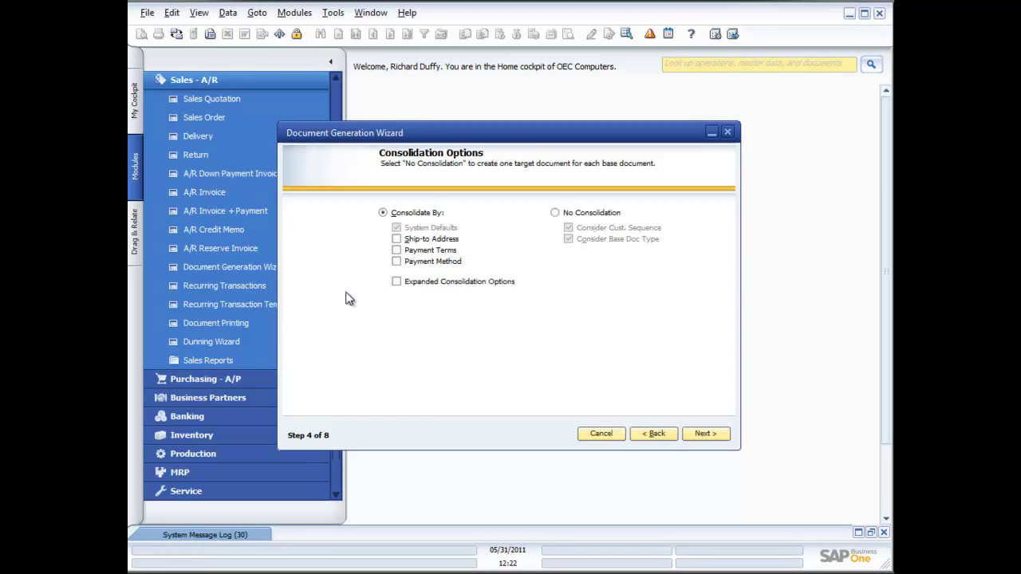
{"action": "left_click", "coordinate": [555, 213]}
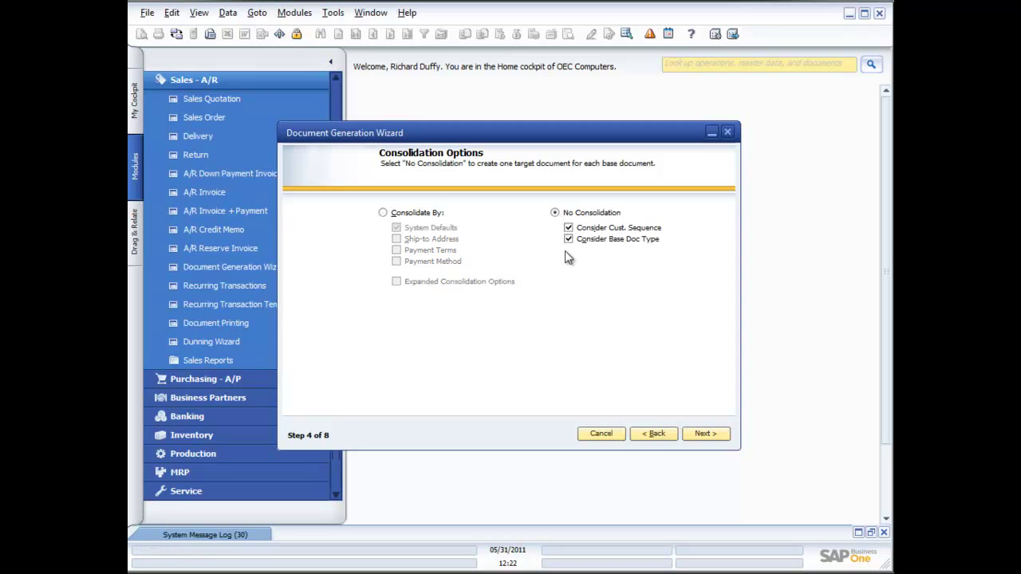
{"action": "left_click", "coordinate": [718, 435]}
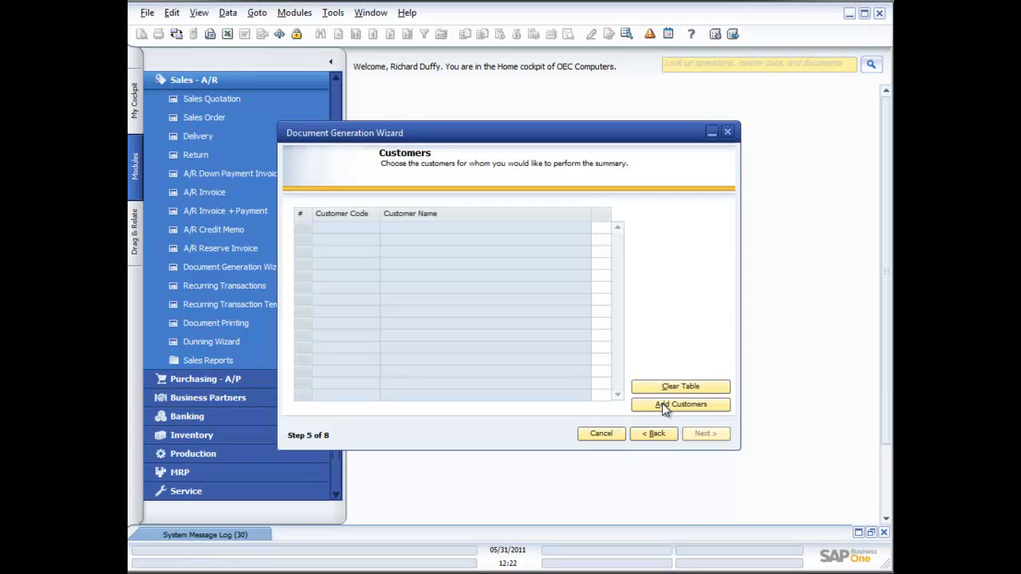
Add the customers of all customer groups without code limits to the run and continue to the messages and alerts settings.
{"action": "left_click", "coordinate": [662, 403]}
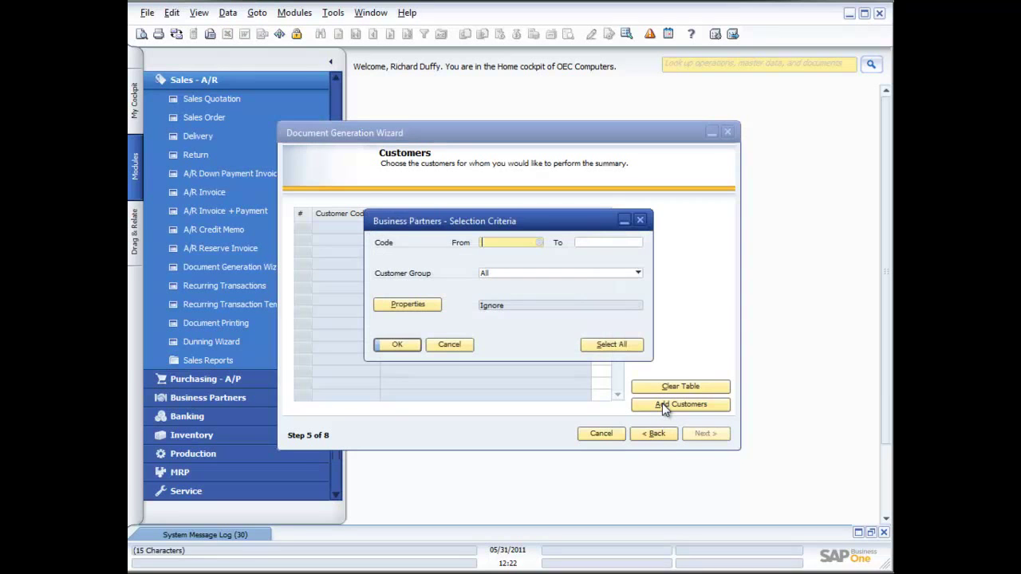
{"action": "left_click", "coordinate": [393, 345]}
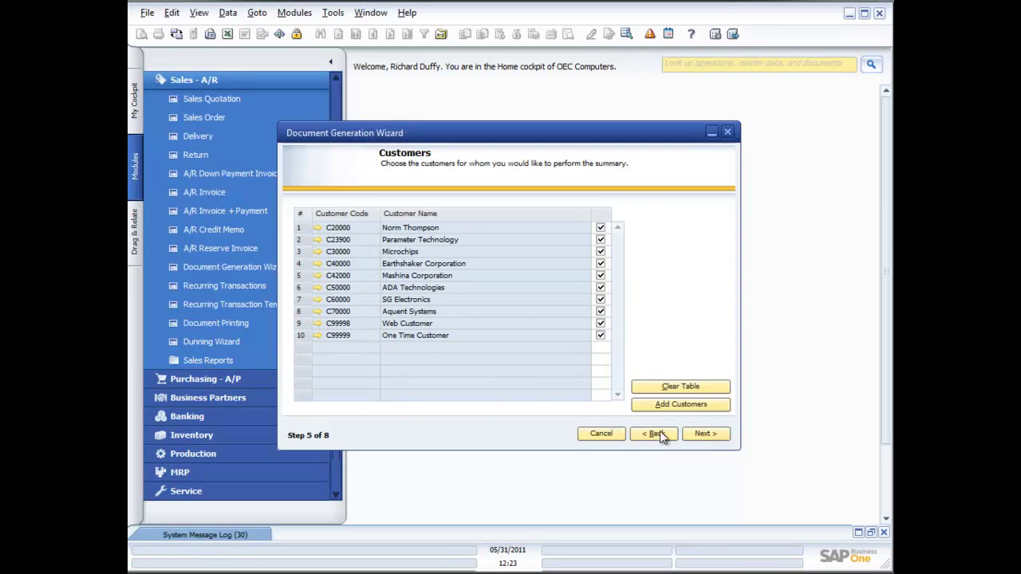
{"action": "left_click", "coordinate": [705, 435]}
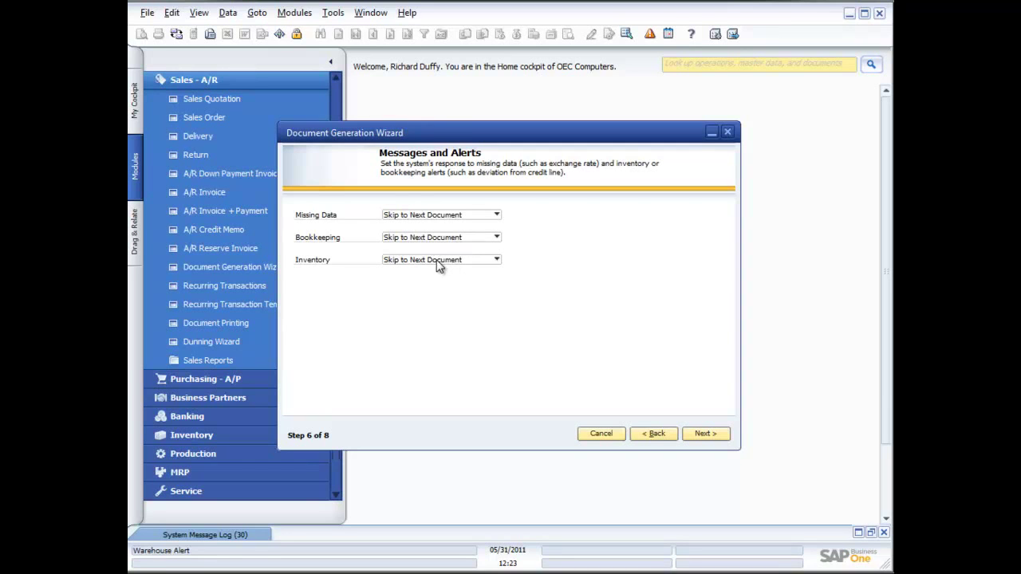
Keep Skip to Next Document as the inventory response, choose Save Parameter Set and Exit, and finish the wizard.
{"action": "left_click", "coordinate": [496, 259]}
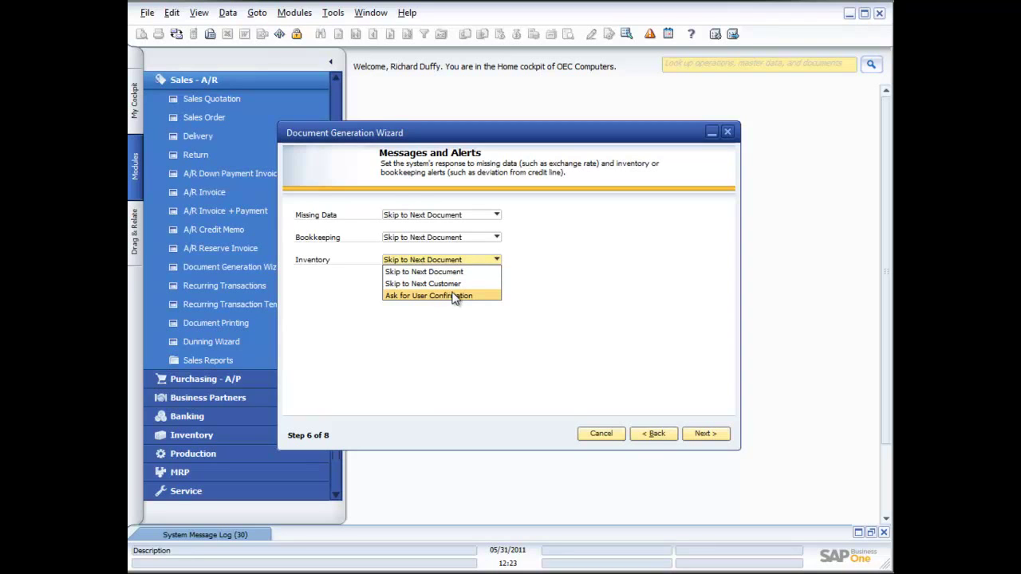
{"action": "left_click", "coordinate": [462, 326]}
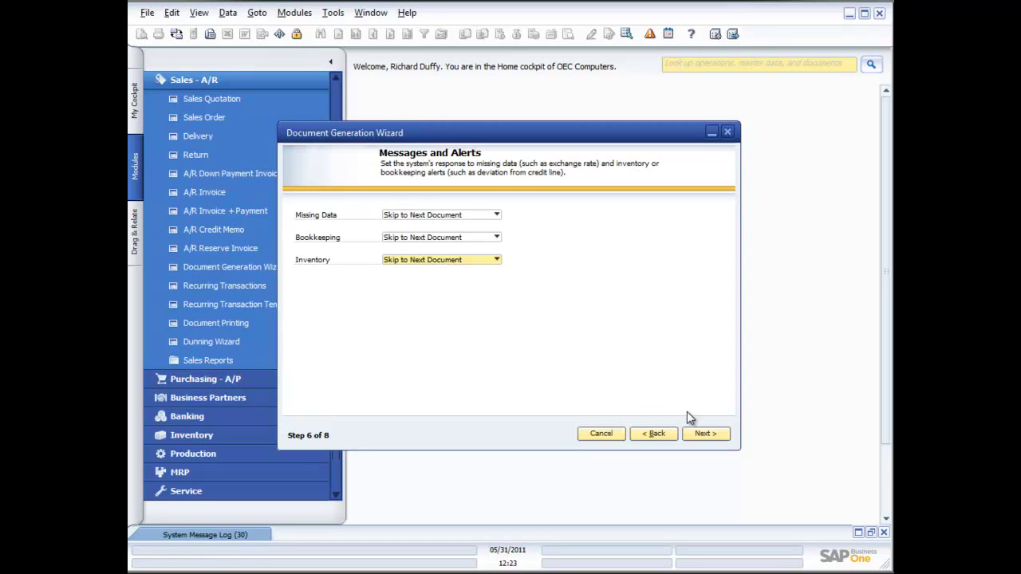
{"action": "left_click", "coordinate": [708, 433]}
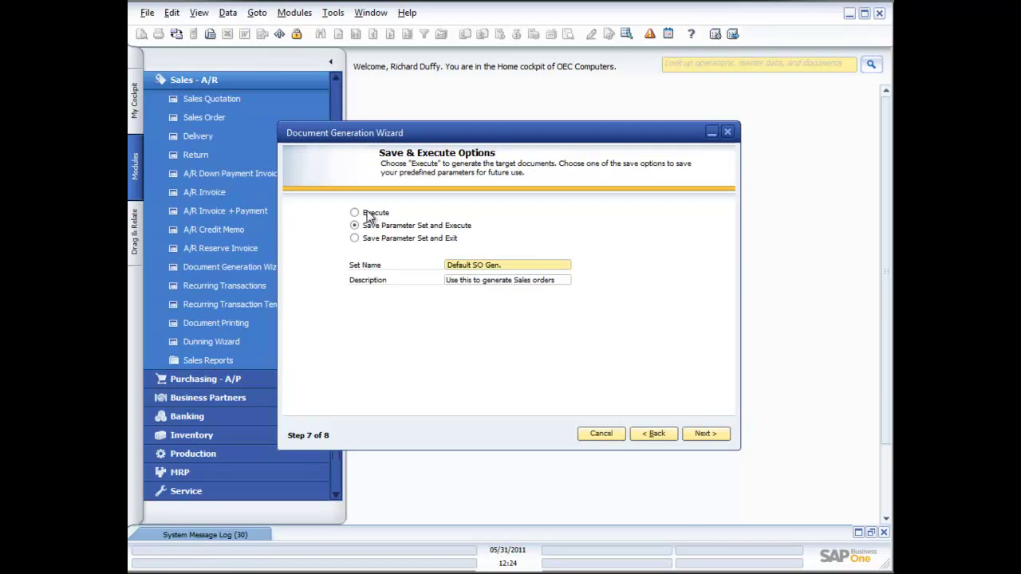
{"action": "left_click", "coordinate": [355, 237]}
{"action": "left_click", "coordinate": [709, 434]}
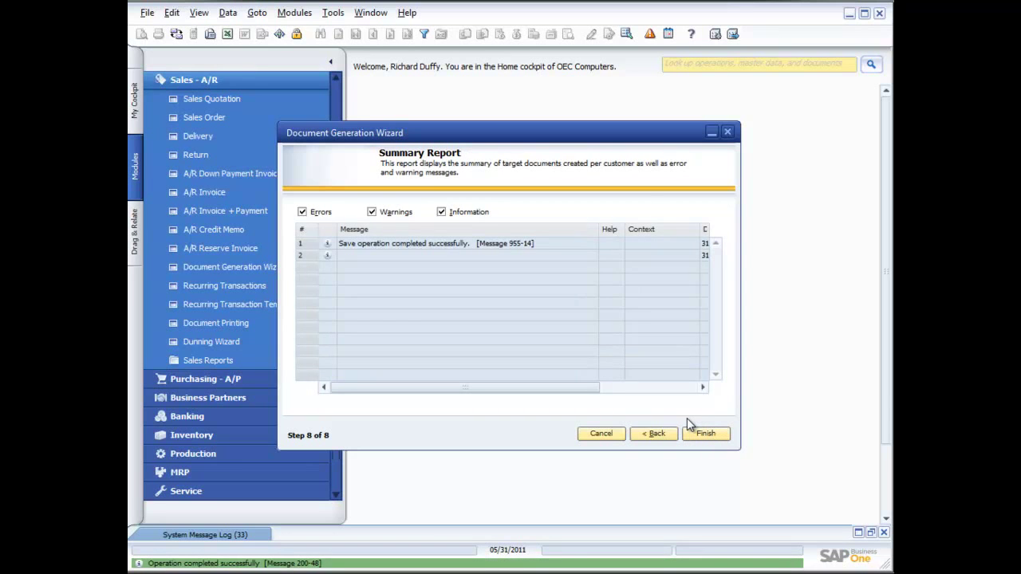
{"action": "left_click", "coordinate": [706, 435]}
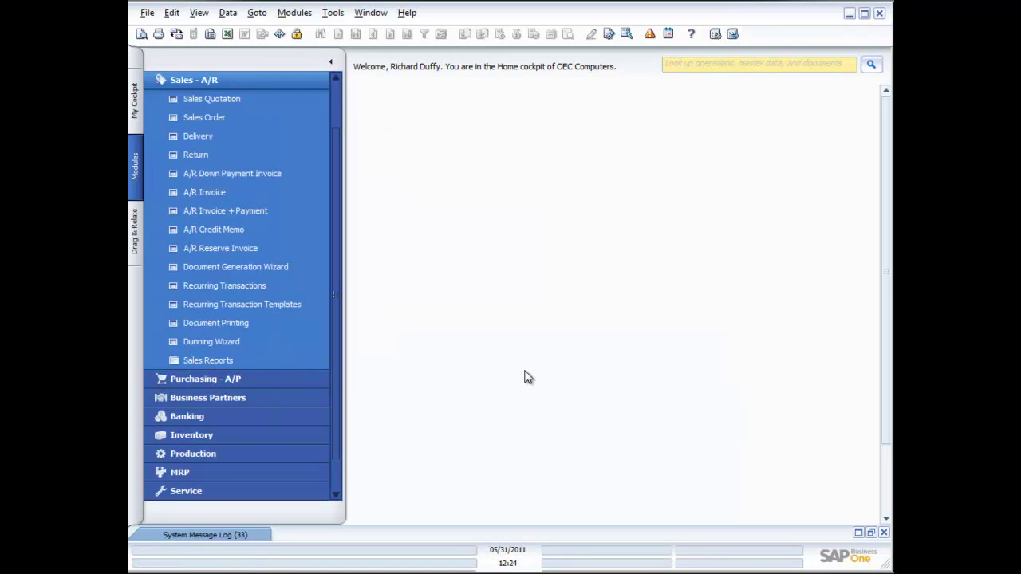
Restart the Document Generation Wizard with the existing set "Default SO Gen.", review its settings up to the Execute option, and cancel.
{"action": "left_click", "coordinate": [263, 271]}
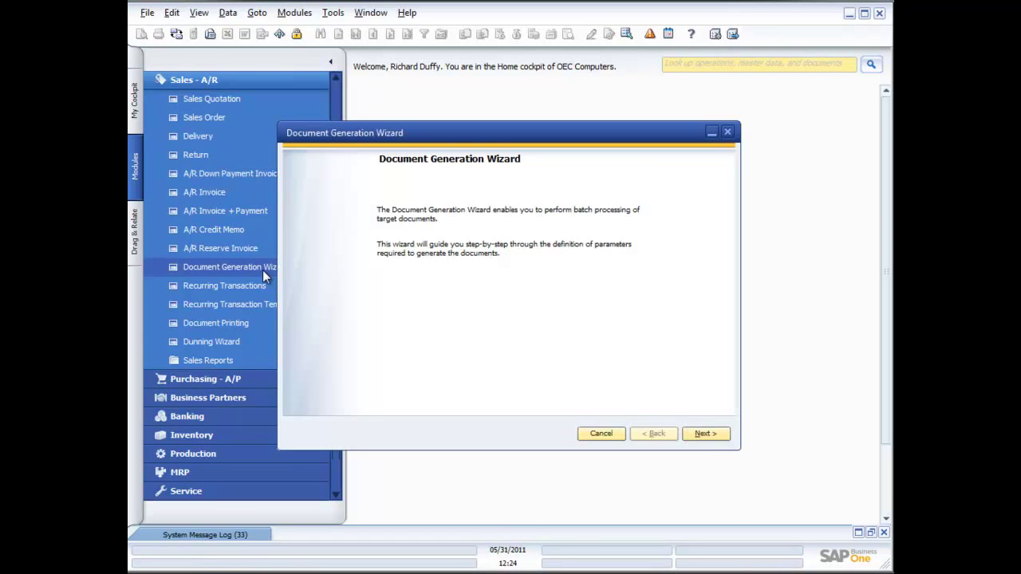
{"action": "left_click", "coordinate": [712, 437]}
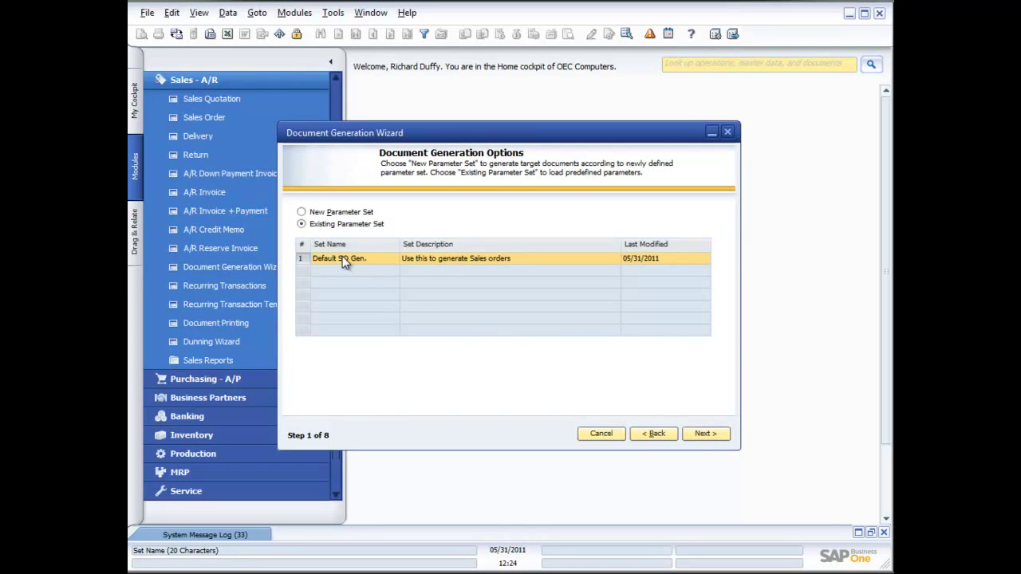
{"action": "left_click", "coordinate": [705, 434]}
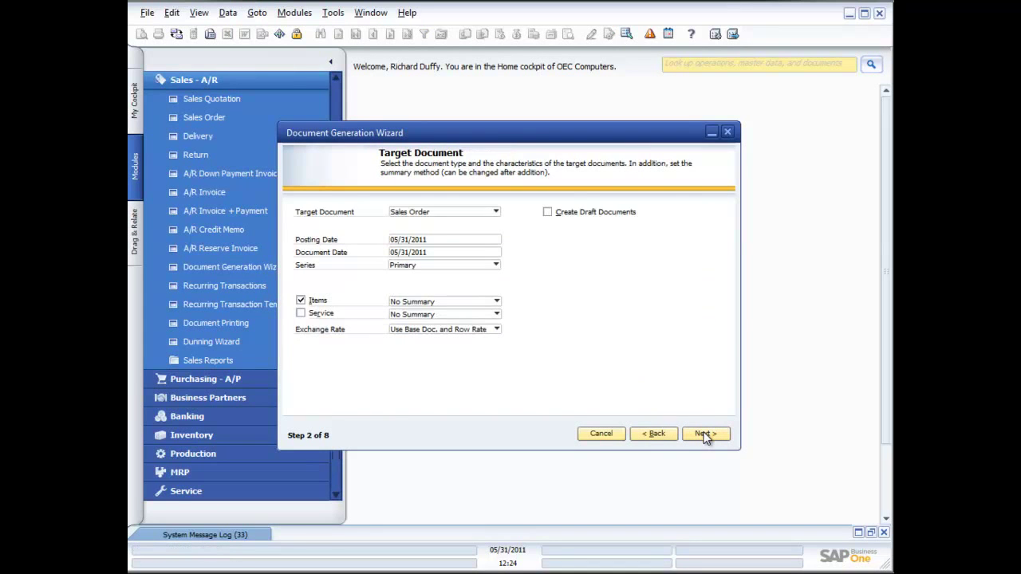
{"action": "left_click", "coordinate": [705, 435]}
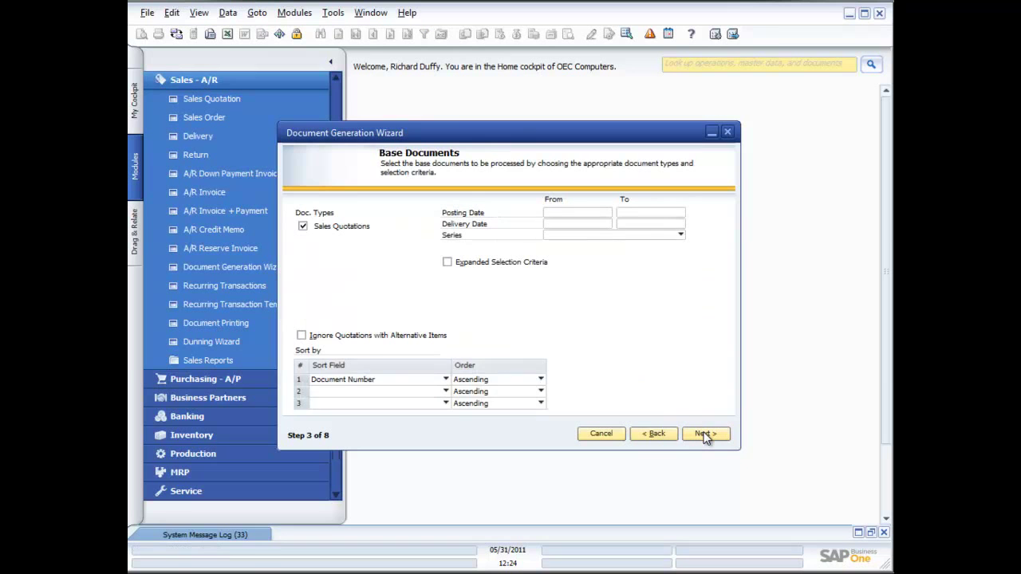
{"action": "left_click", "coordinate": [705, 435]}
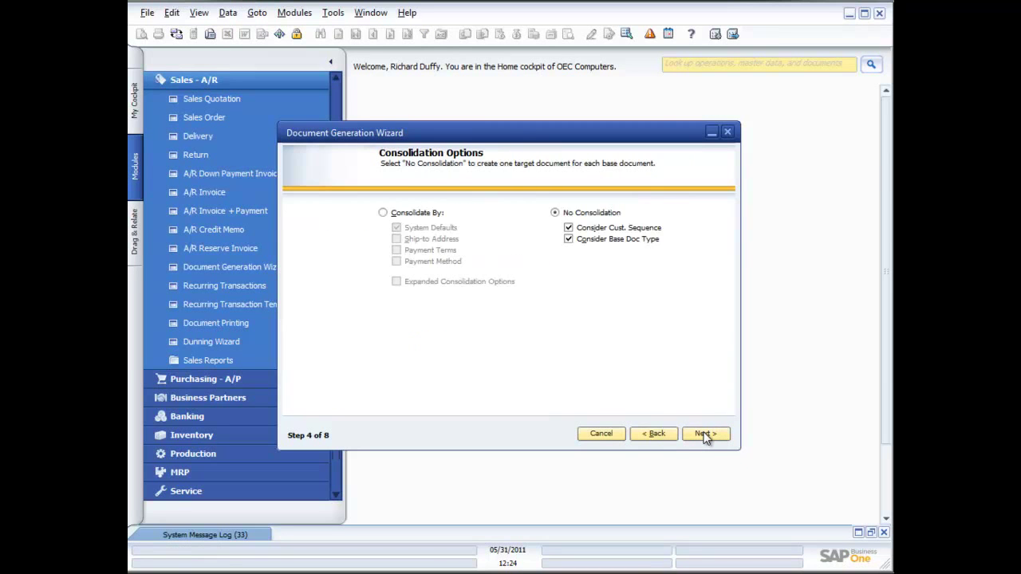
{"action": "left_click", "coordinate": [705, 435]}
{"action": "left_click", "coordinate": [705, 434]}
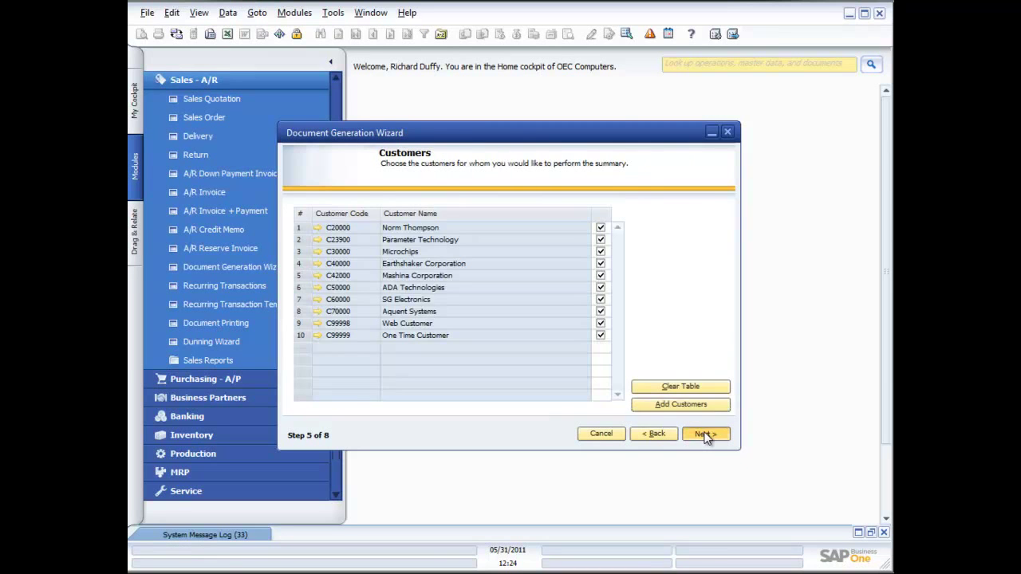
{"action": "left_click", "coordinate": [705, 434]}
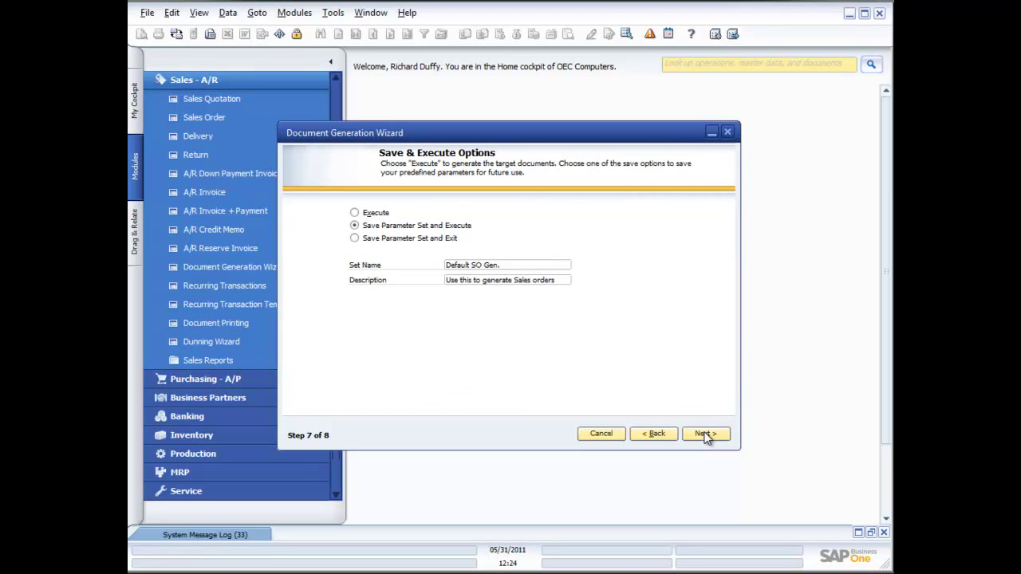
{"action": "left_click", "coordinate": [355, 214]}
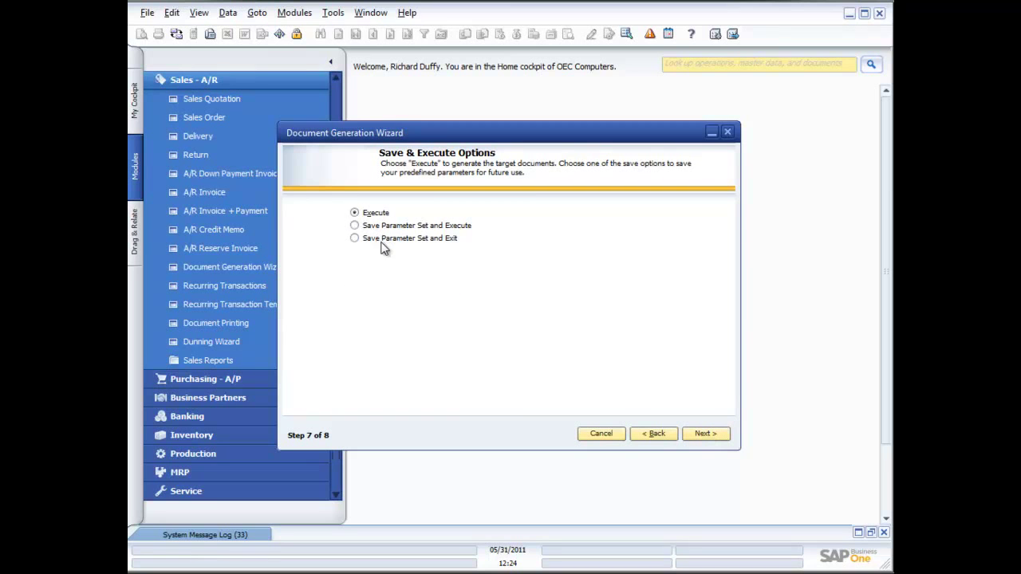
{"action": "left_click", "coordinate": [602, 435]}
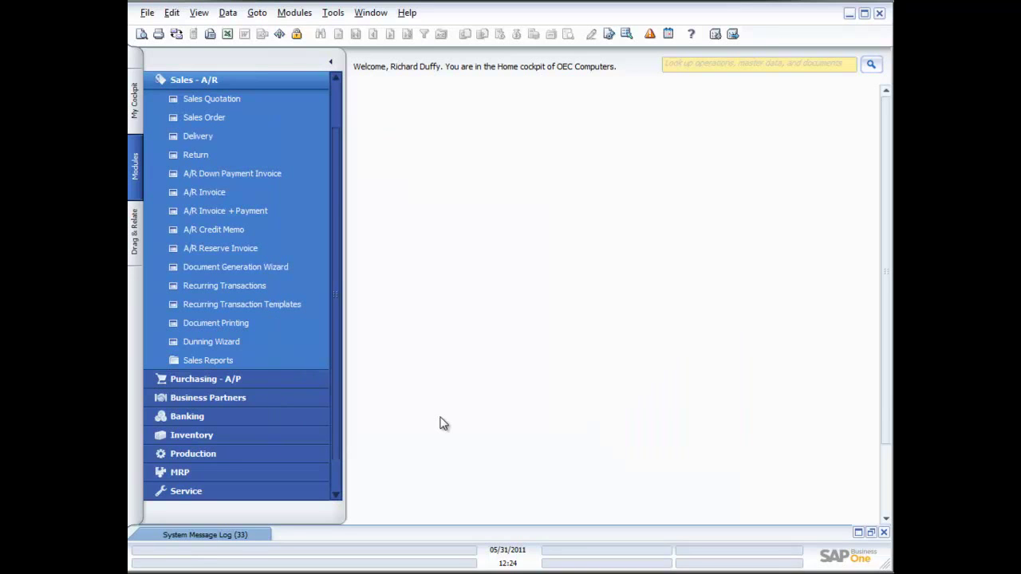
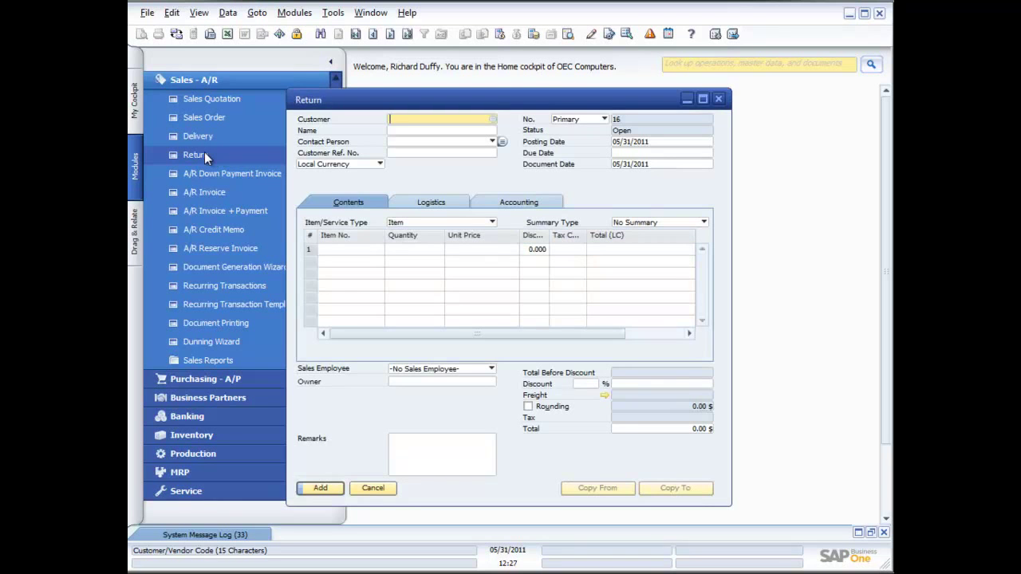
Select Earthshaker Corporation in the new return, view the deliveries available for copying, and cancel the return.
{"action": "left_click", "coordinate": [494, 119]}
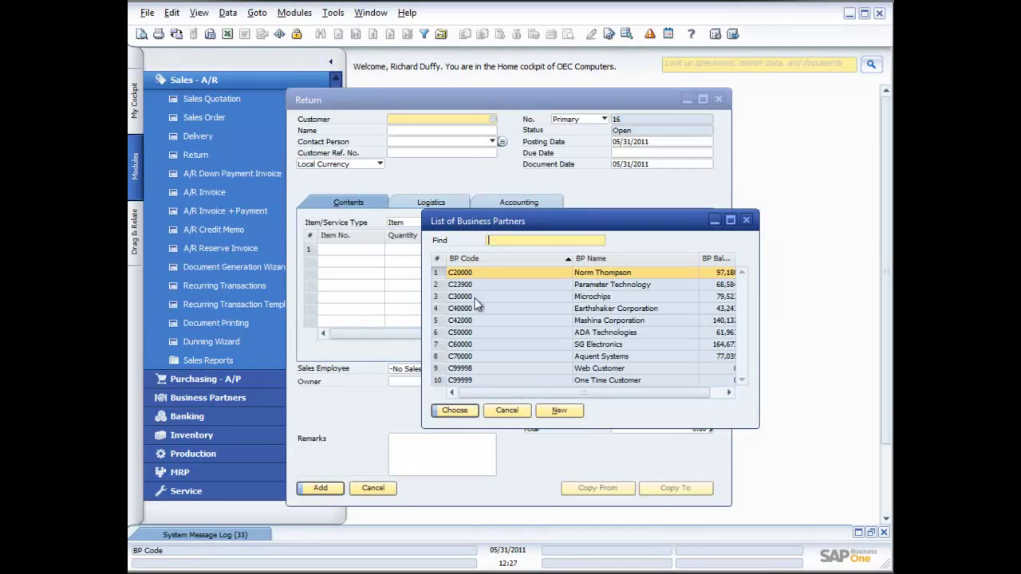
{"action": "double_click", "coordinate": [488, 309]}
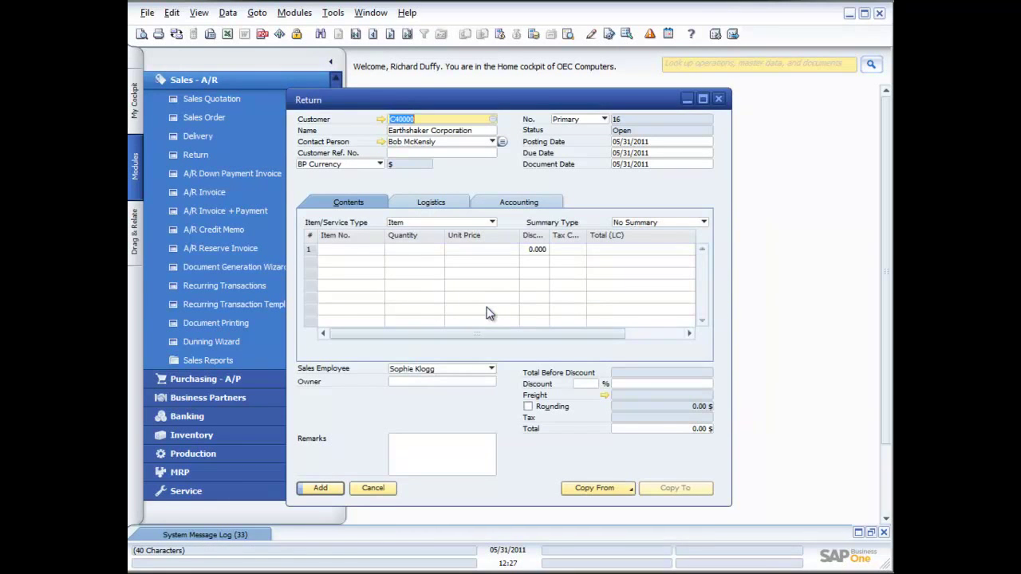
{"action": "left_click", "coordinate": [627, 489]}
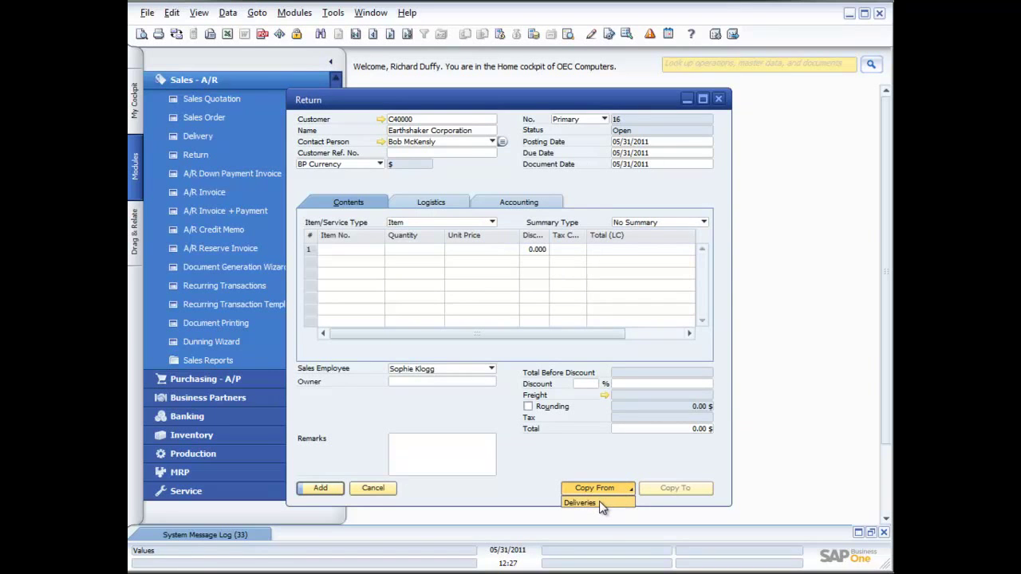
{"action": "left_click", "coordinate": [599, 501]}
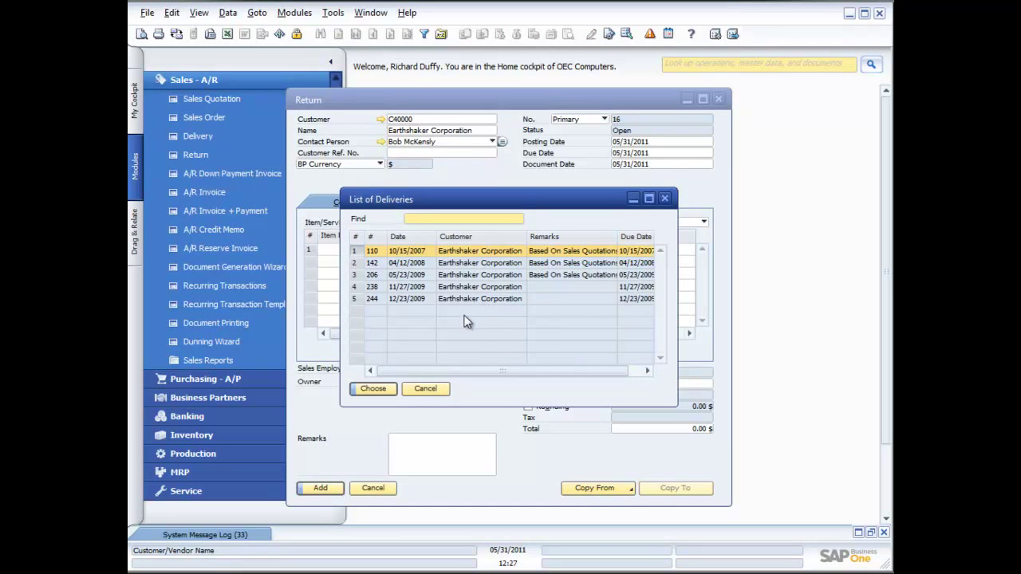
{"action": "left_click", "coordinate": [436, 390]}
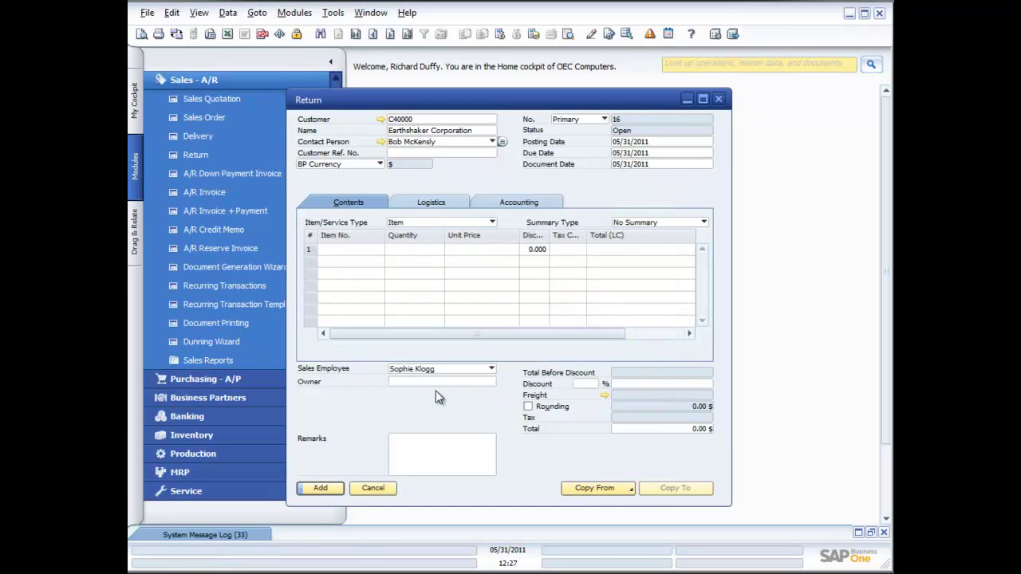
{"action": "left_click", "coordinate": [380, 490]}
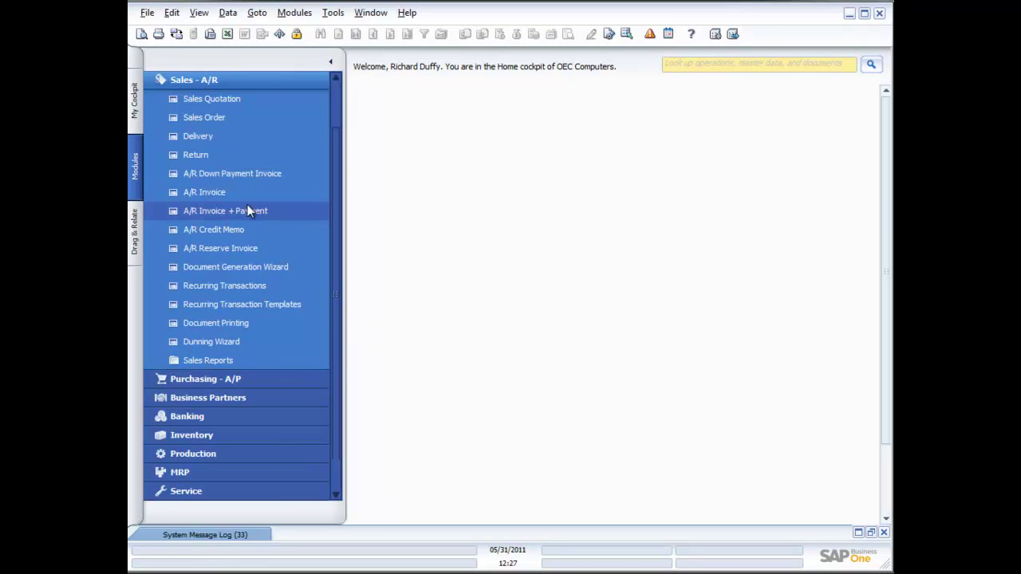
Start a new A/R credit memo for the customer Earthshaker Corporation.
{"action": "left_click", "coordinate": [213, 229]}
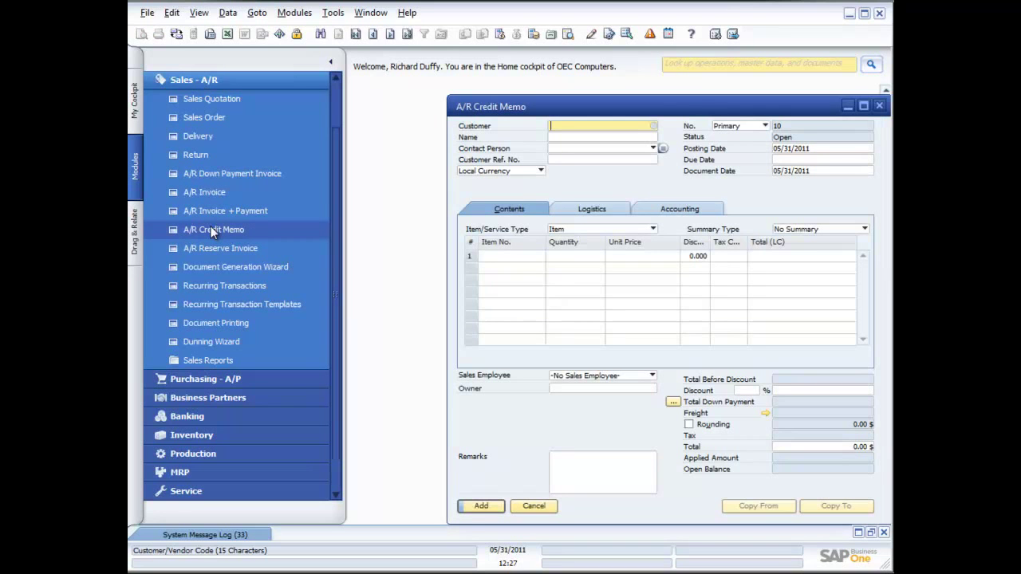
{"action": "left_click_drag", "start_coordinate": [604, 107], "coordinate": [549, 98]}
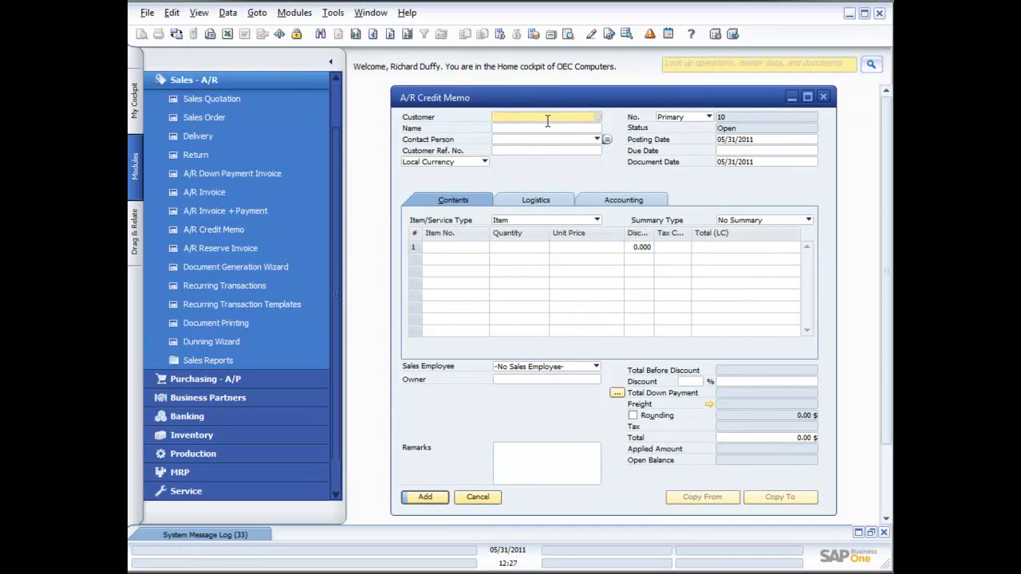
{"action": "left_click", "coordinate": [597, 117]}
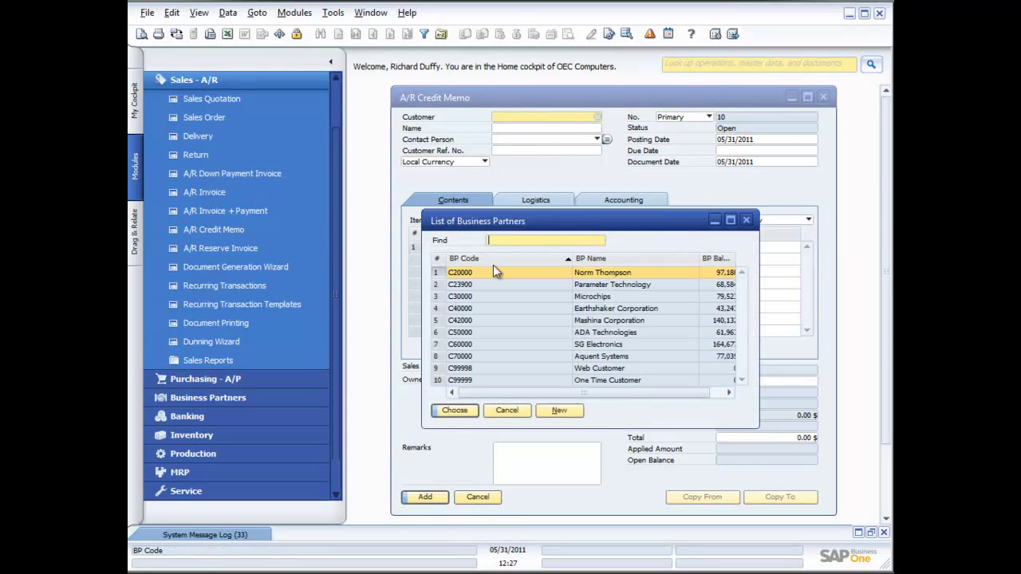
{"action": "double_click", "coordinate": [560, 309]}
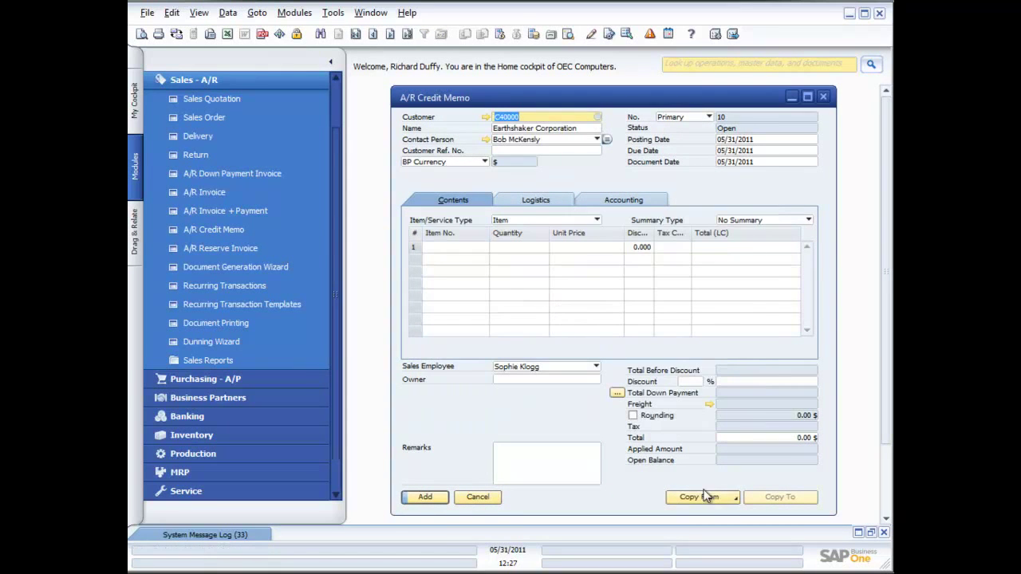
Copy all data from Earthshaker Corporation's A/R invoice dated 05/31/2011 into the credit memo, using the current exchange rate option.
{"action": "left_click", "coordinate": [729, 496]}
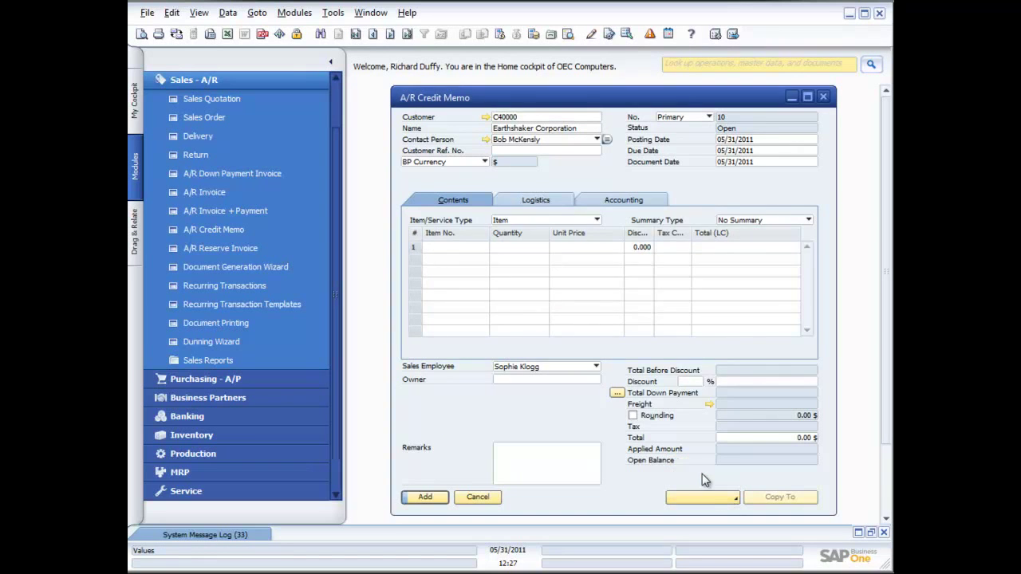
{"action": "left_click", "coordinate": [702, 474]}
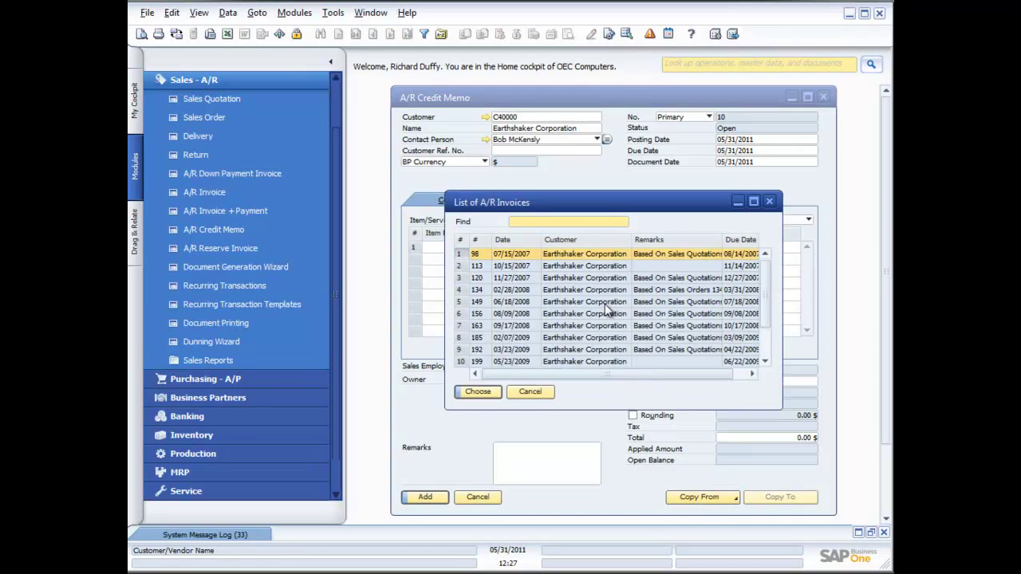
{"action": "left_click", "coordinate": [520, 240]}
{"action": "left_click", "coordinate": [520, 240]}
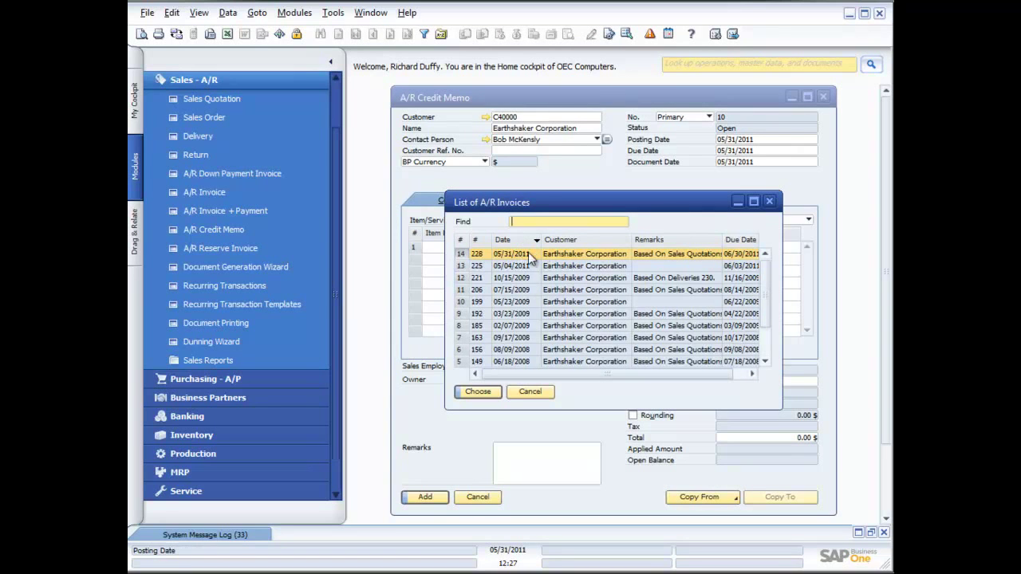
{"action": "double_click", "coordinate": [528, 254]}
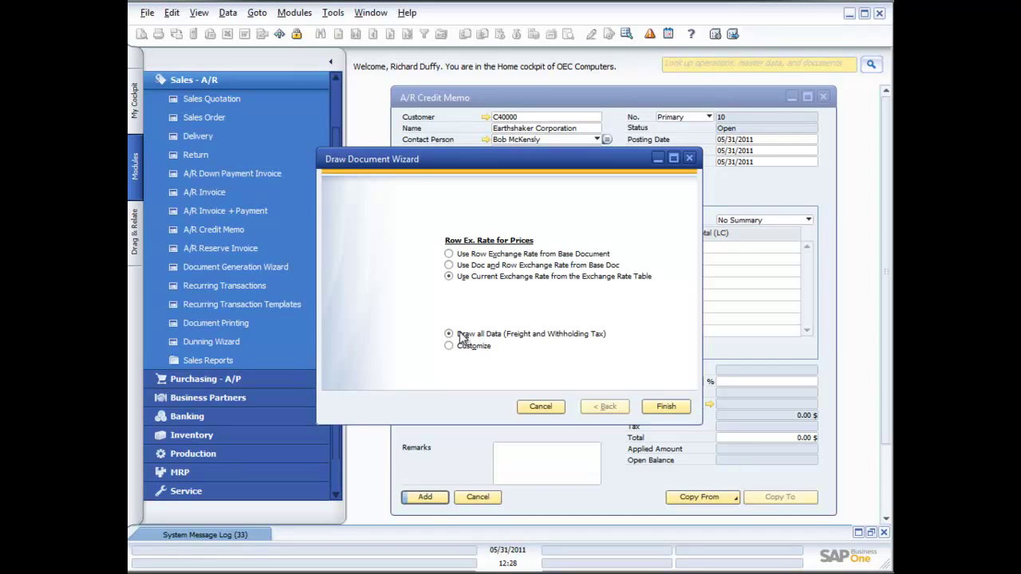
{"action": "left_click", "coordinate": [666, 407]}
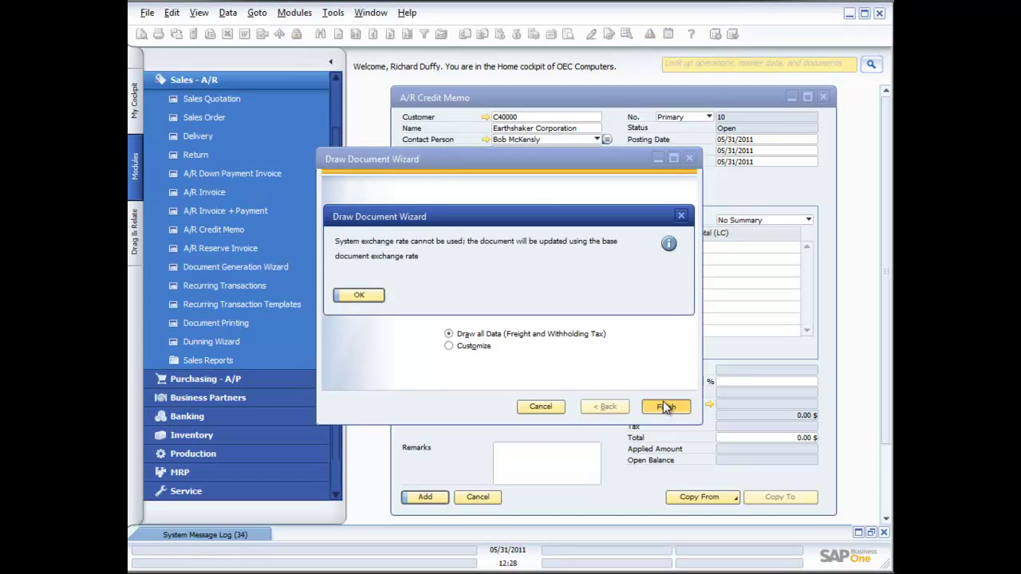
{"action": "left_click", "coordinate": [378, 296]}
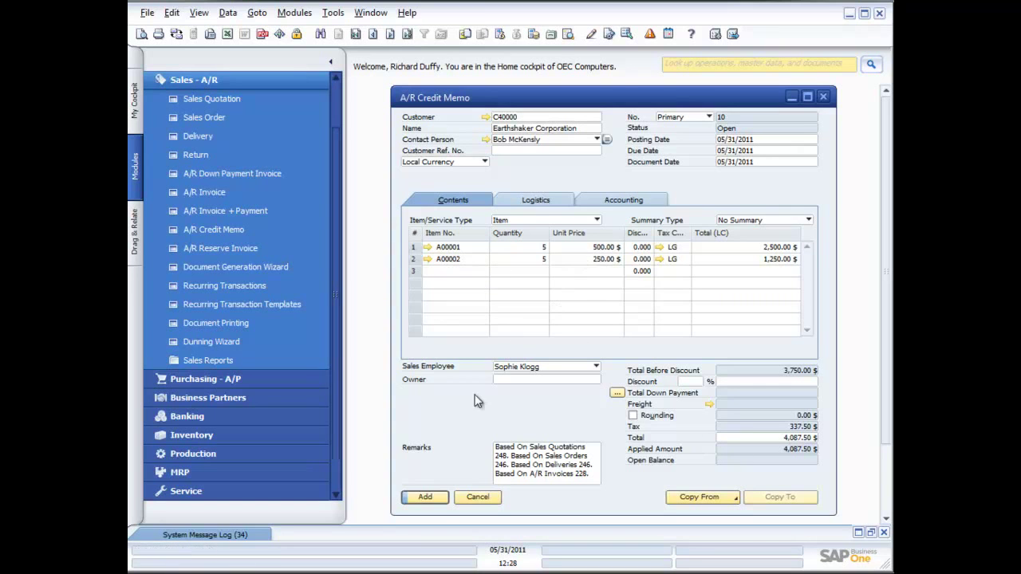
Add the A/R credit memo, accept that it cannot be changed, and close the form.
{"action": "left_click", "coordinate": [426, 498]}
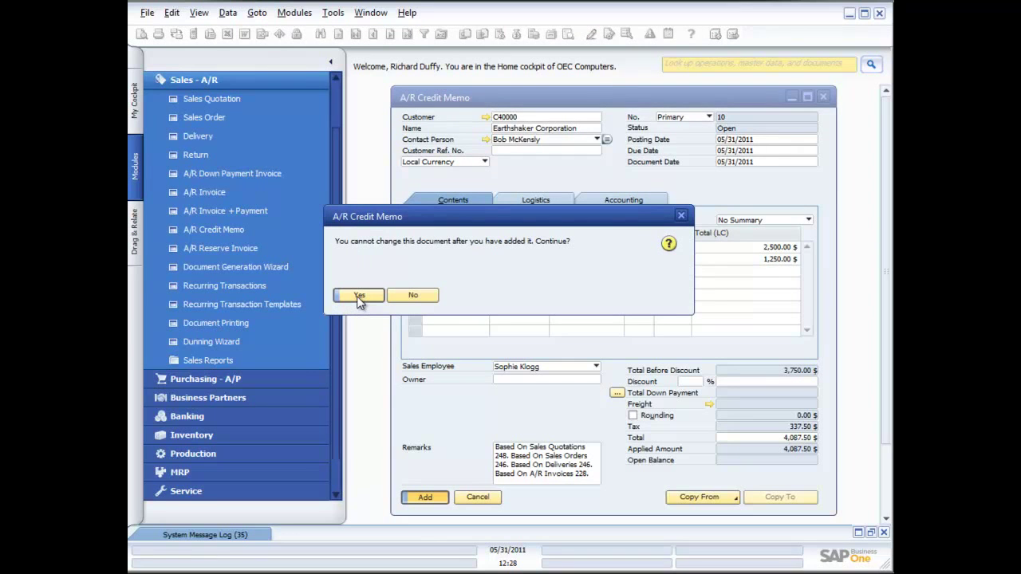
{"action": "left_click", "coordinate": [359, 297]}
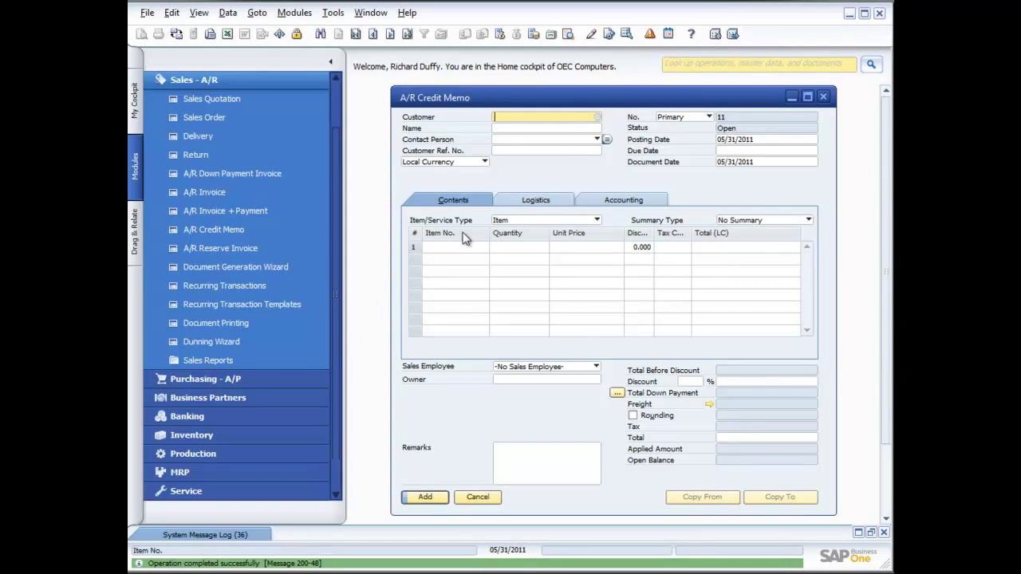
{"action": "left_click", "coordinate": [824, 97]}
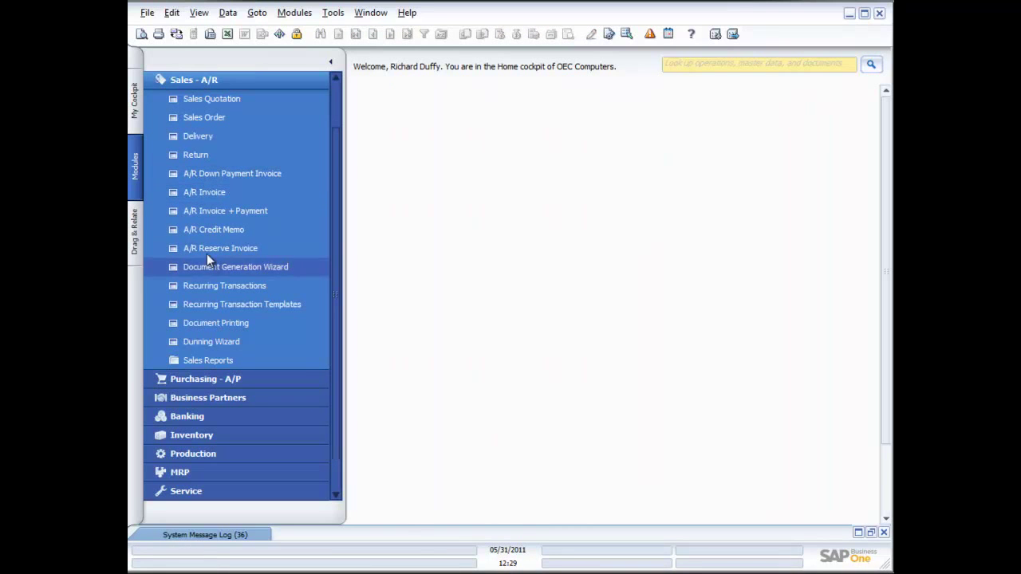
Start a new return for the customer Earthshaker Corporation.
{"action": "left_click", "coordinate": [189, 157]}
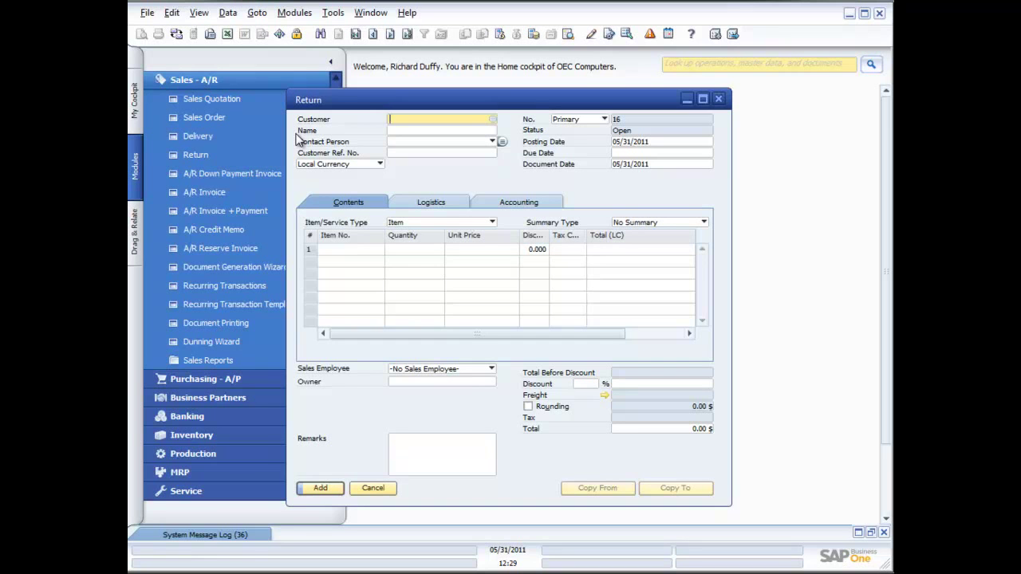
{"action": "left_click", "coordinate": [493, 119]}
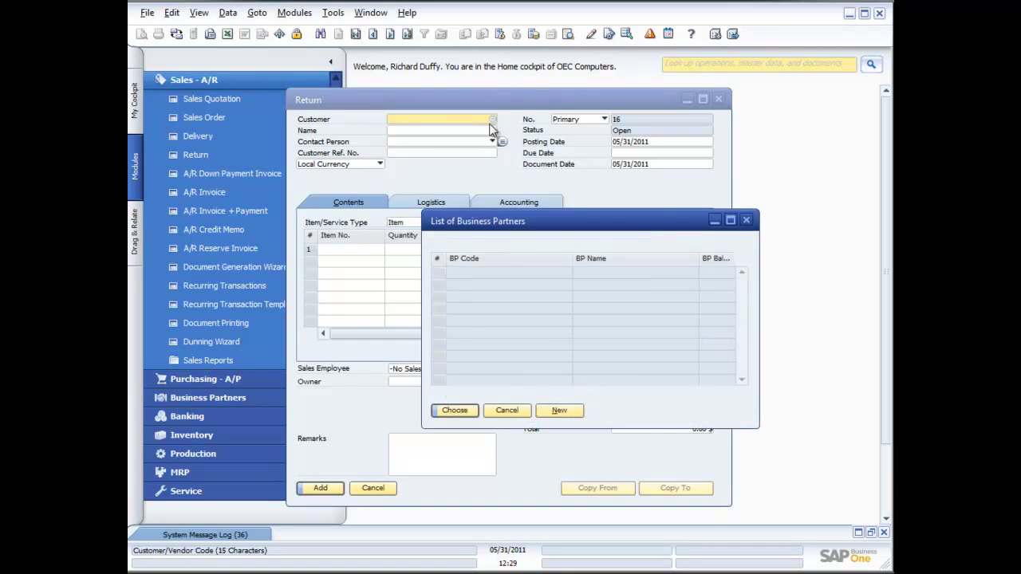
{"action": "double_click", "coordinate": [558, 308]}
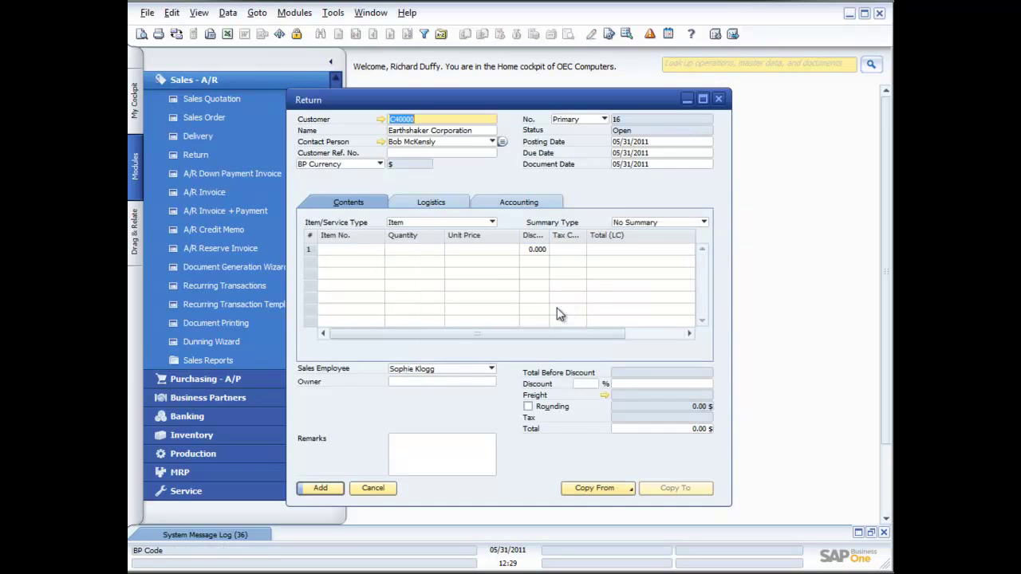
Copy all data from the delivery dated 12/23/2009 into the return, using the current exchange rate option.
{"action": "left_click", "coordinate": [631, 488]}
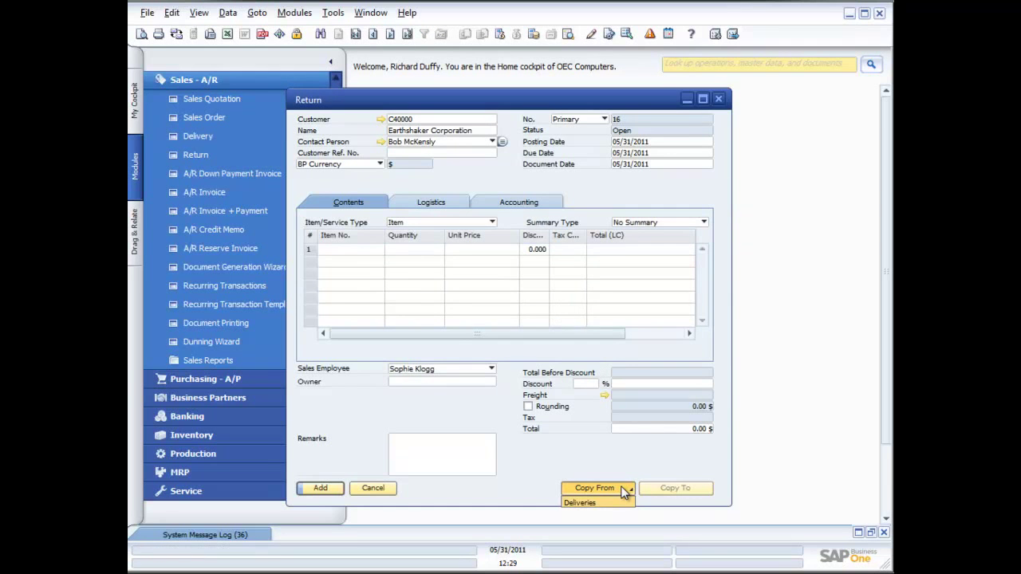
{"action": "left_click", "coordinate": [605, 504]}
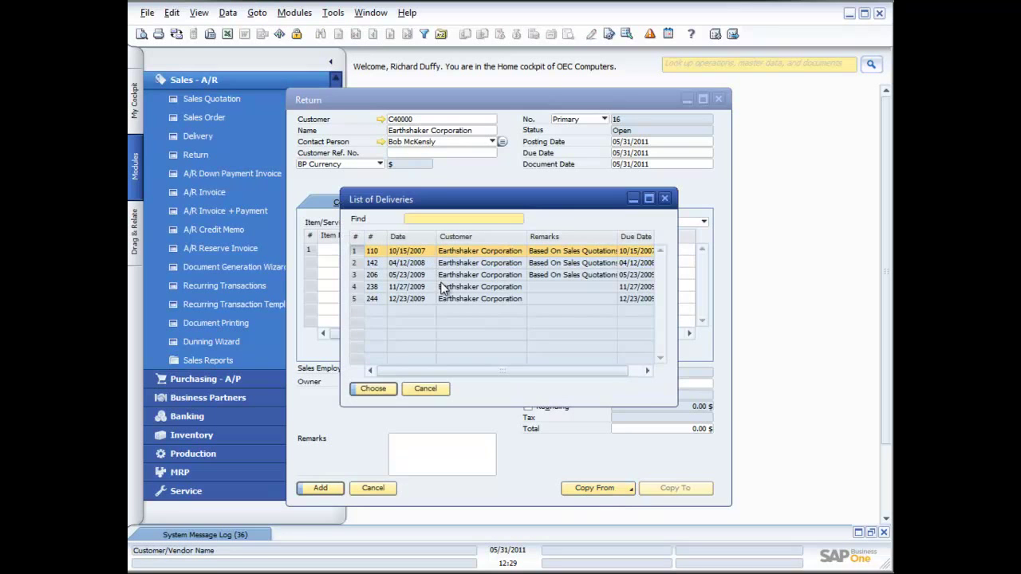
{"action": "double_click", "coordinate": [466, 300]}
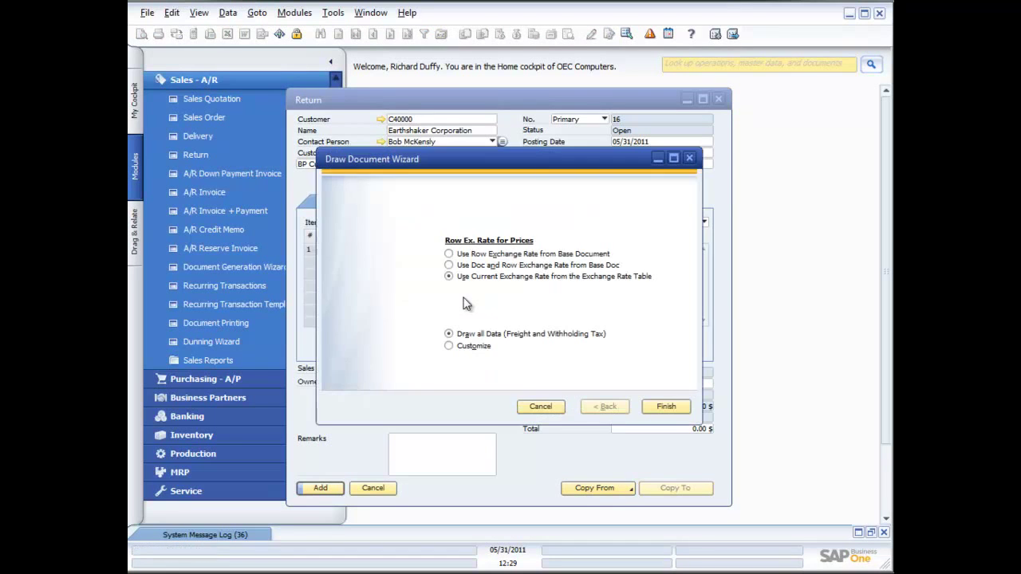
{"action": "left_click", "coordinate": [663, 406]}
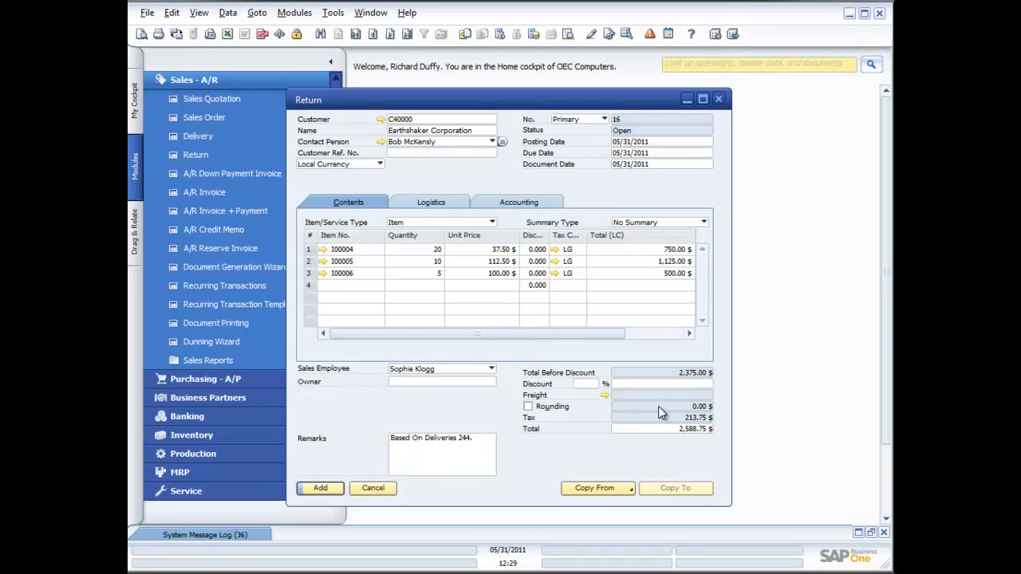
Save the return as a draft and close the empty return form.
{"action": "right_click", "coordinate": [494, 405]}
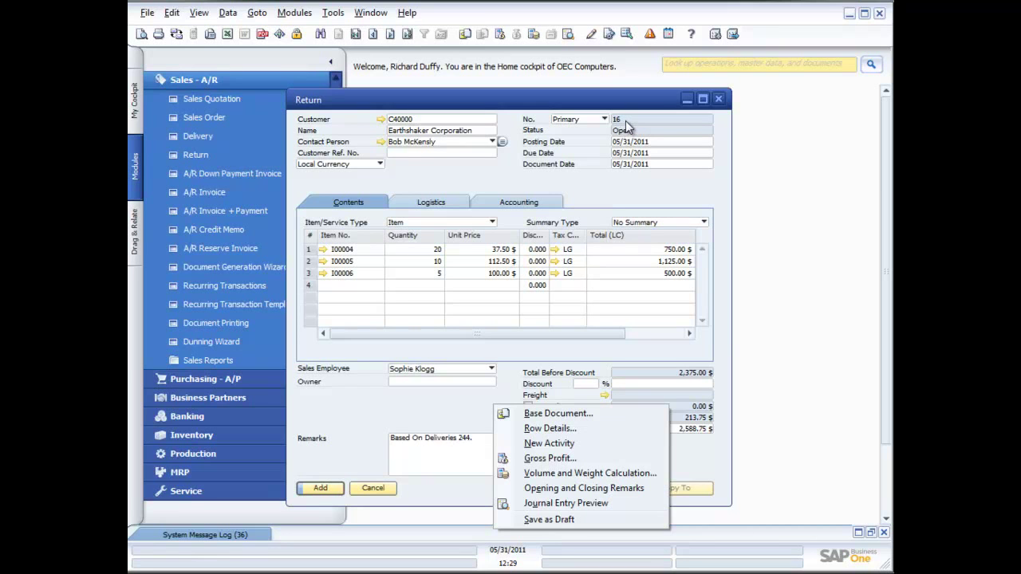
{"action": "left_click", "coordinate": [577, 524]}
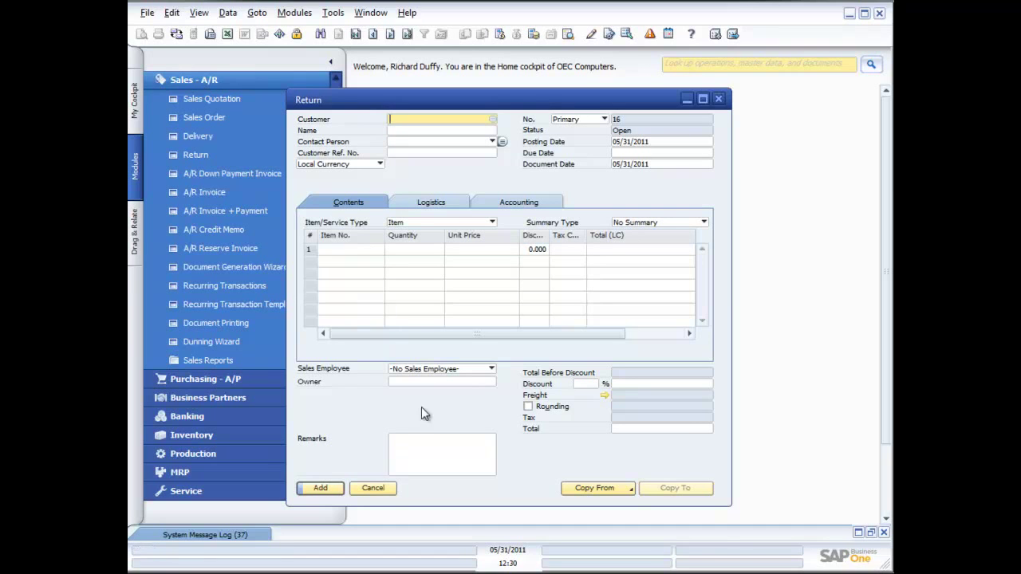
{"action": "left_click", "coordinate": [380, 490]}
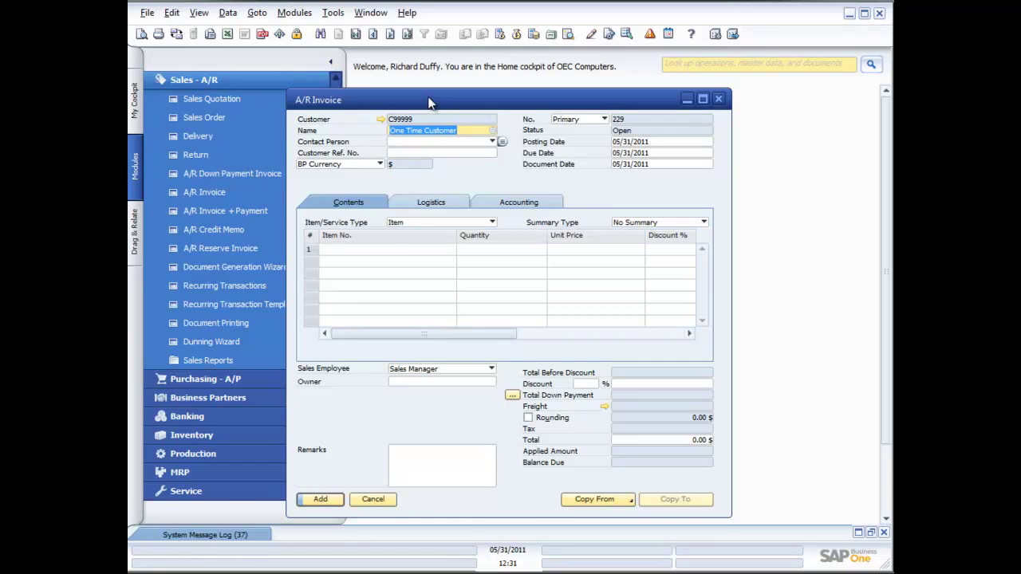
Replace the One Time Customer in the A/R invoice with Earthshaker Corporation and close the invoice without saving.
{"action": "left_click_drag", "start_coordinate": [428, 102], "coordinate": [502, 84]}
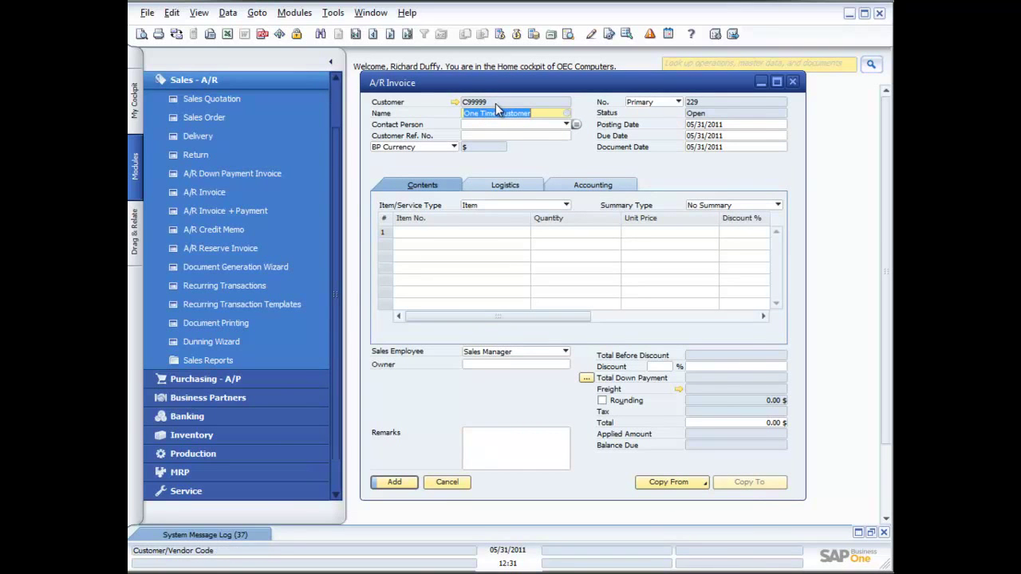
{"action": "left_click", "coordinate": [567, 114]}
{"action": "double_click", "coordinate": [564, 309]}
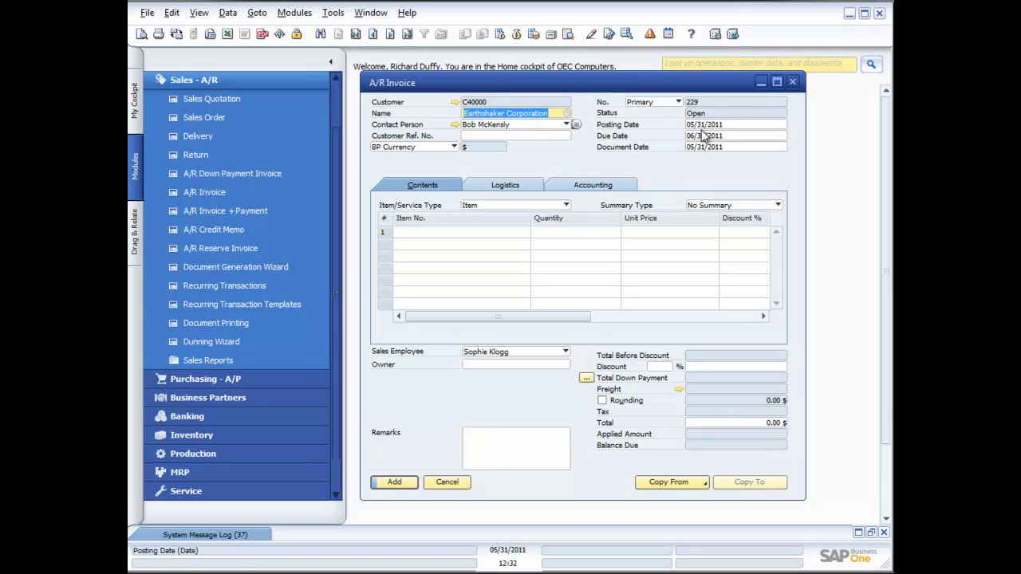
{"action": "left_click", "coordinate": [793, 82]}
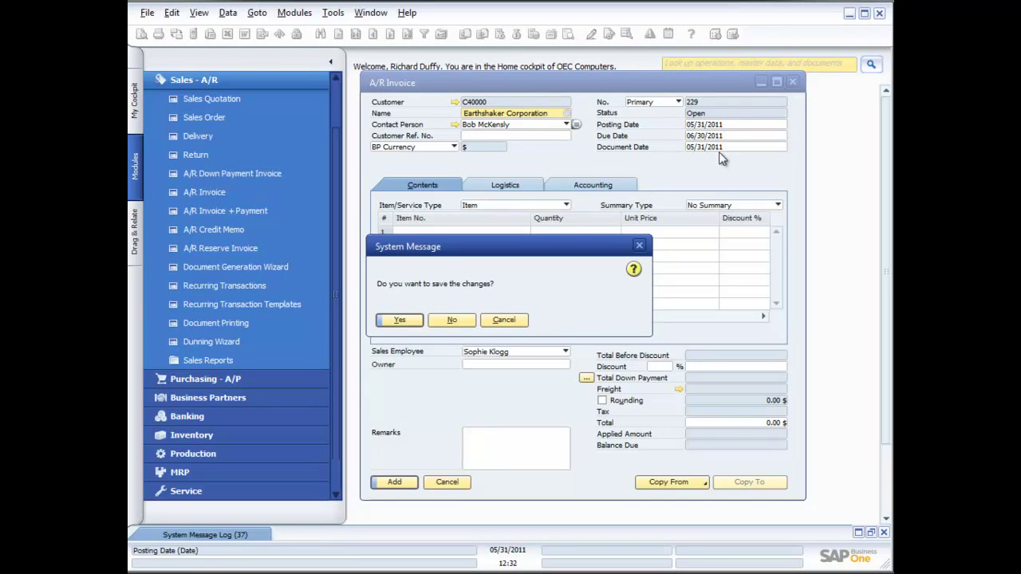
{"action": "left_click", "coordinate": [467, 324]}
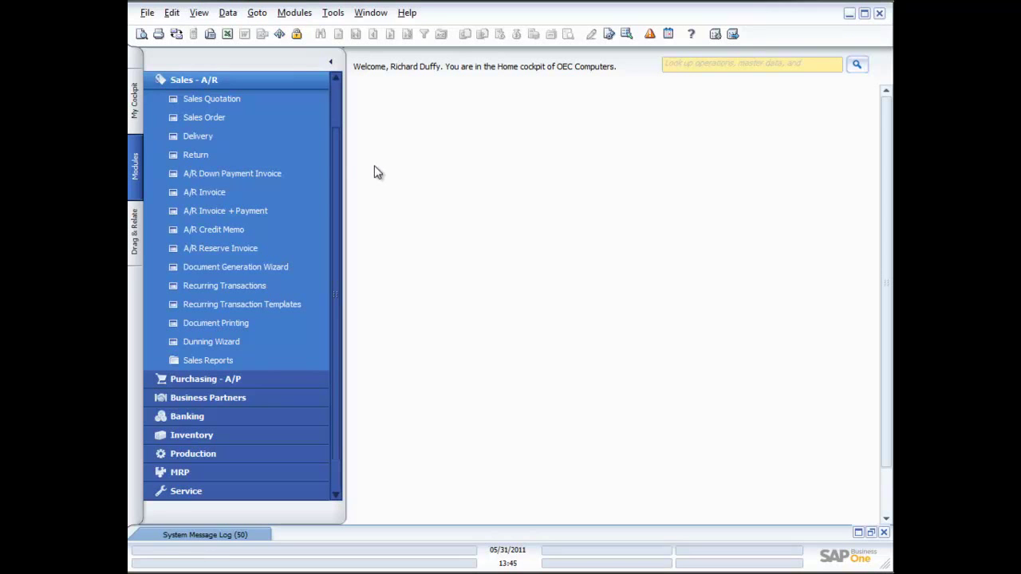
Start a new sales order for the customer Earthshaker Corporation.
{"action": "left_click", "coordinate": [209, 118]}
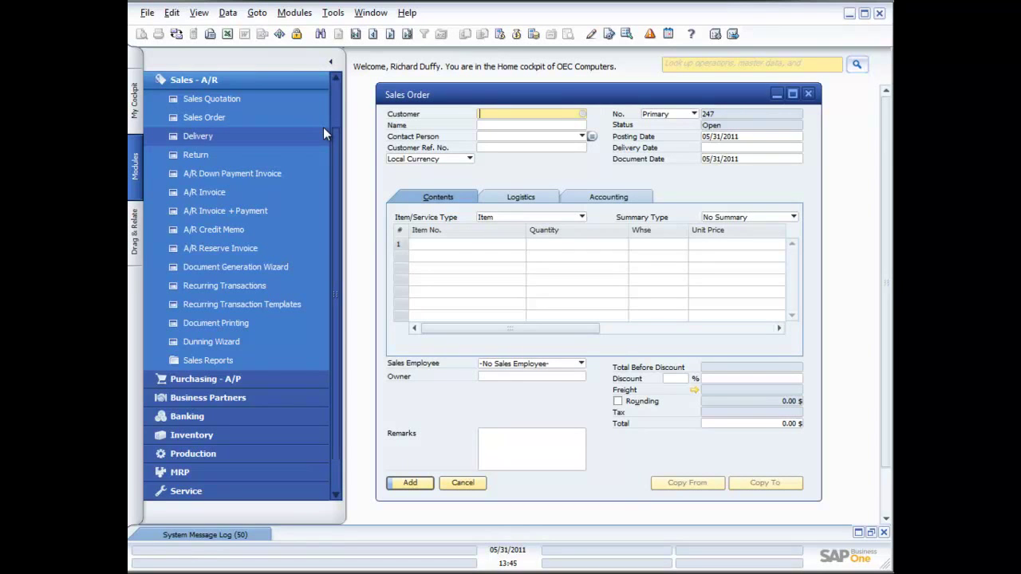
{"action": "left_click", "coordinate": [583, 114]}
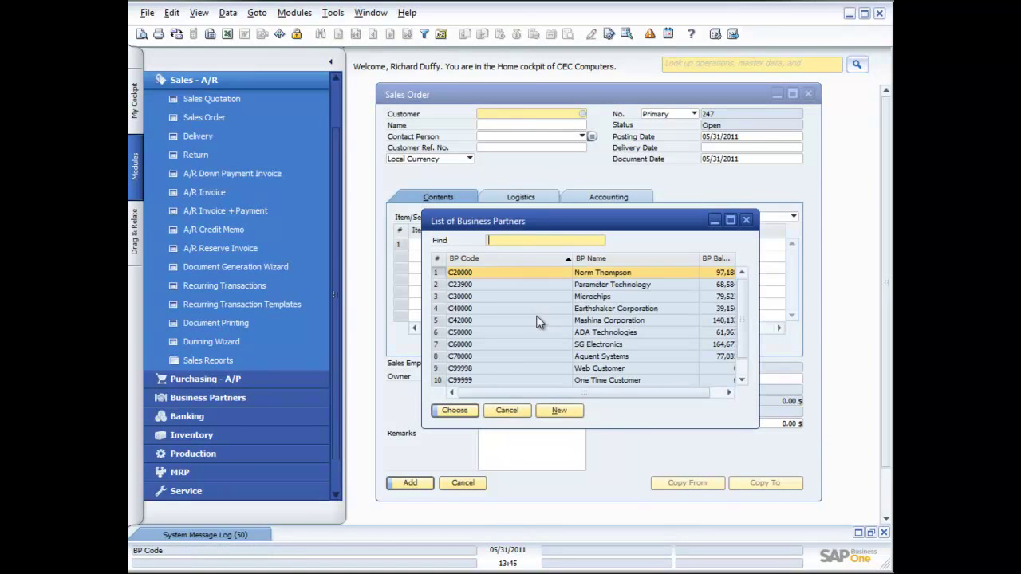
{"action": "double_click", "coordinate": [535, 310]}
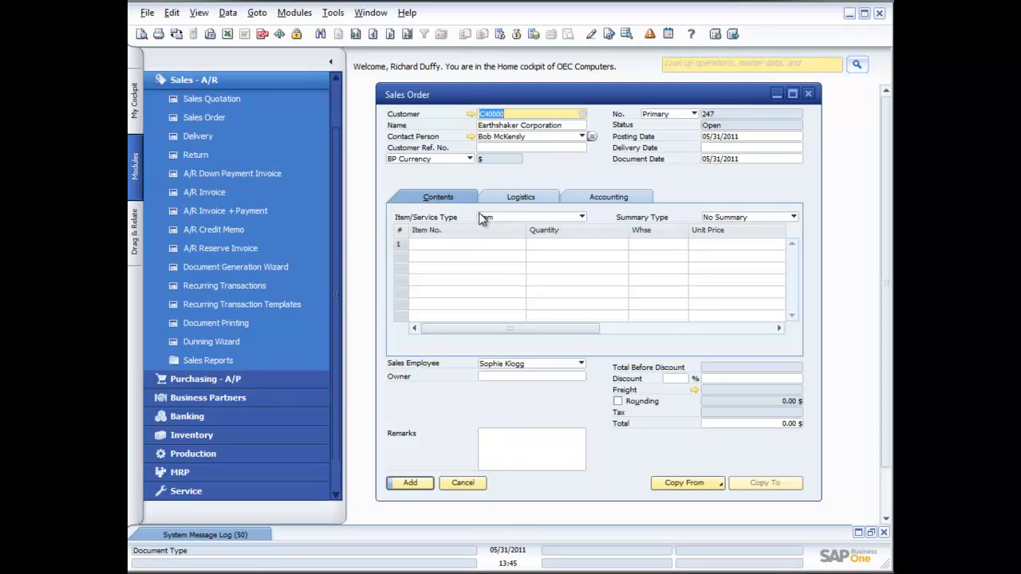
Switch the sales order to the Service type and describe its first row as "Installation of printers on site".
{"action": "left_click", "coordinate": [582, 216]}
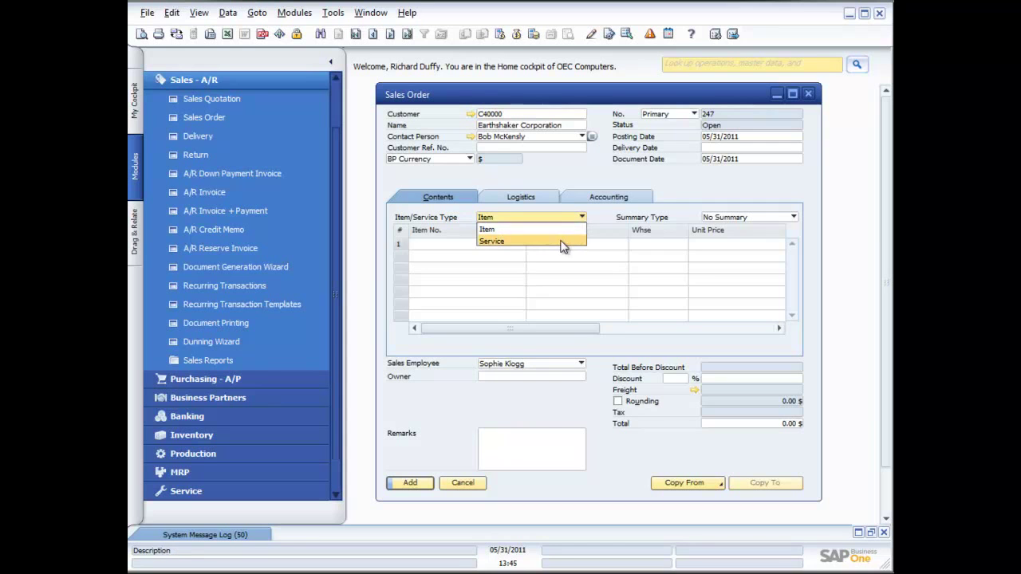
{"action": "left_click", "coordinate": [562, 241]}
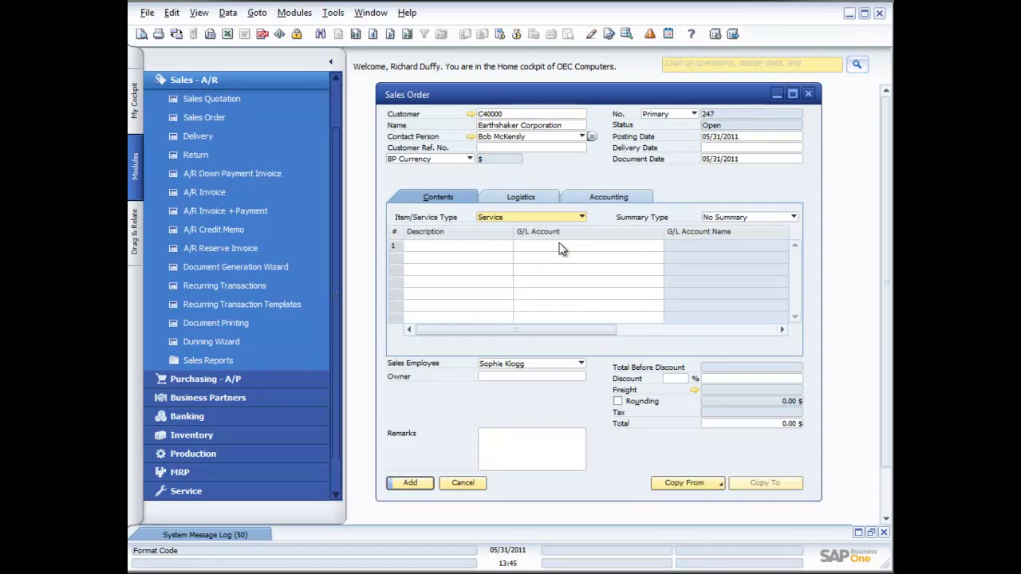
{"action": "left_click", "coordinate": [484, 247]}
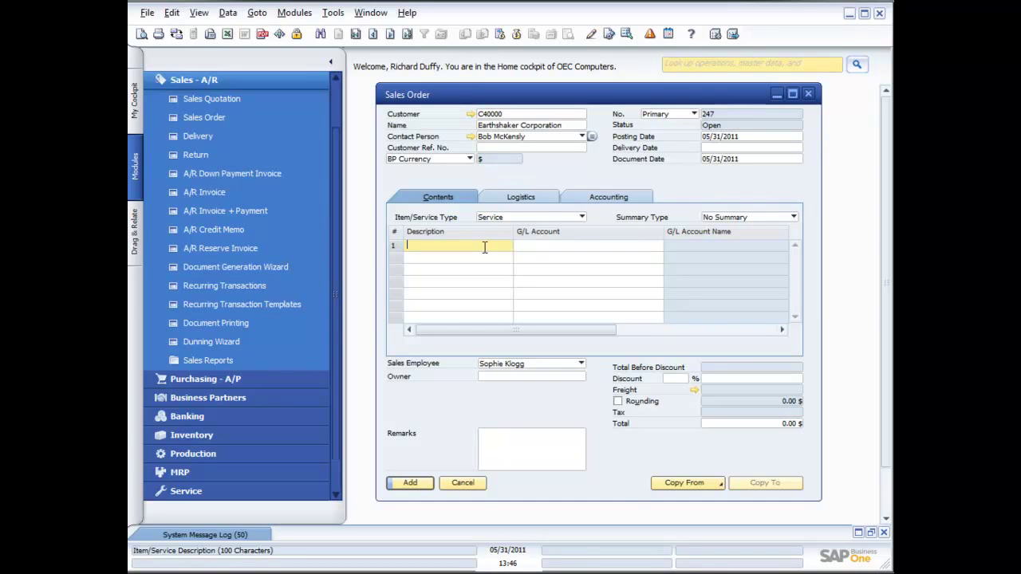
{"action": "type", "text": "Installation of printers on site"}
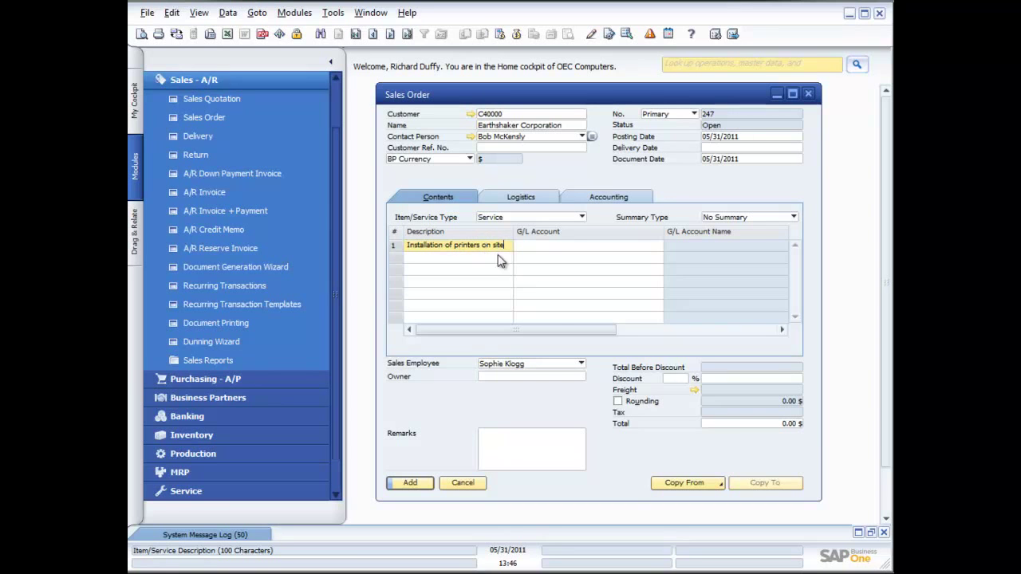
Assign the G/L account Sales Revenues - Domestic (HO, USA, GA) to the printer installation row.
{"action": "left_click", "coordinate": [568, 246]}
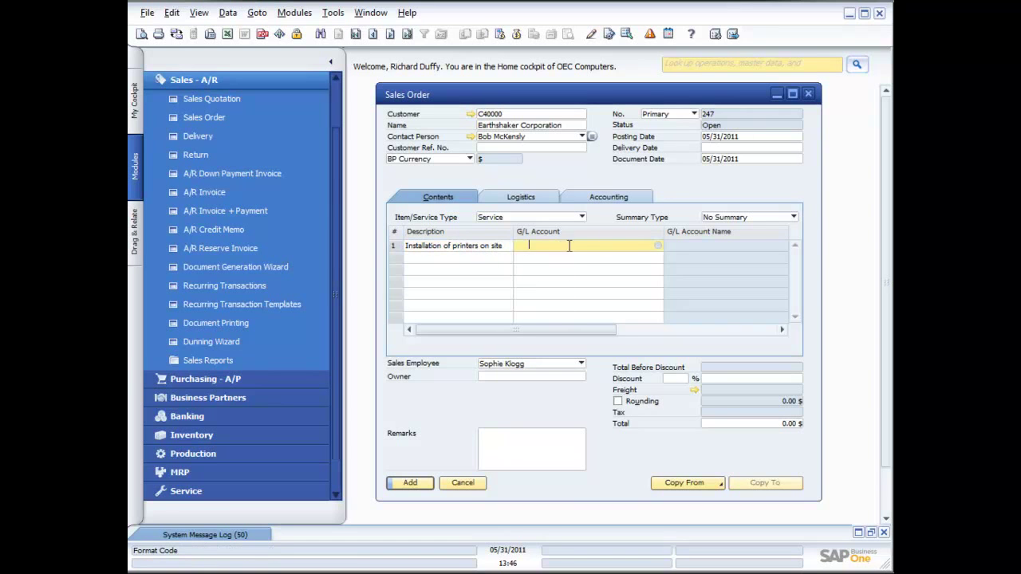
{"action": "left_click", "coordinate": [658, 246]}
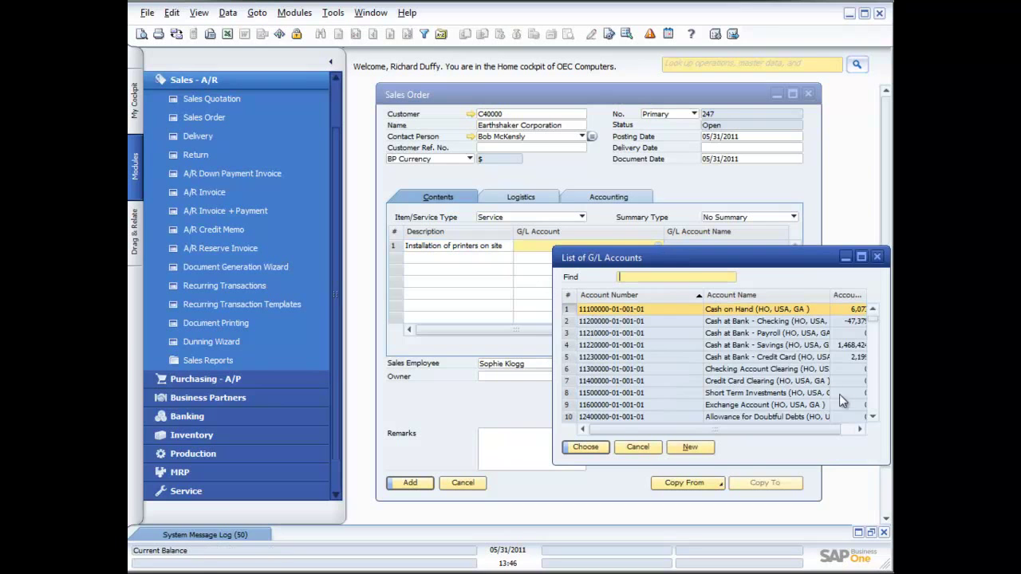
{"action": "left_click", "coordinate": [876, 405]}
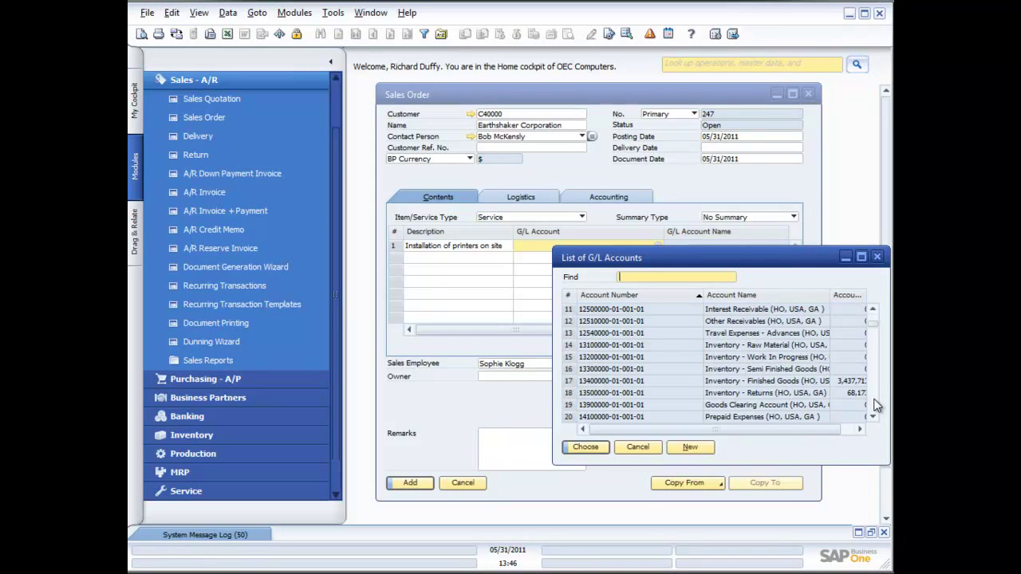
{"action": "left_click", "coordinate": [875, 405]}
{"action": "left_click", "coordinate": [875, 405]}
{"action": "left_click", "coordinate": [875, 404]}
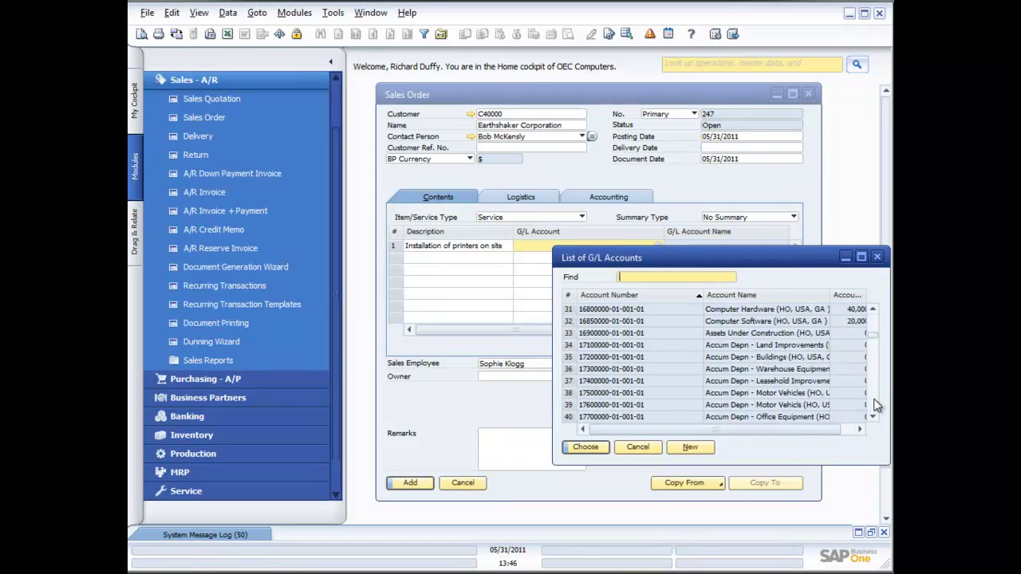
{"action": "left_click", "coordinate": [876, 405]}
{"action": "left_click", "coordinate": [875, 405]}
{"action": "left_click", "coordinate": [875, 405]}
{"action": "left_click", "coordinate": [876, 404]}
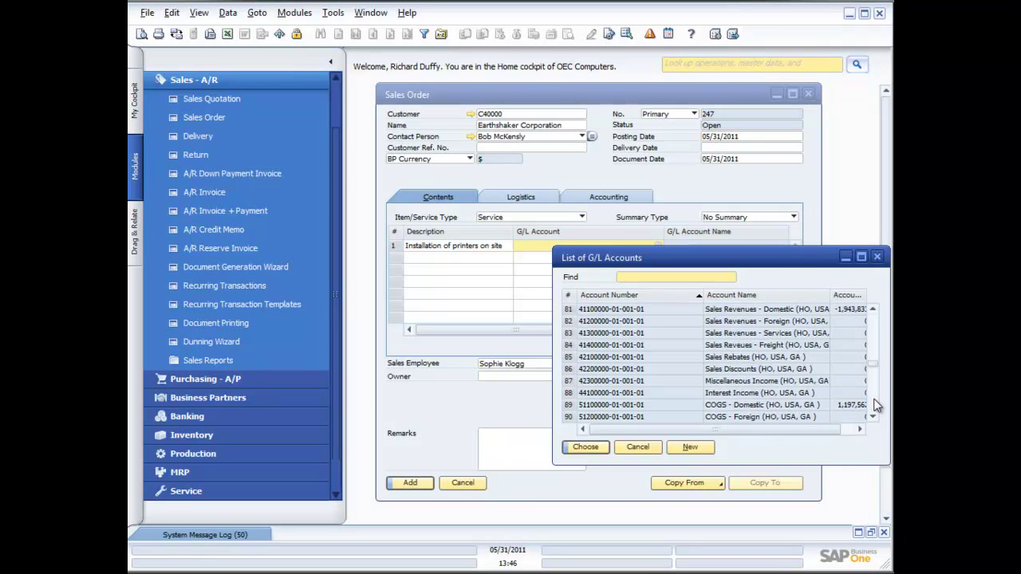
{"action": "double_click", "coordinate": [745, 309]}
Set the printer installation row's local-currency total to 250.00 and add the sales order.
{"action": "left_click_drag", "start_coordinate": [607, 329], "coordinate": [780, 334]}
{"action": "left_click", "coordinate": [722, 245]}
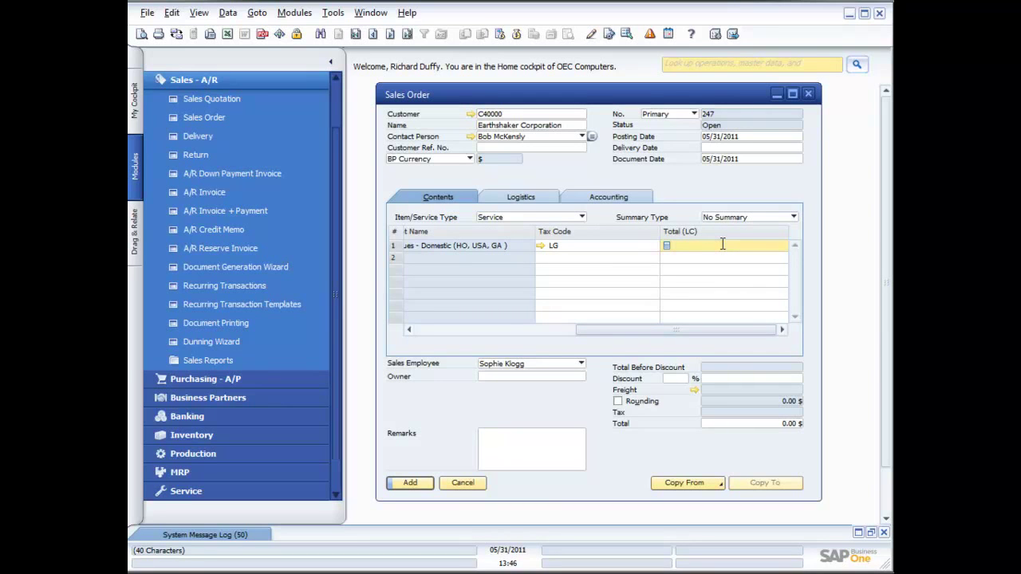
{"action": "type", "text": "250.00"}
{"action": "key", "text": "Tab"}
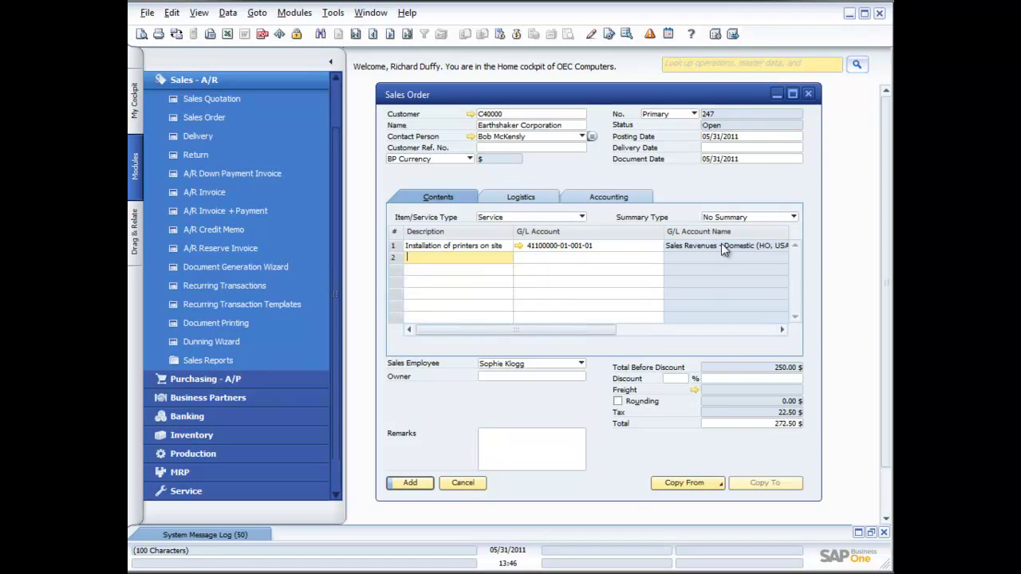
{"action": "left_click", "coordinate": [410, 483]}
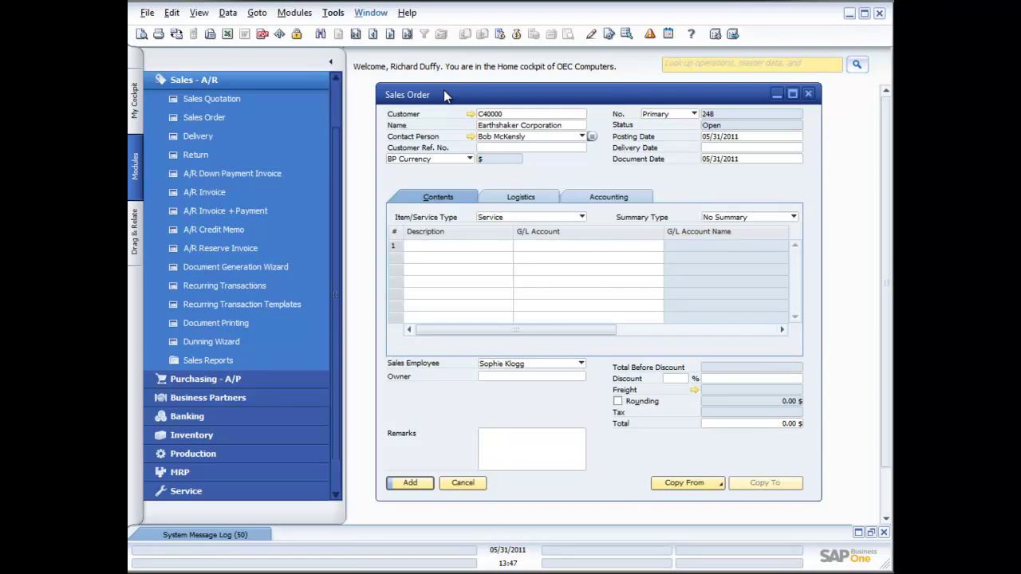
Bring up the printer installation sales order just added and copy it to an A/R invoice.
{"action": "left_click", "coordinate": [405, 36]}
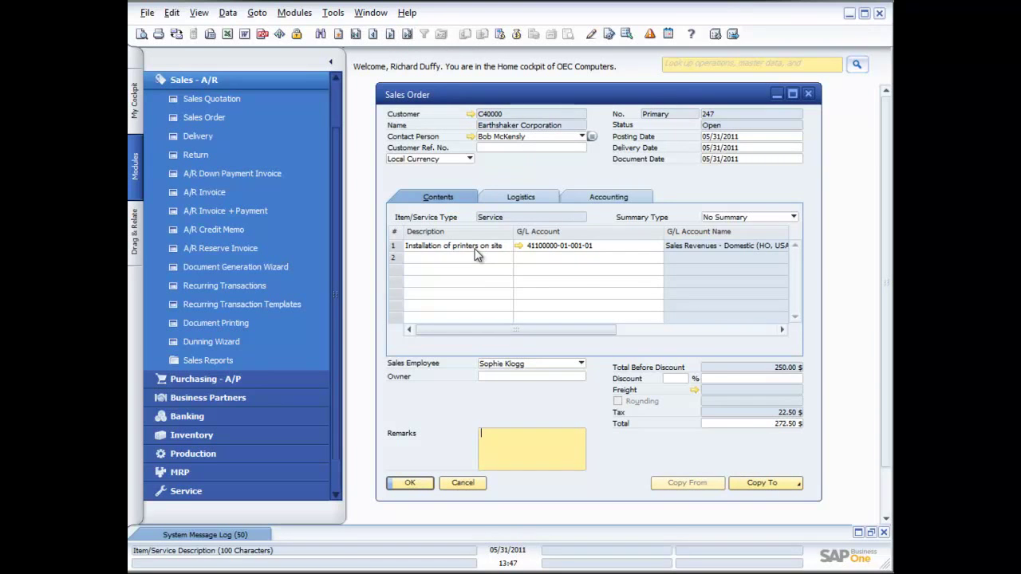
{"action": "left_click", "coordinate": [778, 486]}
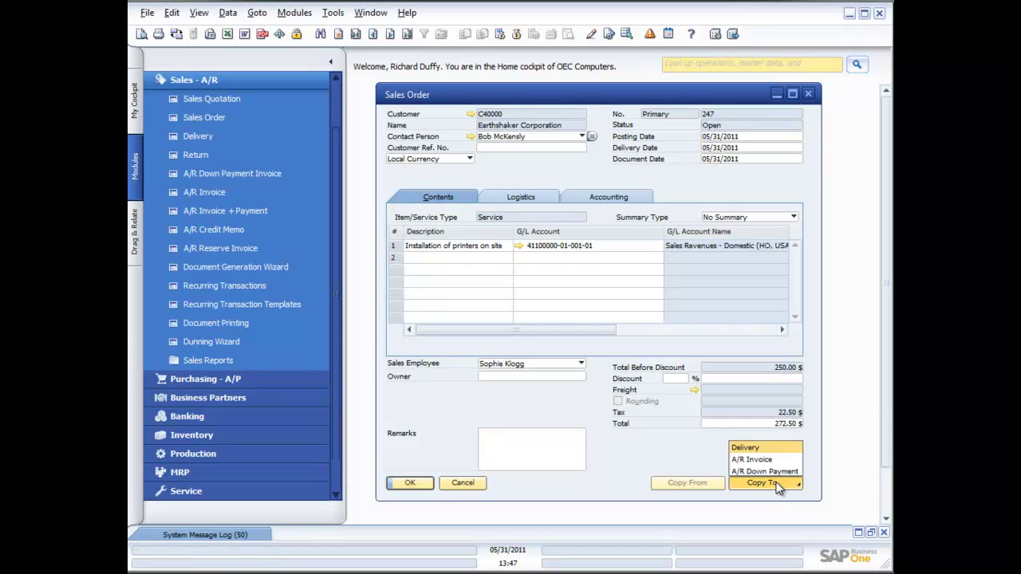
{"action": "left_click", "coordinate": [756, 460]}
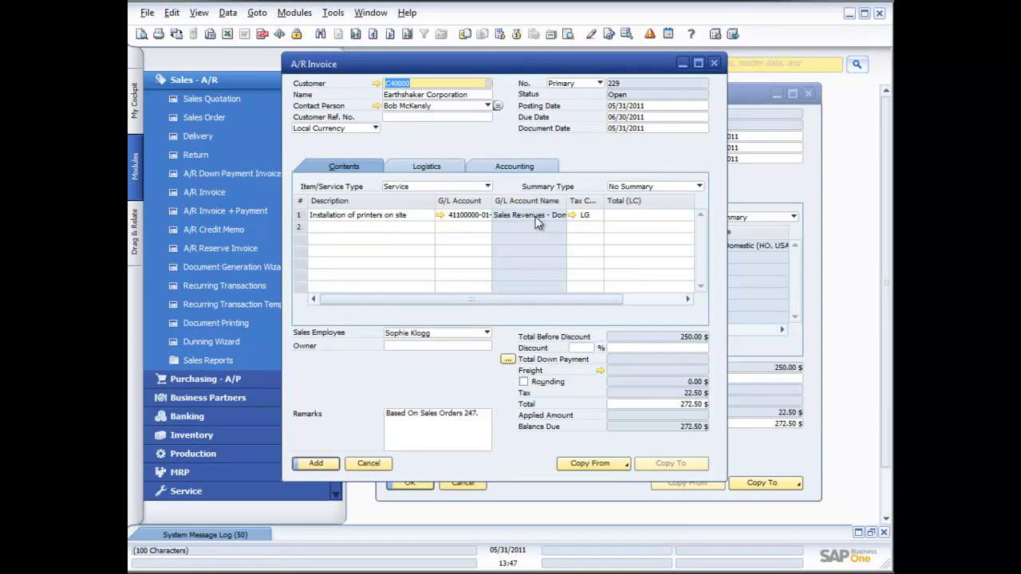
Add the service A/R invoice permanently and close the empty invoice form.
{"action": "left_click", "coordinate": [319, 463]}
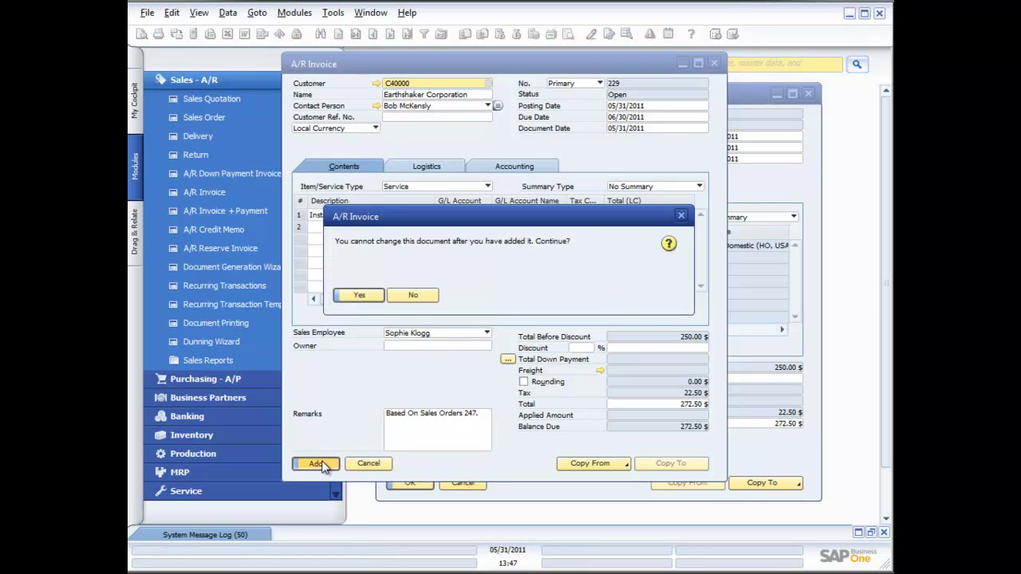
{"action": "left_click", "coordinate": [361, 295]}
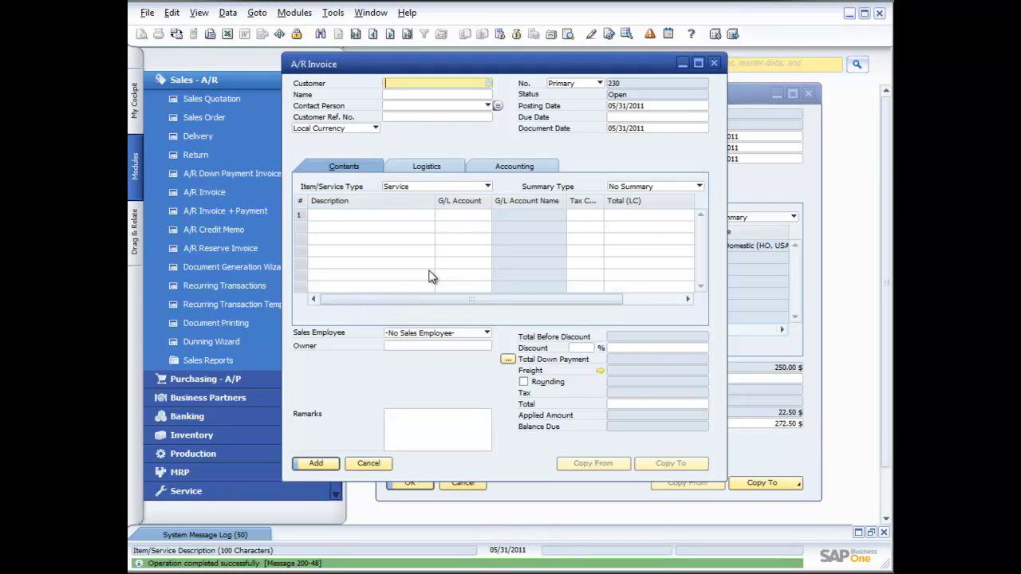
{"action": "left_click", "coordinate": [716, 64]}
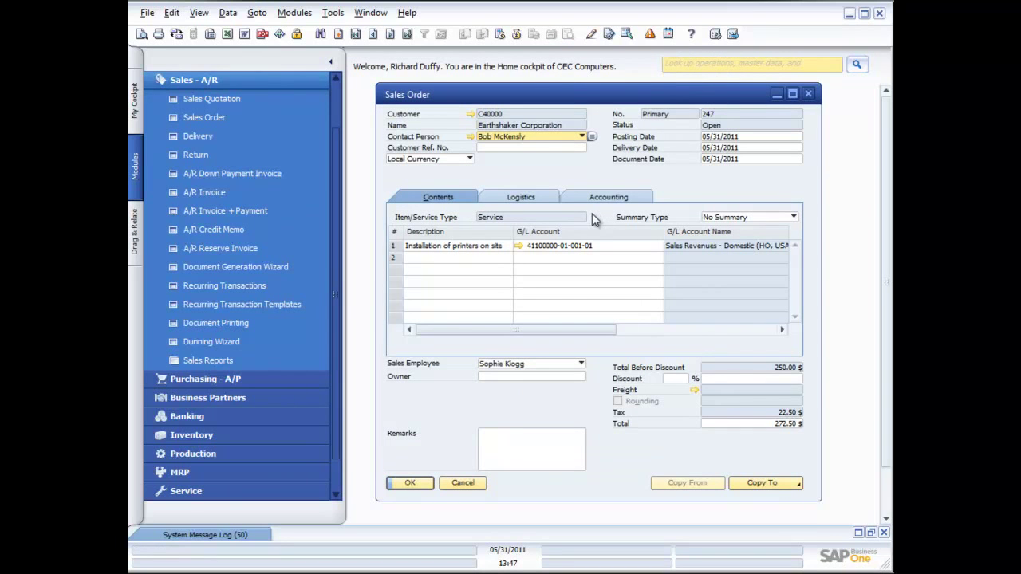